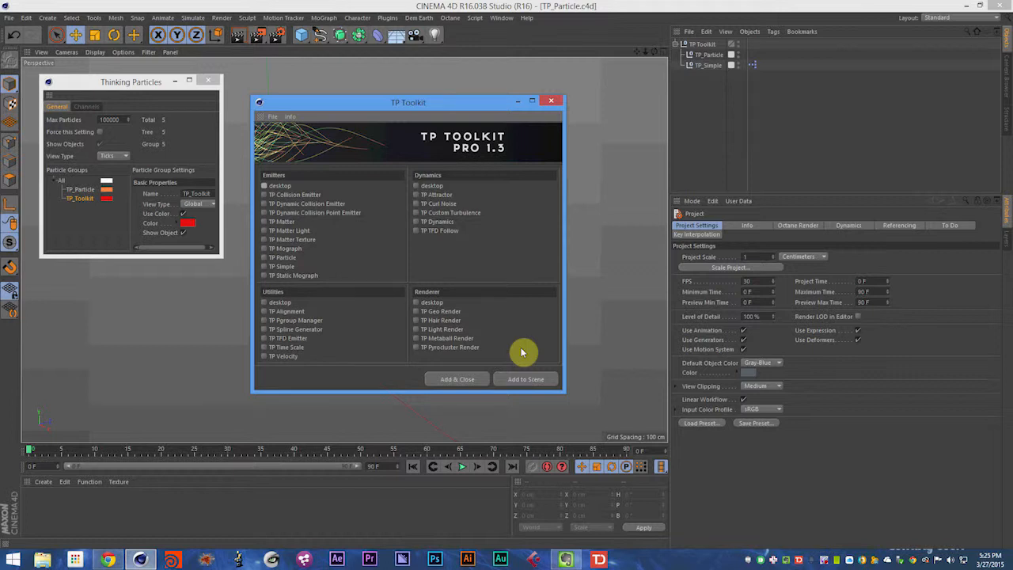
Add a new TP Particle emitter from TP Toolkit, and delete the existing TP_Particle null it replaces.
left_click(282, 257)
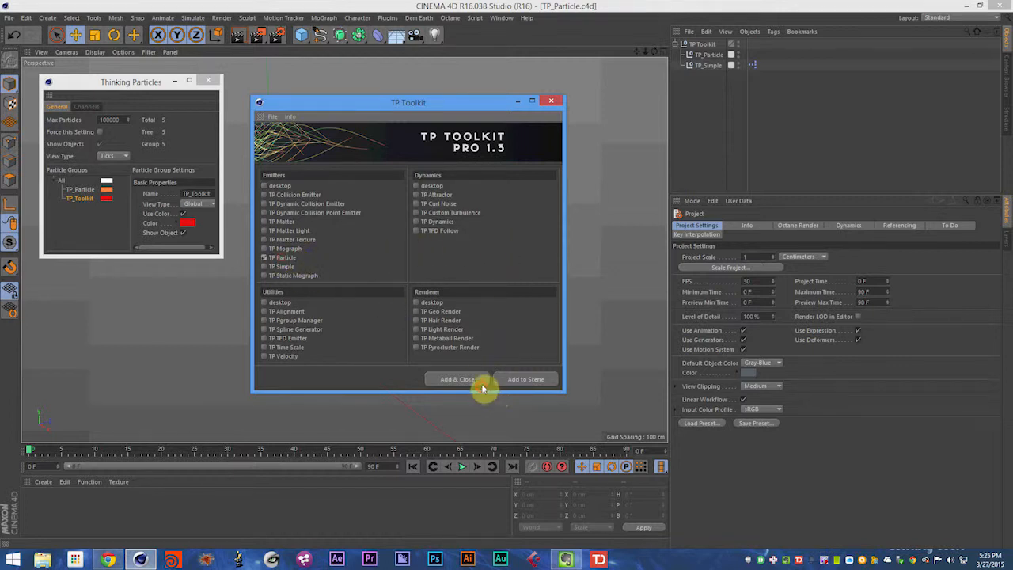
left_click(477, 380)
left_click(711, 56)
key("Delete")
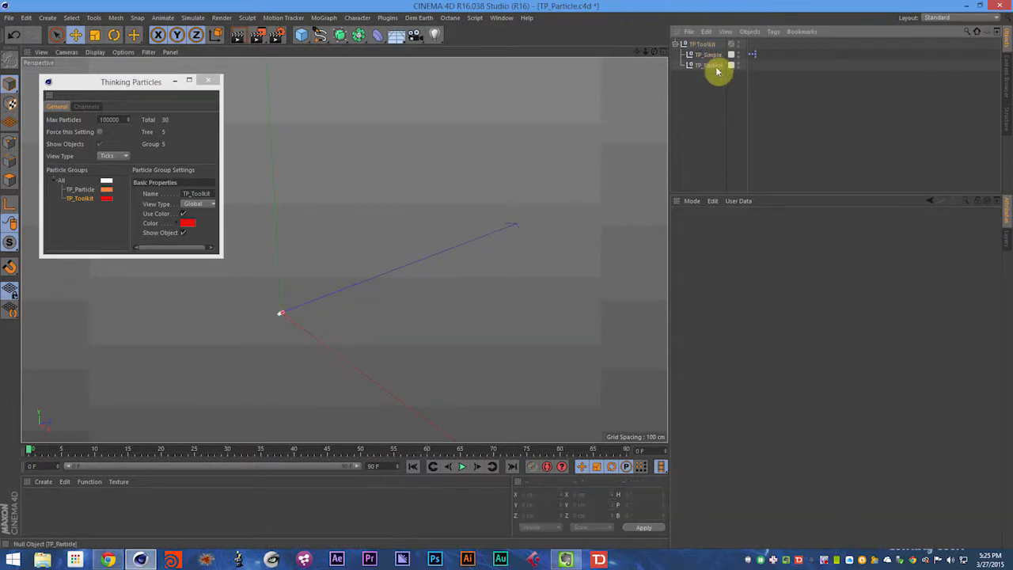
left_click(716, 70)
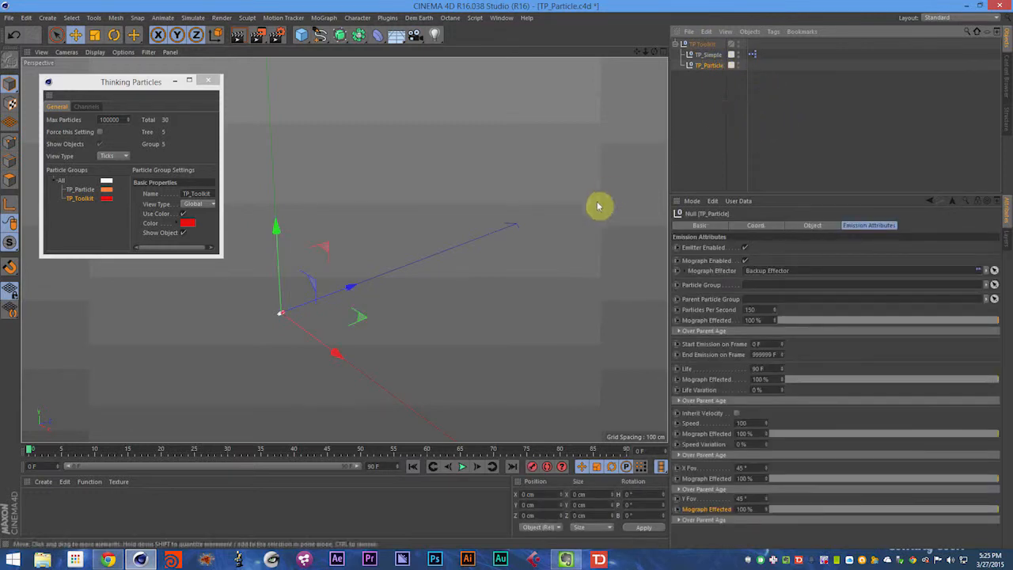
Reopen the TP Toolkit window to look over its emitter list, and close it without adding anything.
key("shift+c")
type("nu")
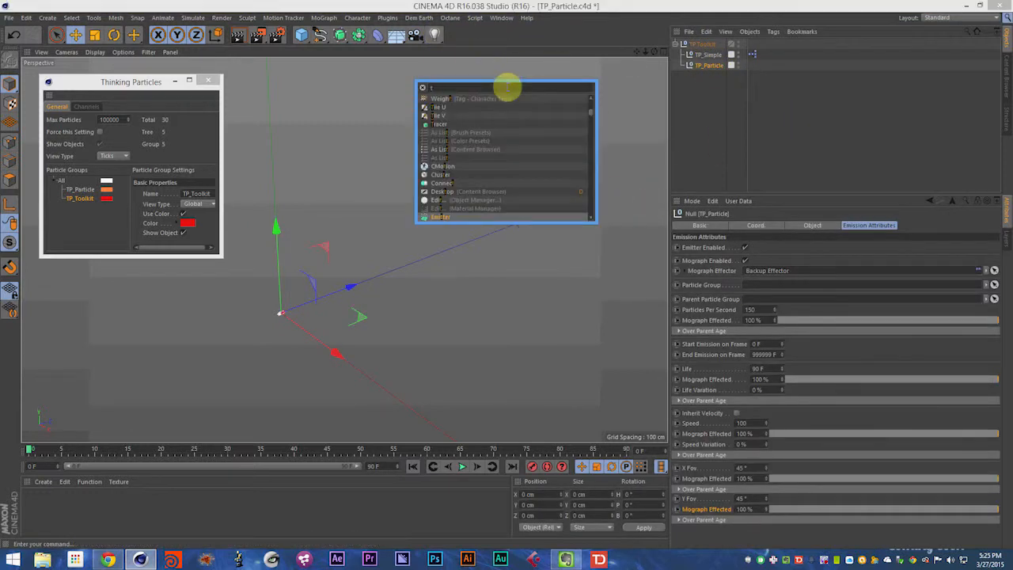
key("Return")
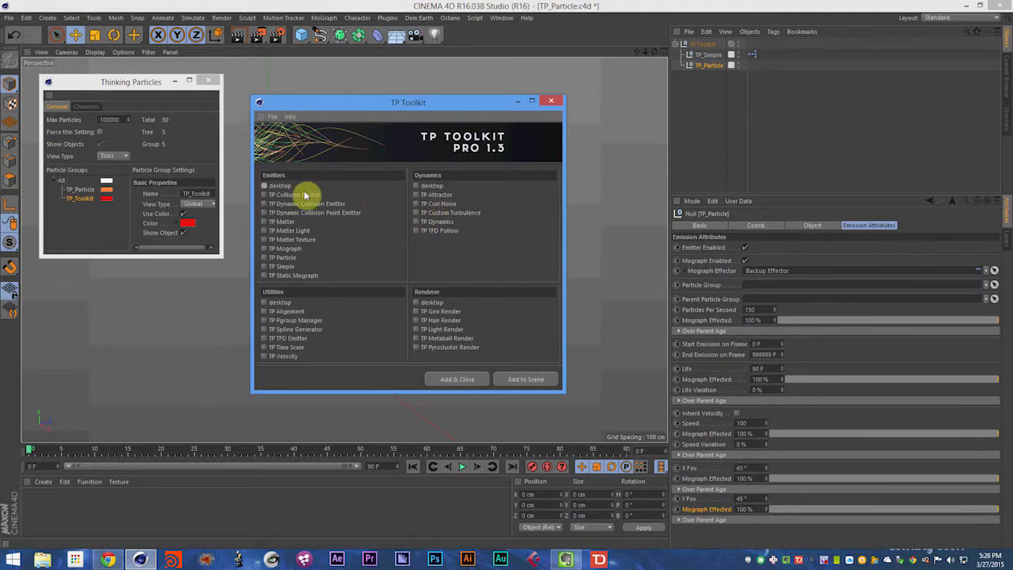
left_click(555, 100)
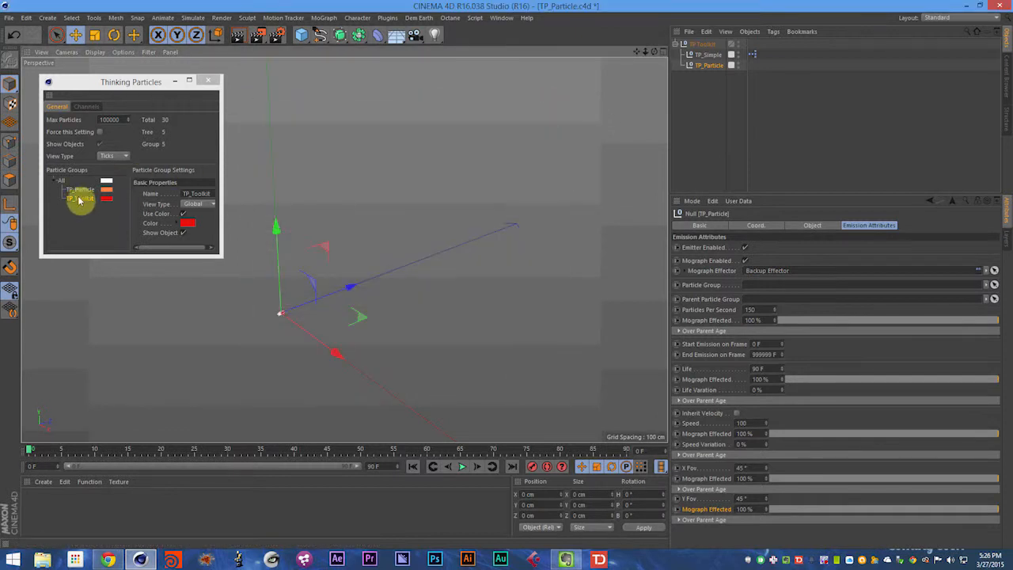
Play the simulation and set the TP_Simple emitter's particles per second to 15.
left_click_drag(131, 85, 135, 92)
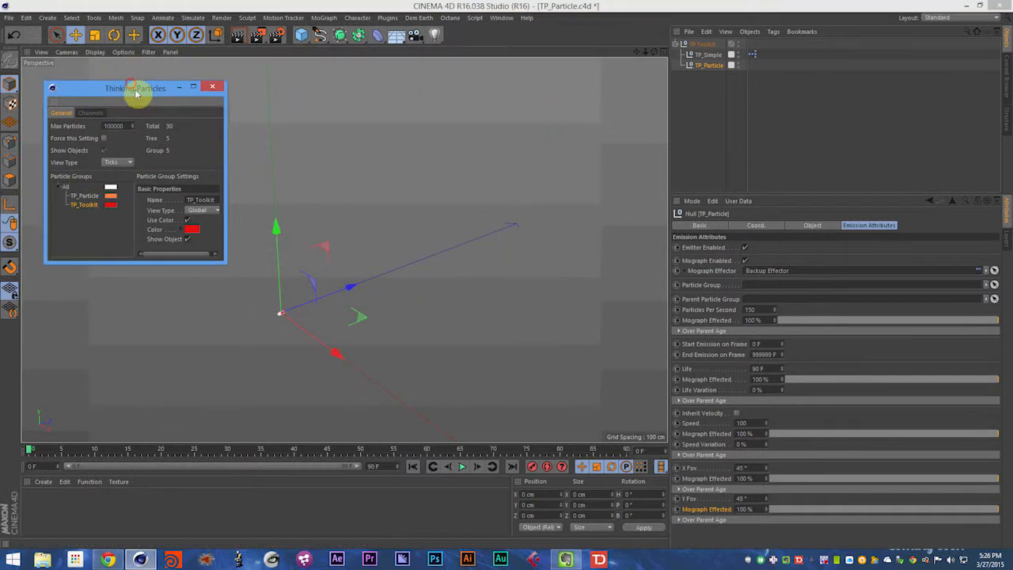
left_click(709, 54)
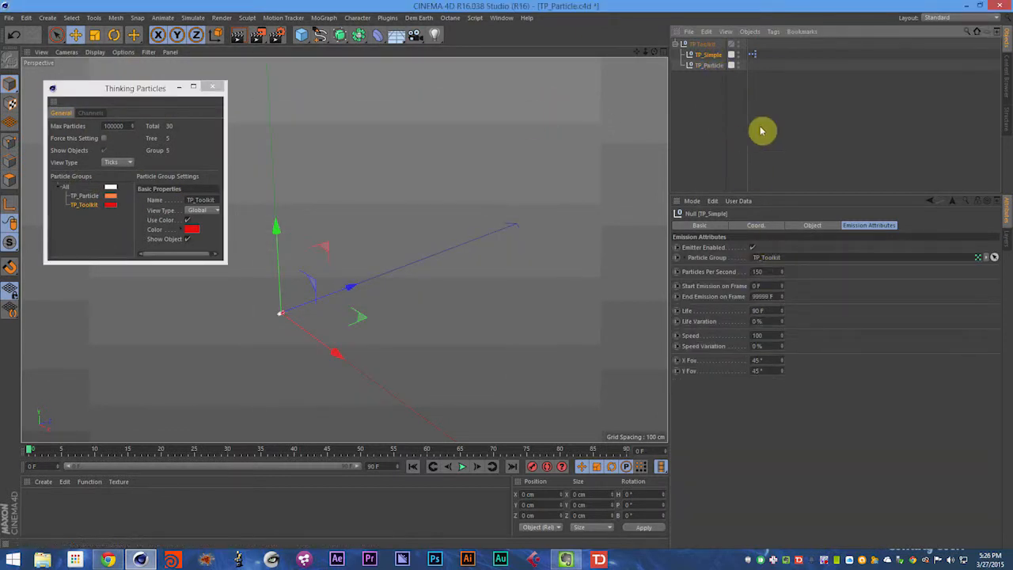
left_click(713, 65)
left_click(709, 55)
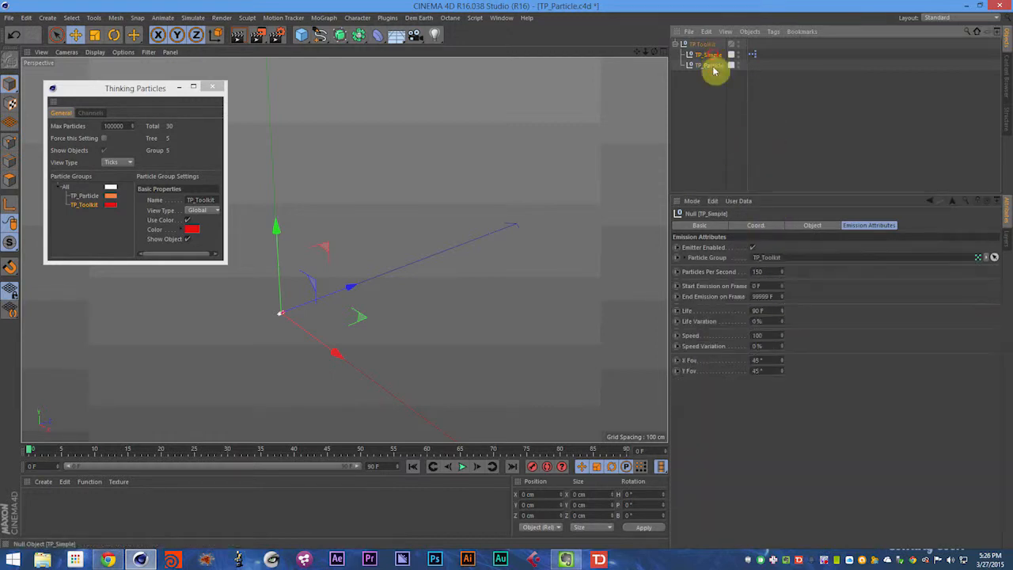
key("F8")
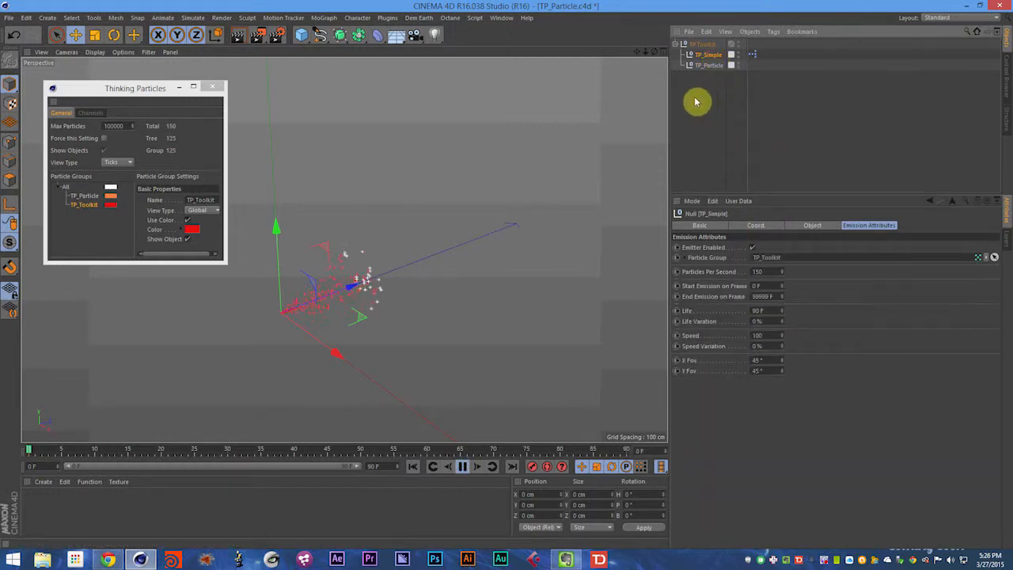
left_click_drag(759, 273, 773, 276)
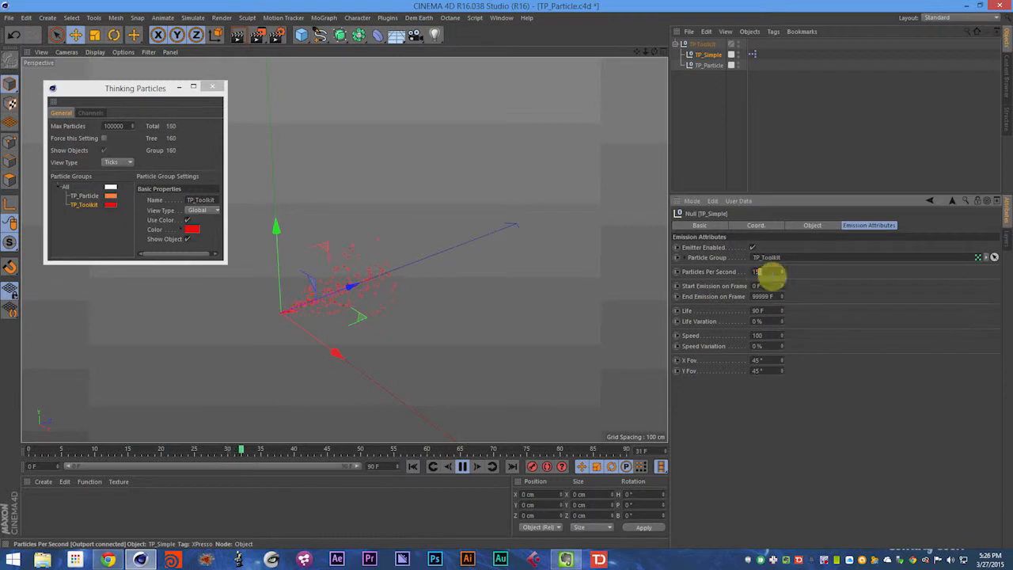
key("BackSpace")
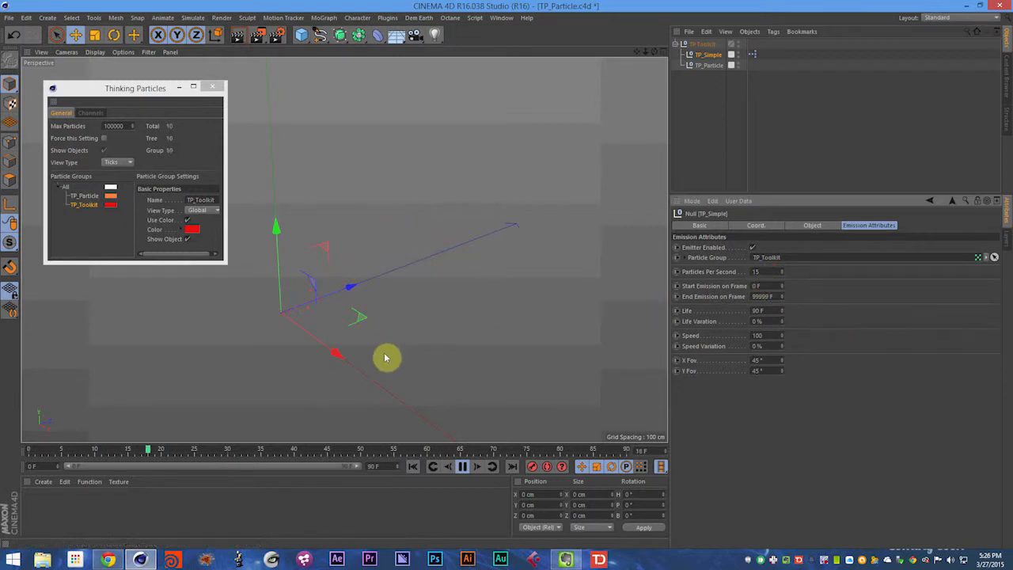
left_click_drag(389, 357, 421, 312, "alt")
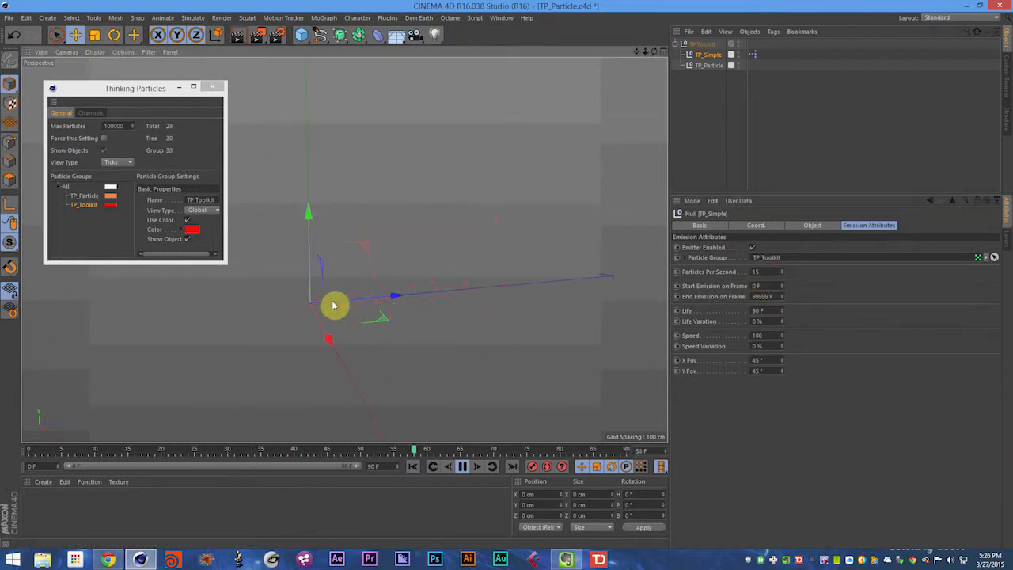
Disable Emitter Enabled and Mograph Enabled on the TP_Particle emitter, and stop playback.
left_click(695, 65)
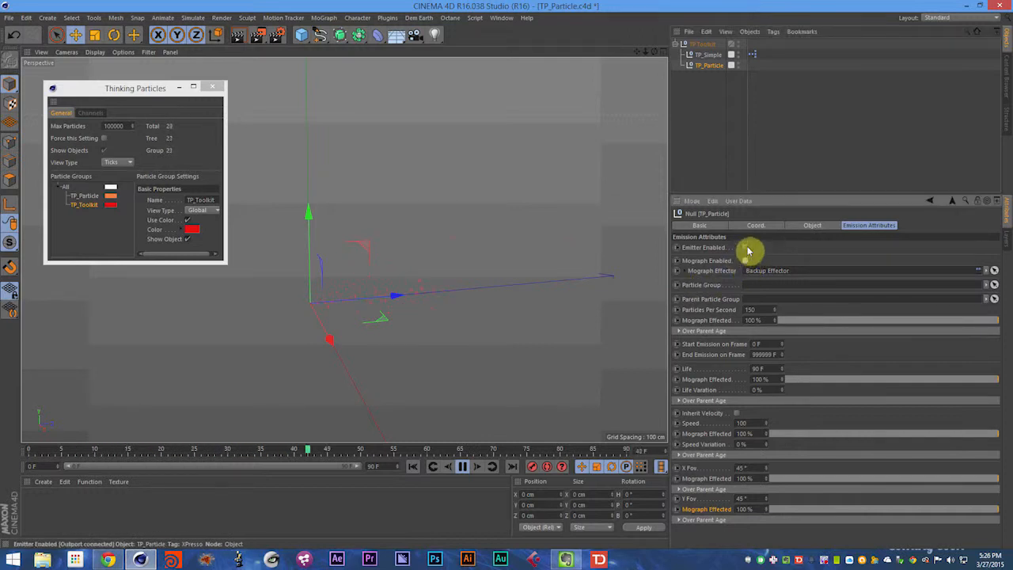
key("F8")
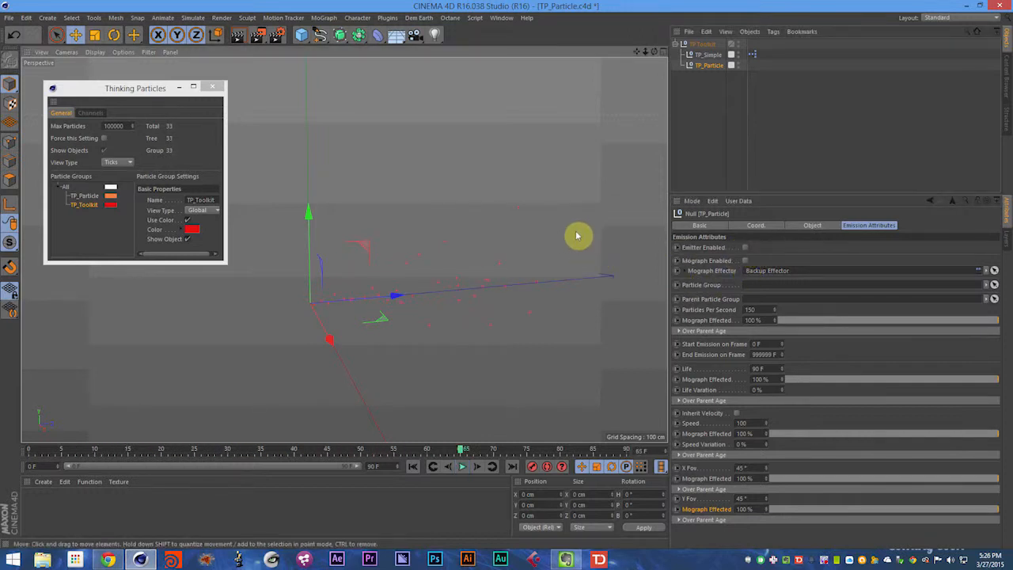
left_click(97, 196)
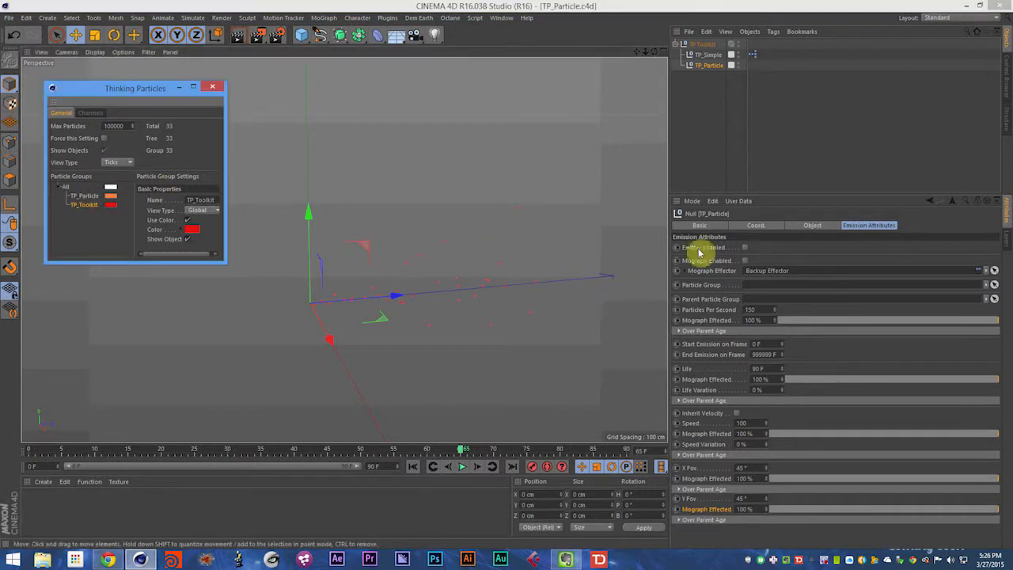
Re-enable the TP_Particle emitter for a test playback from the first frame, and save the scene.
left_click(744, 247)
key("shift+f")
key("F8")
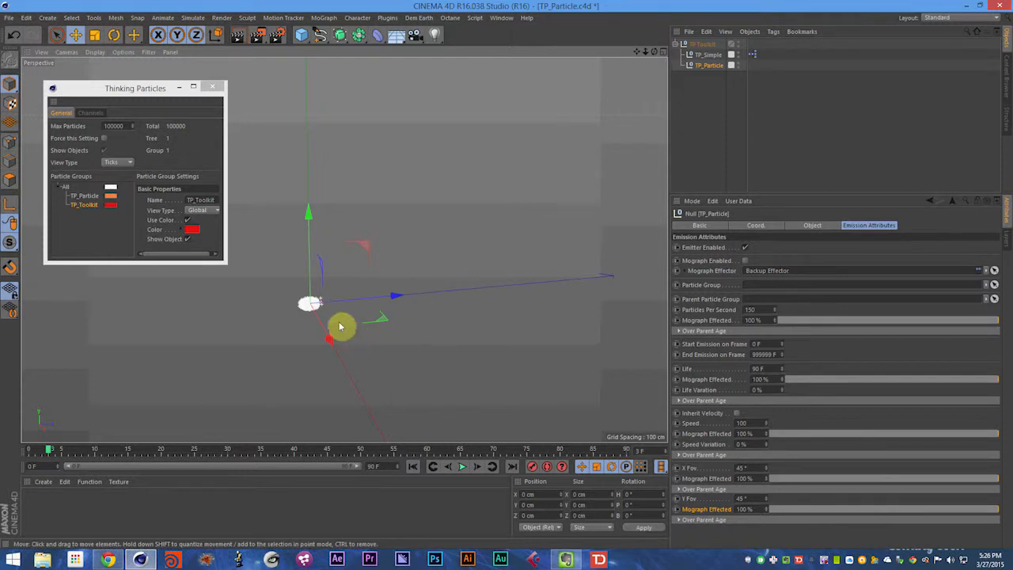
left_click(191, 232)
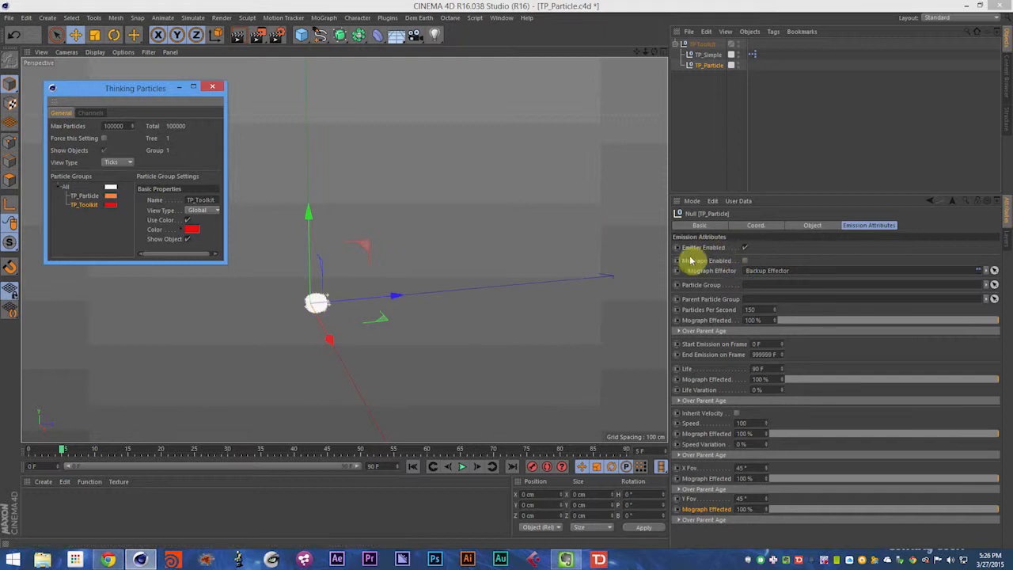
key("ctrl+s")
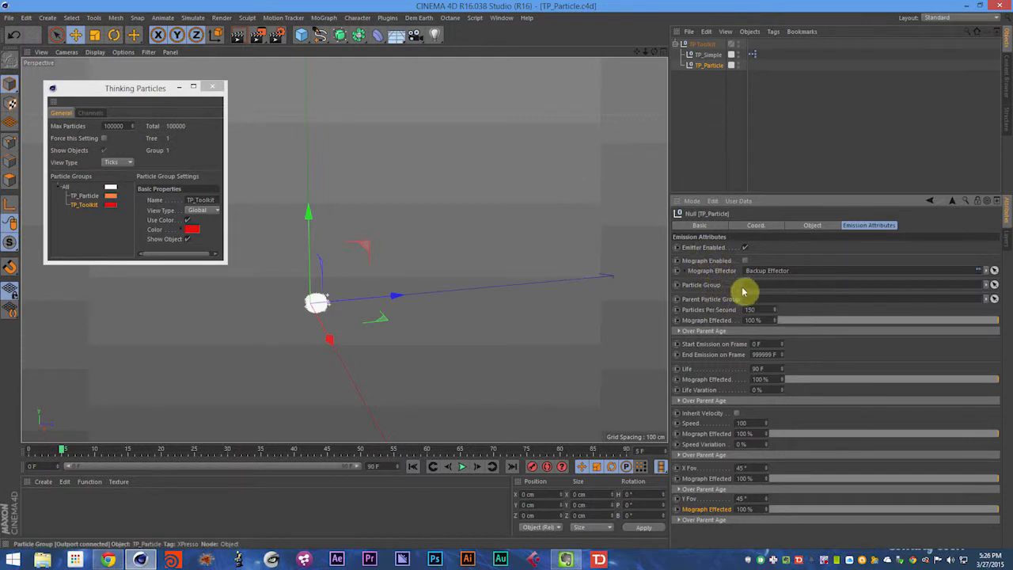
Select the All particle group to check its particle counts, and return the animation to frame 0.
left_click(71, 190)
left_click(68, 190)
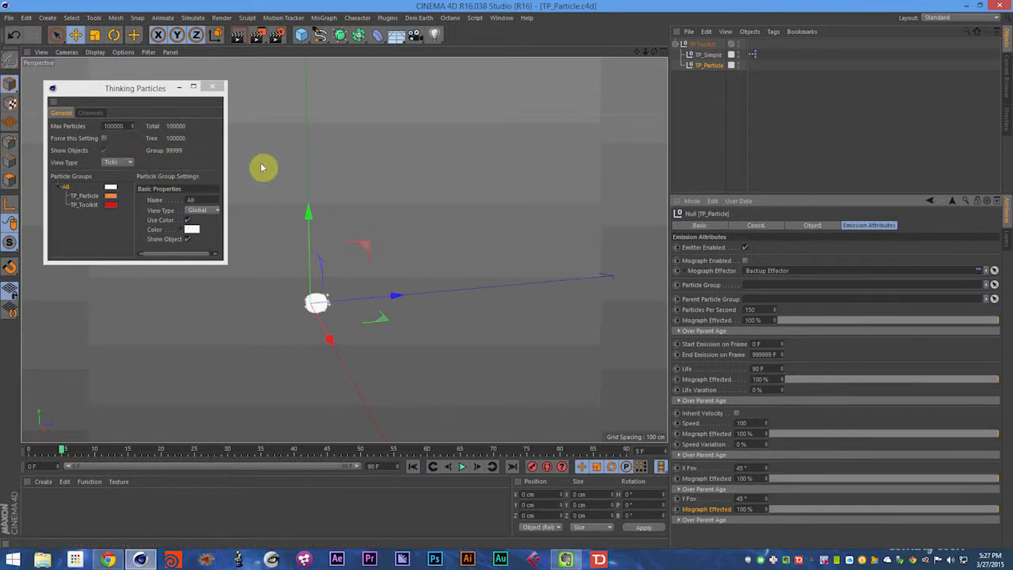
left_click(745, 248)
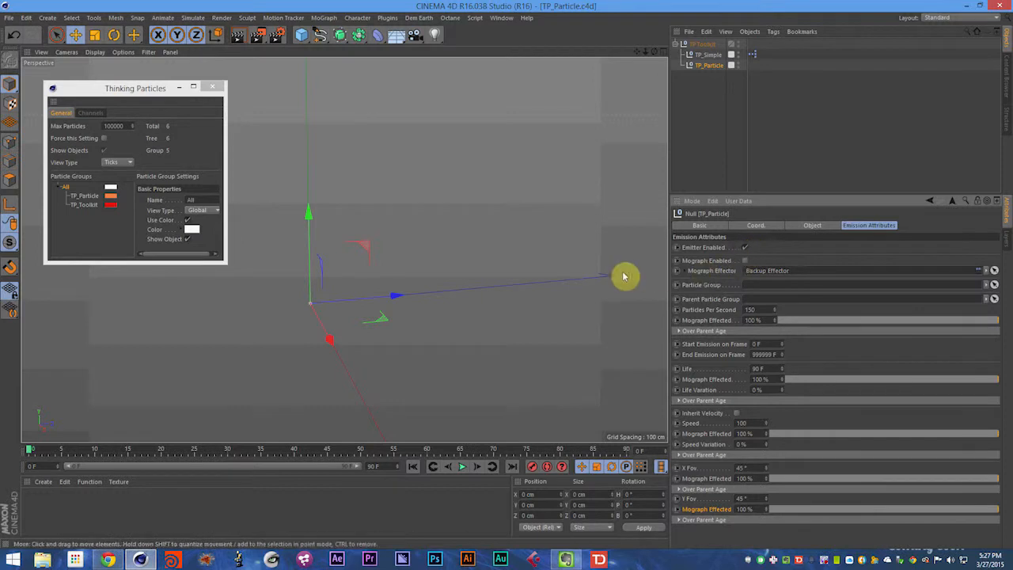
Assign the TP_Toolkit group as the Parent Particle Group of the TP_Particle emitter, and save the scene.
left_click(695, 295)
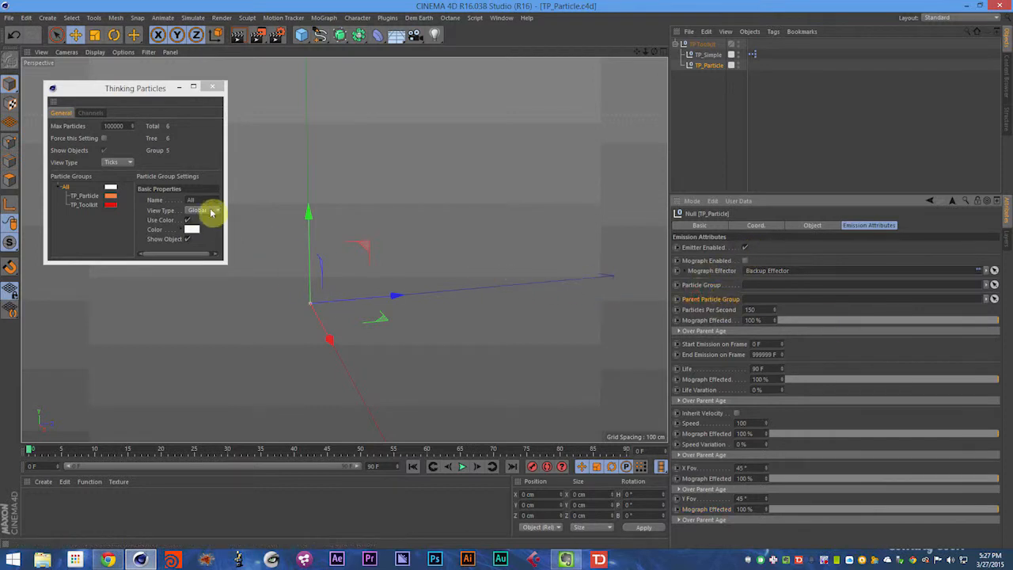
left_click_drag(98, 212, 728, 304)
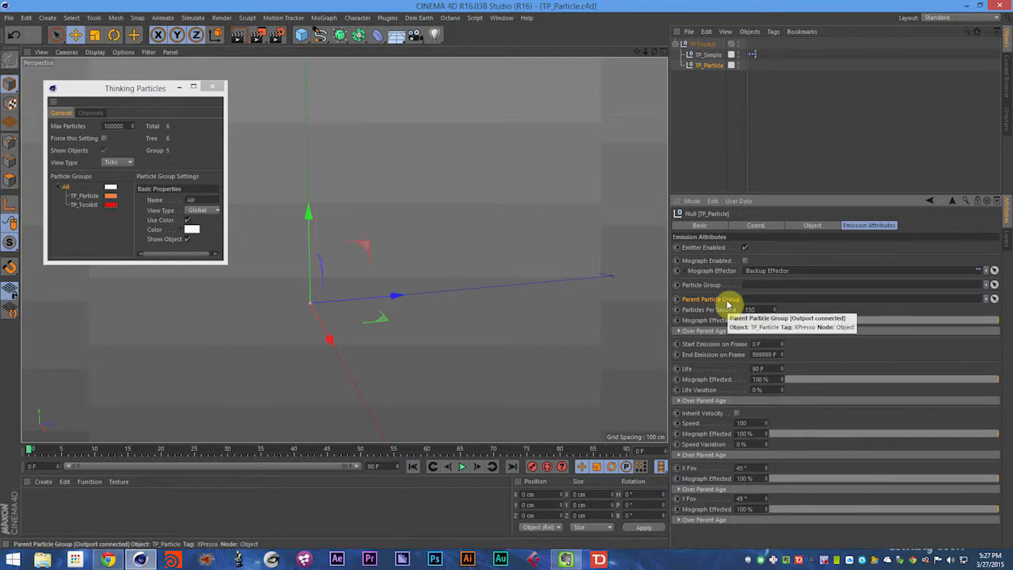
left_click(722, 56)
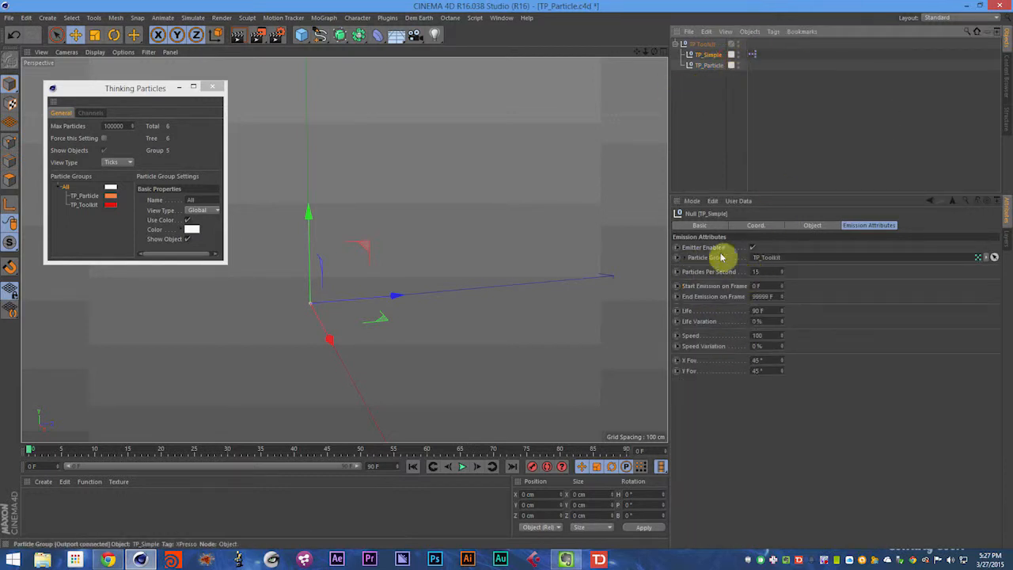
left_click(85, 207)
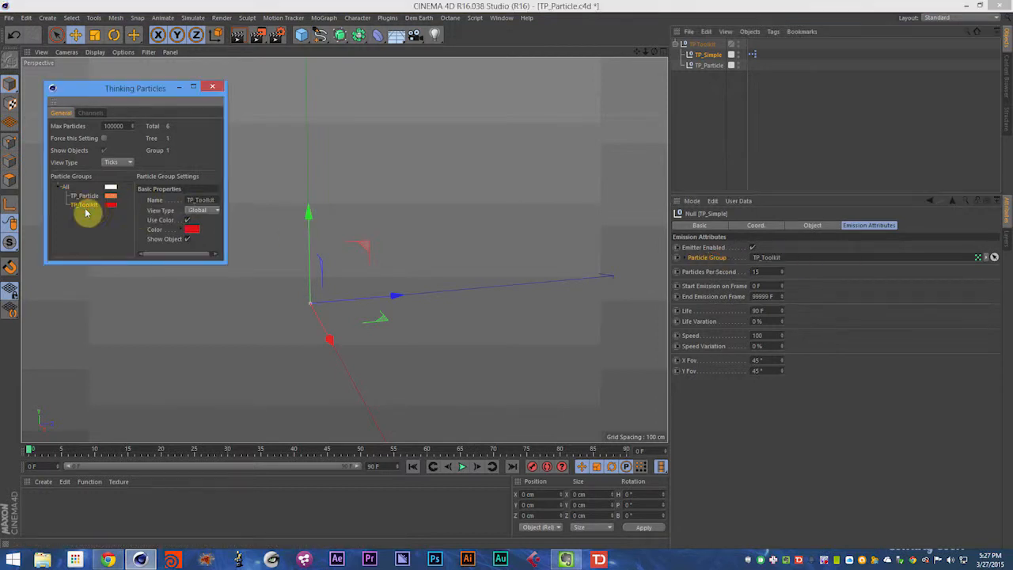
left_click(709, 65)
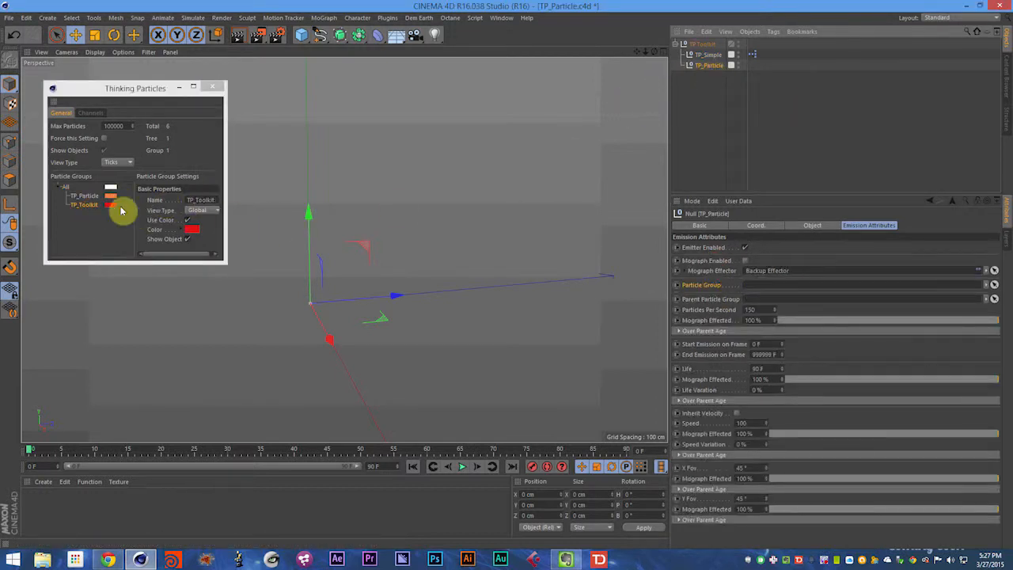
left_click_drag(89, 205, 771, 301)
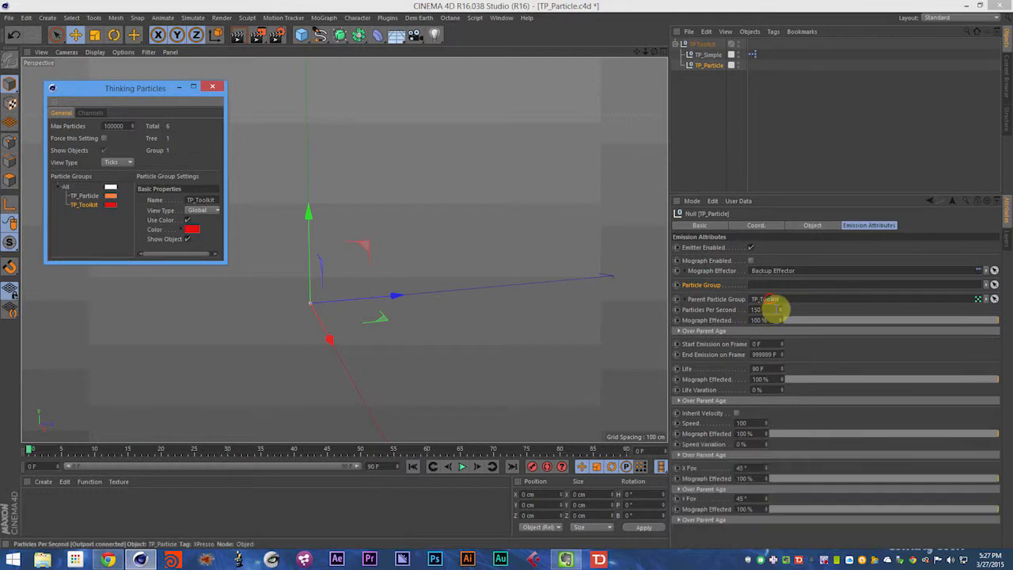
key("ctrl+s")
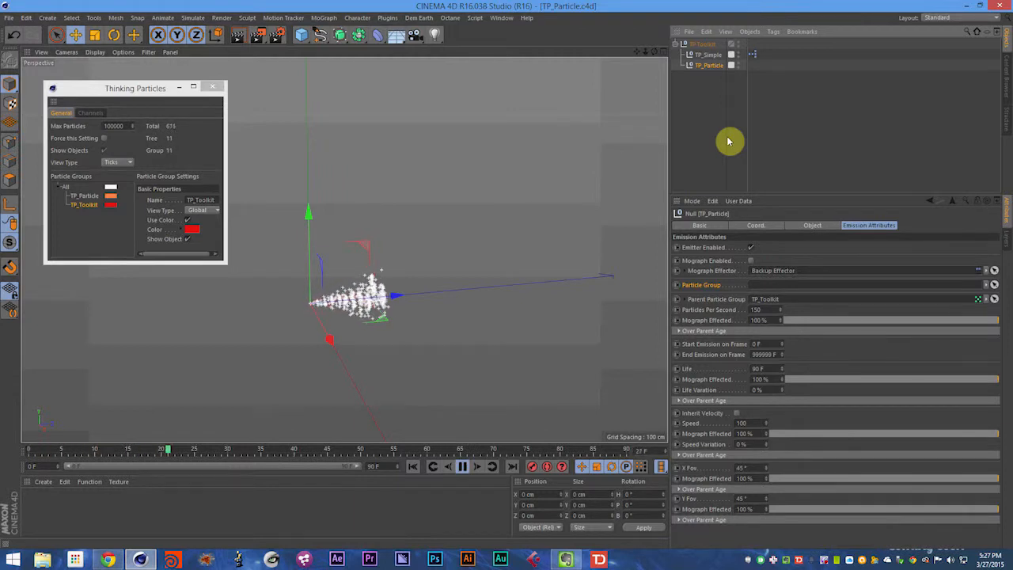
Replay the simulation from the first frame to examine the particles emitted from the parent group.
key("F8")
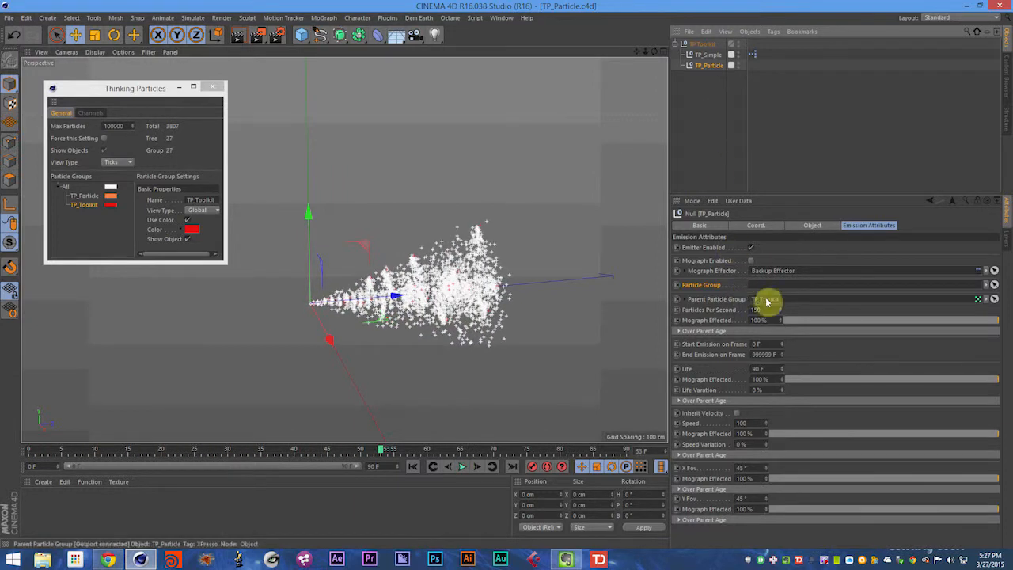
key("shift+f")
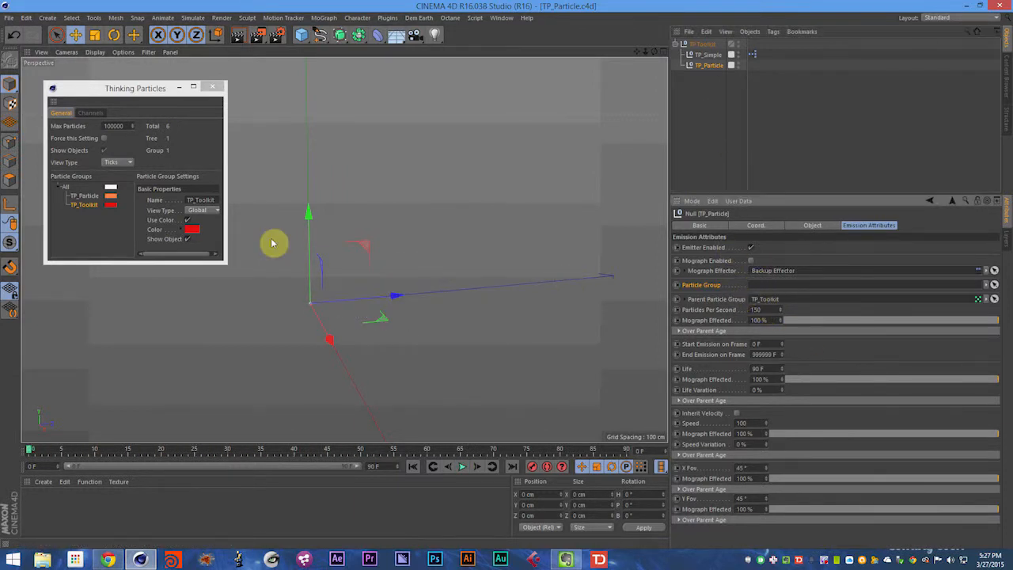
key("F8")
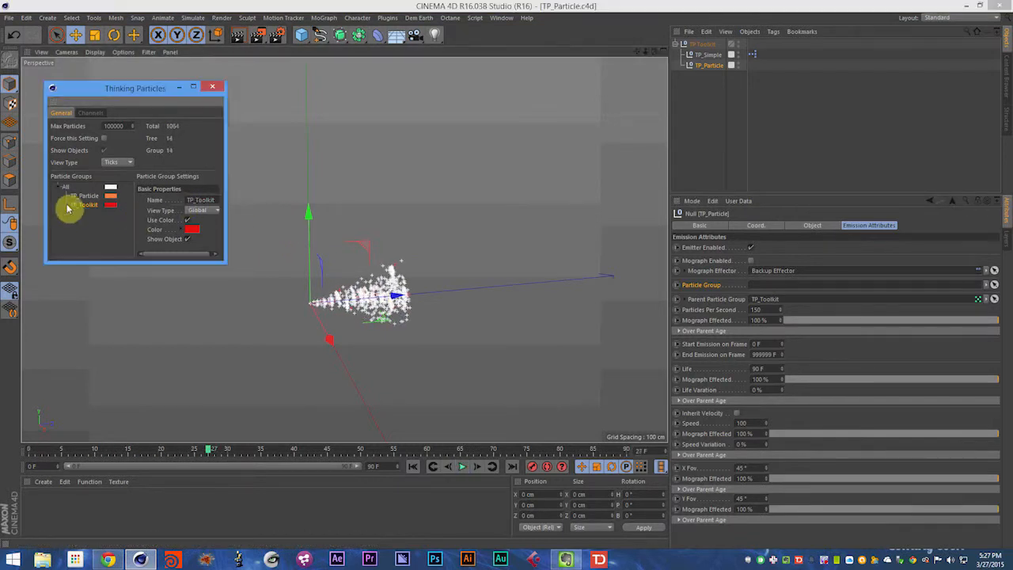
Assign the TP_Particle group as the TP_Particle emitter's Particle Group, and replay the simulation from the first frame to inspect the trails.
left_click_drag(79, 196, 761, 291)
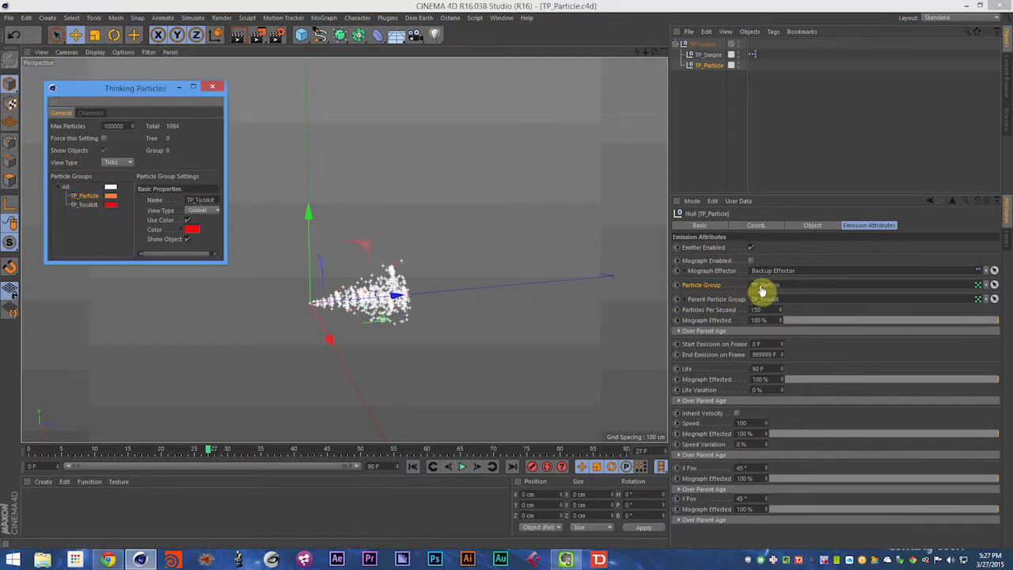
left_click(703, 289)
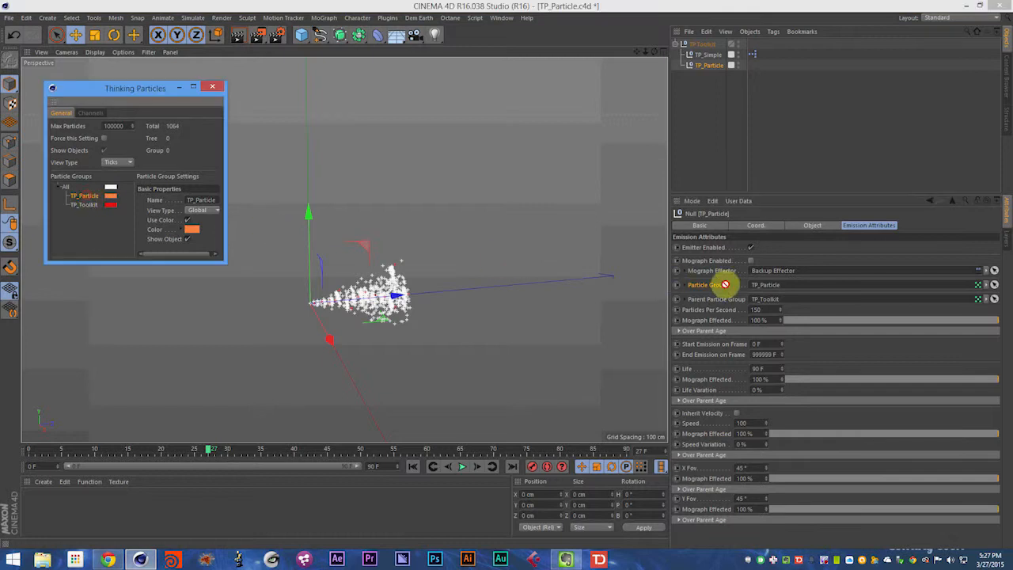
key("shift+f")
key("F8")
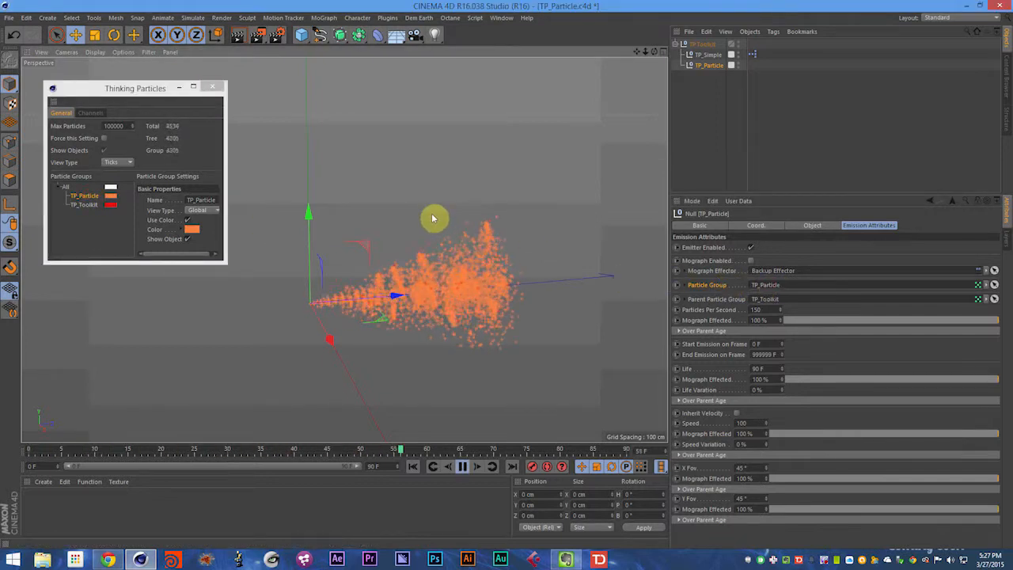
key("F8")
left_click_drag(498, 292, 446, 278, "alt")
left_click_drag(271, 304, 445, 296, "alt")
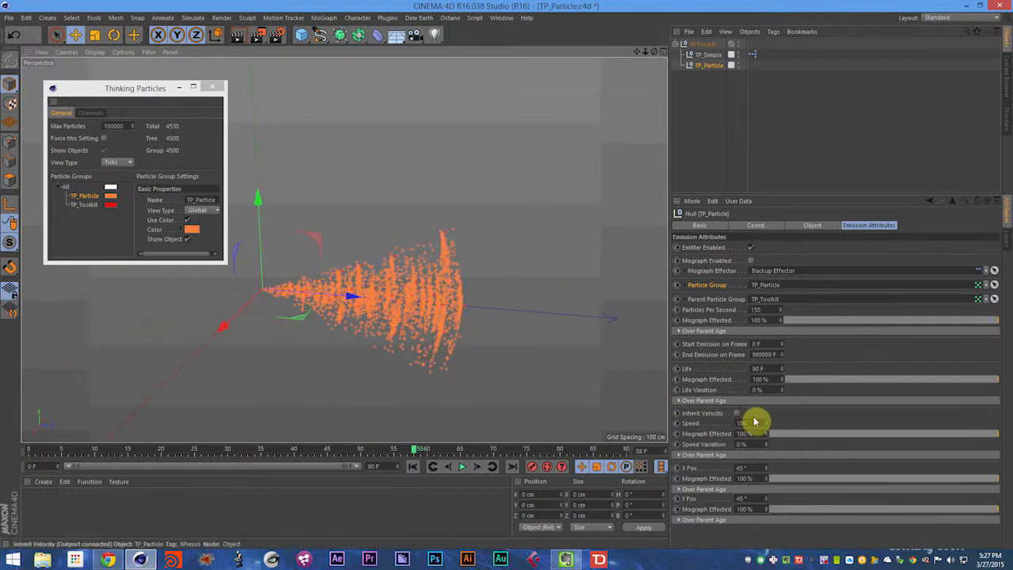
Set the TP_Particle emitter's Speed to 0, and replay the simulation from the first frame to examine the particle trails.
type("0")
key("Return")
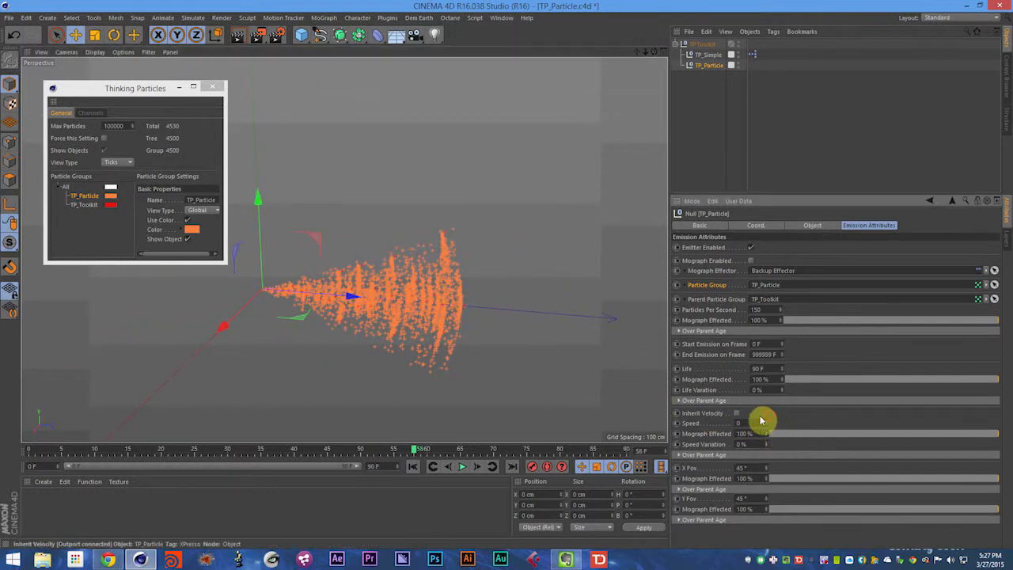
key("shift+f")
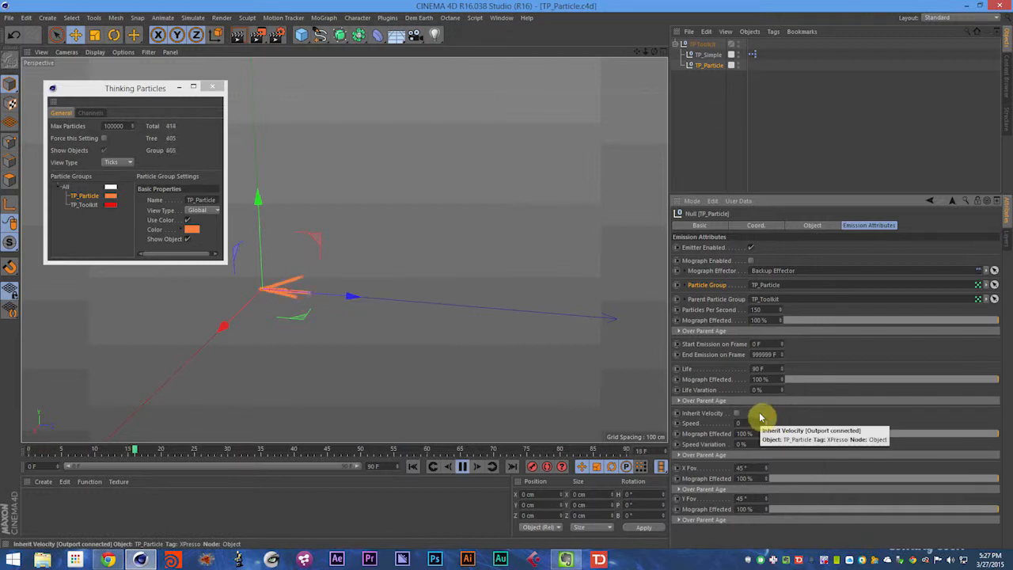
key("F8")
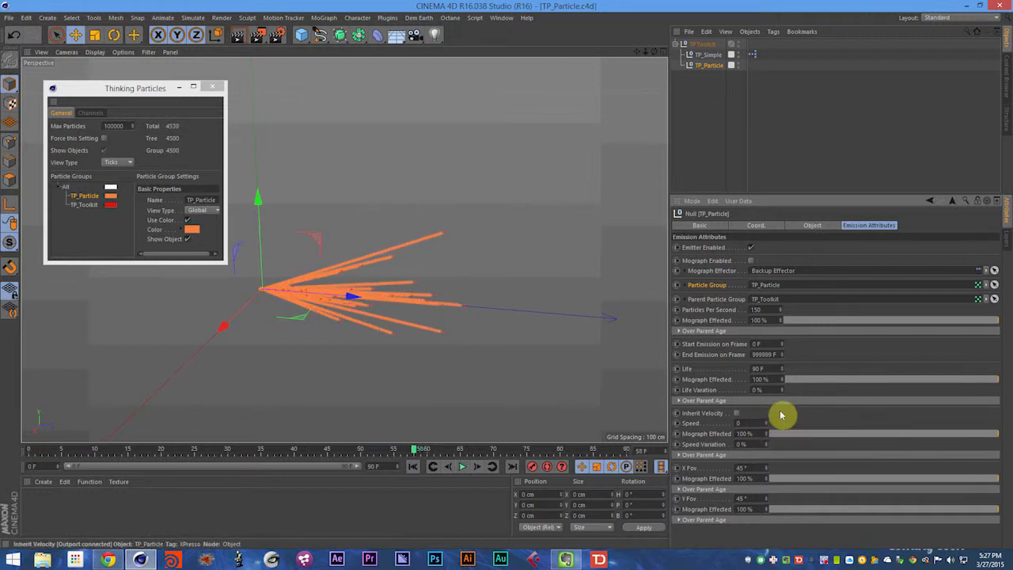
scroll(372, 290, "down", 10)
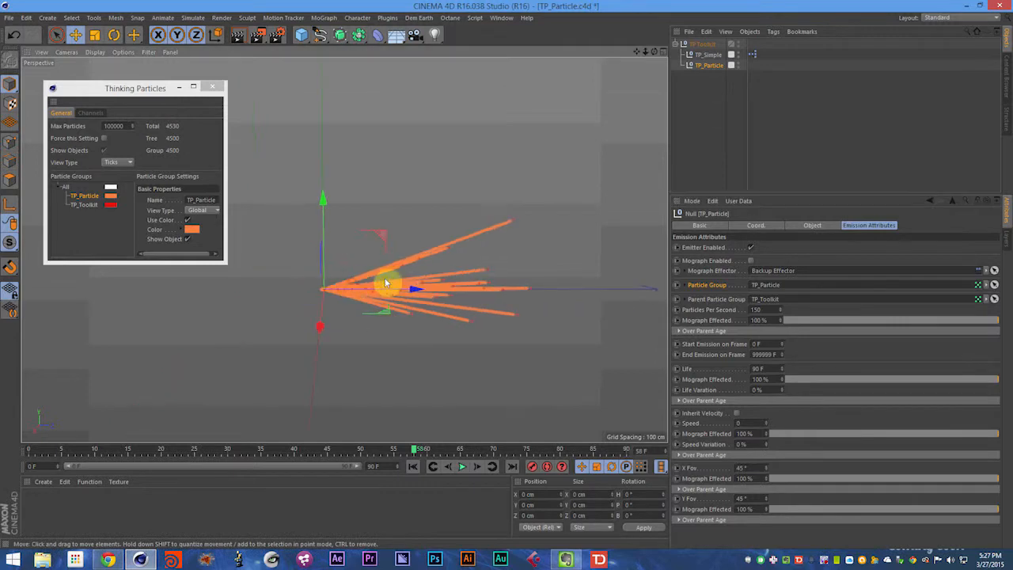
scroll(459, 282, "up", 10)
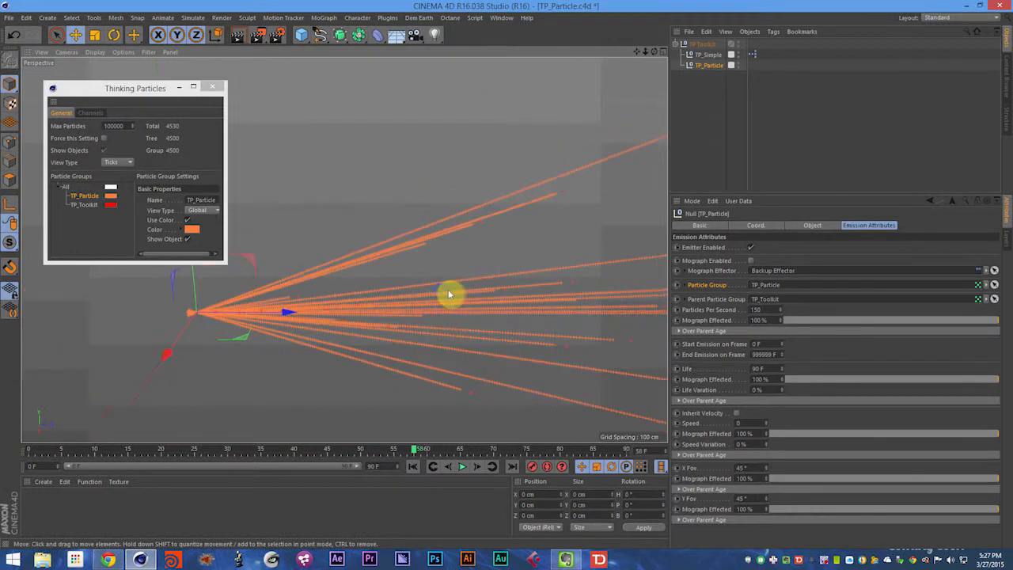
scroll(423, 297, "down", 3)
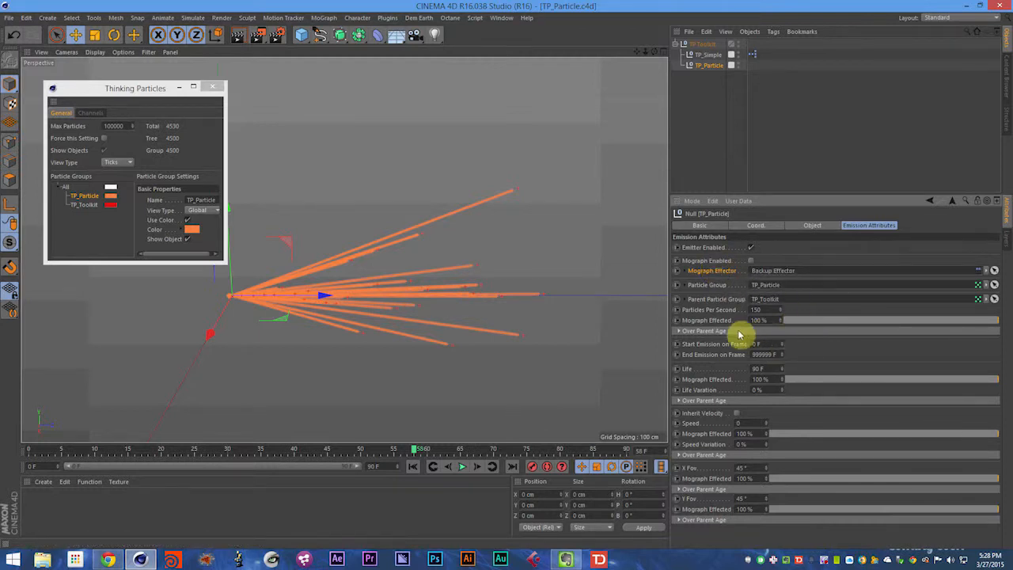
Replay from the first frame with the TP_Particle emitter's Particles Per Second set to 30 and Life set to 60 F.
key("shift+f")
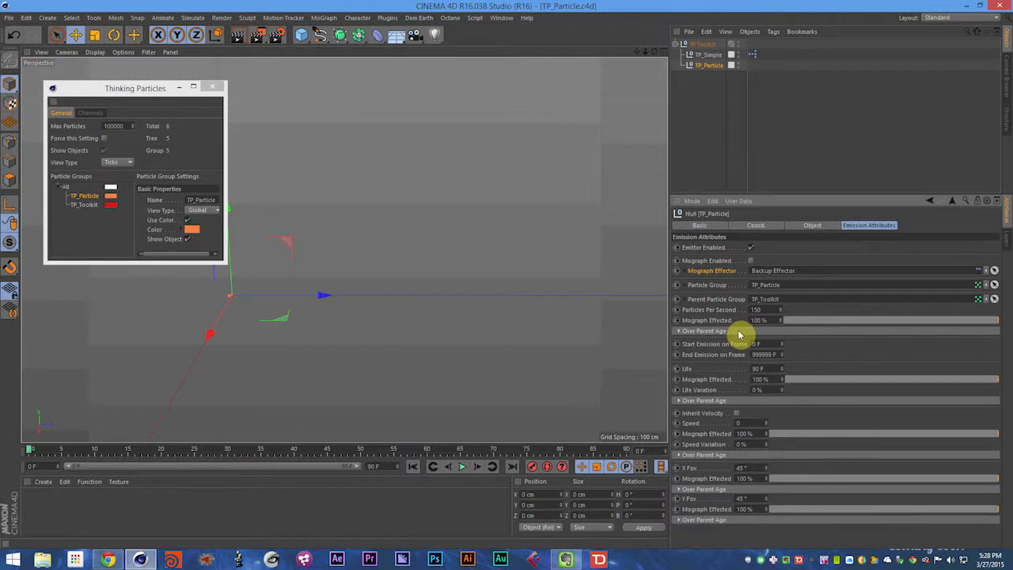
key("F8")
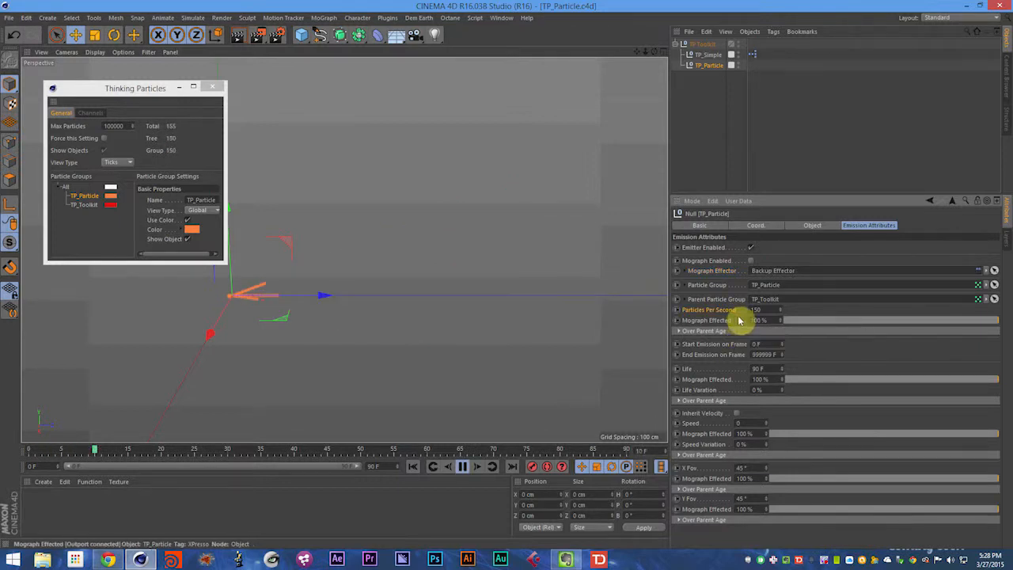
double_click(764, 310)
type("30")
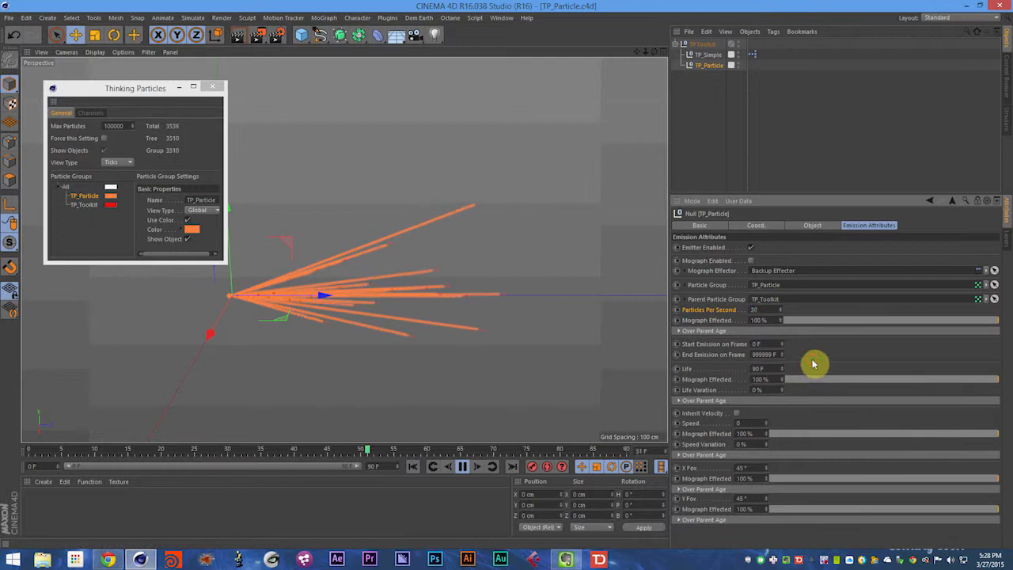
double_click(772, 367)
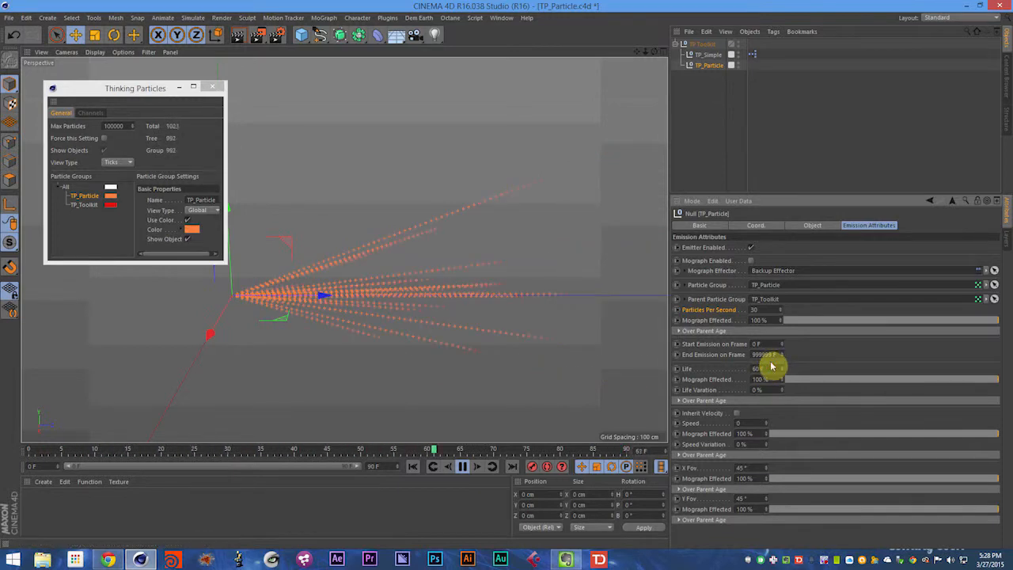
Try a Particles Per Second value of 120 on the TP_Particle emitter, and examine the trails up close during playback.
double_click(756, 309)
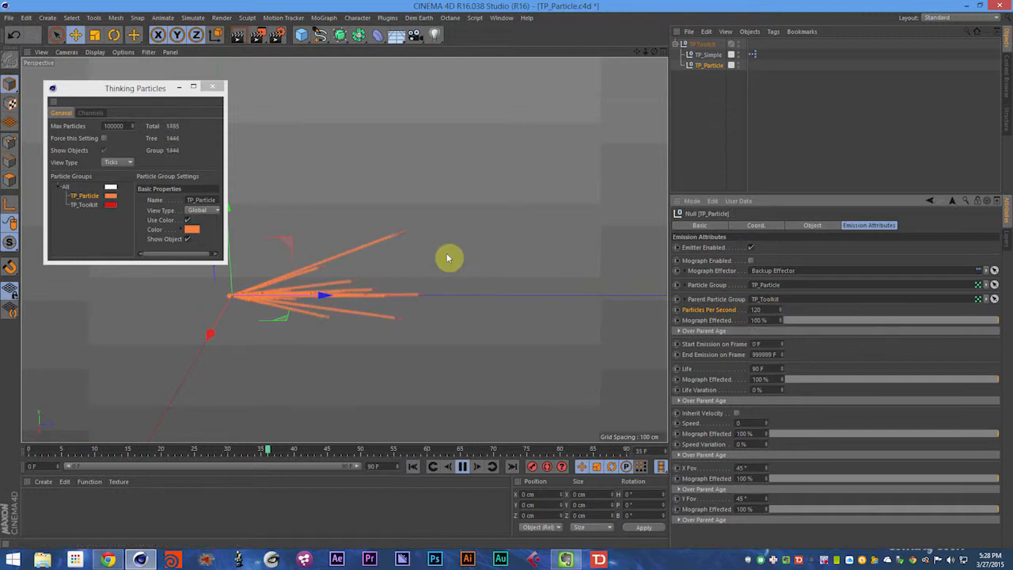
key("F8")
right_click_drag(428, 245, 361, 285, "alt")
left_click_drag(361, 285, 325, 266, "alt")
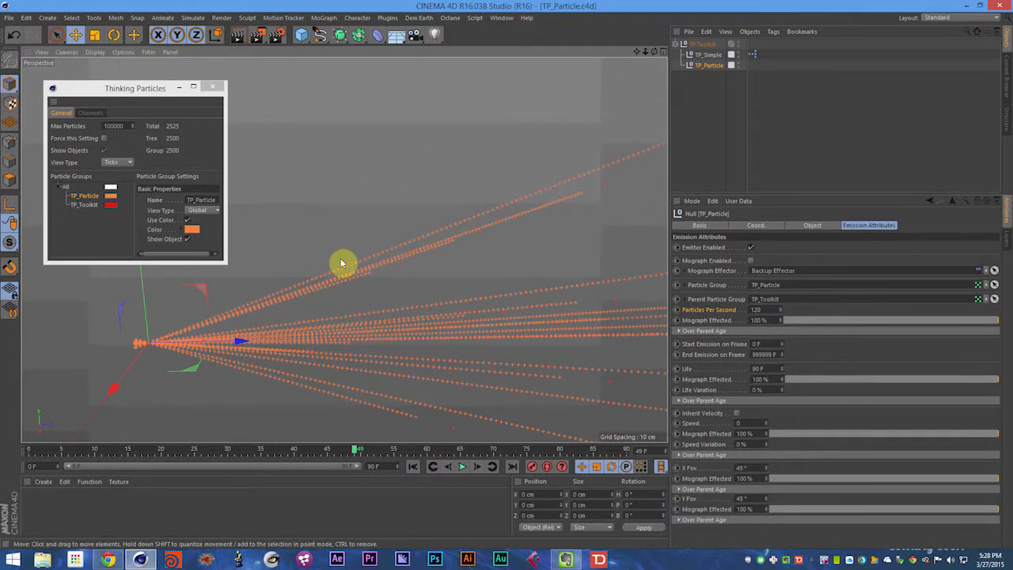
key("F8")
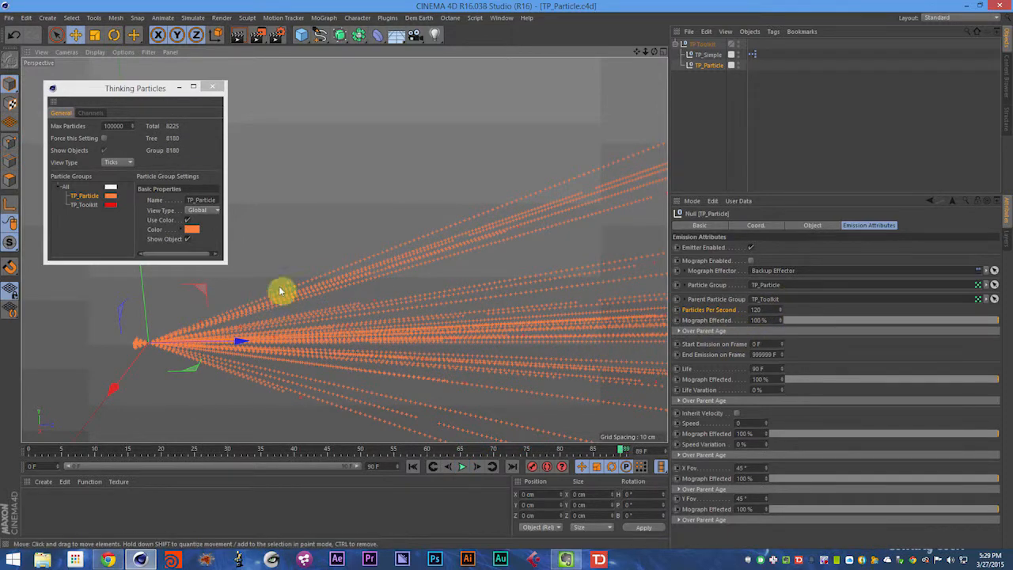
Inspect the paused trails from another angle, and play the simulation again to watch the parent particles leave trails.
middle_click_drag(341, 284, 341, 285, "alt")
right_click_drag(341, 285, 314, 285, "alt")
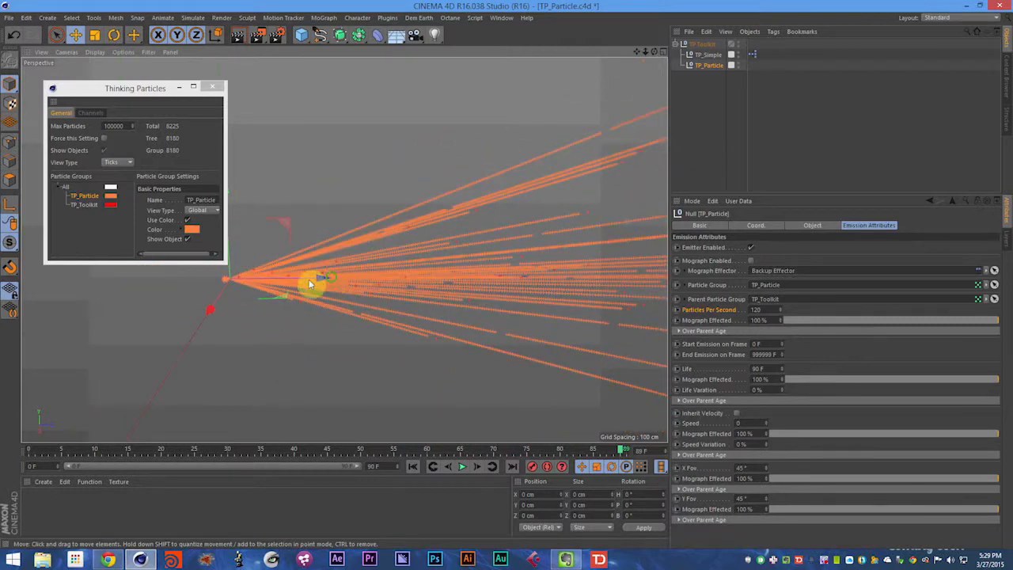
middle_click_drag(314, 285, 291, 290, "alt")
left_click_drag(291, 290, 367, 228, "alt")
key("F8")
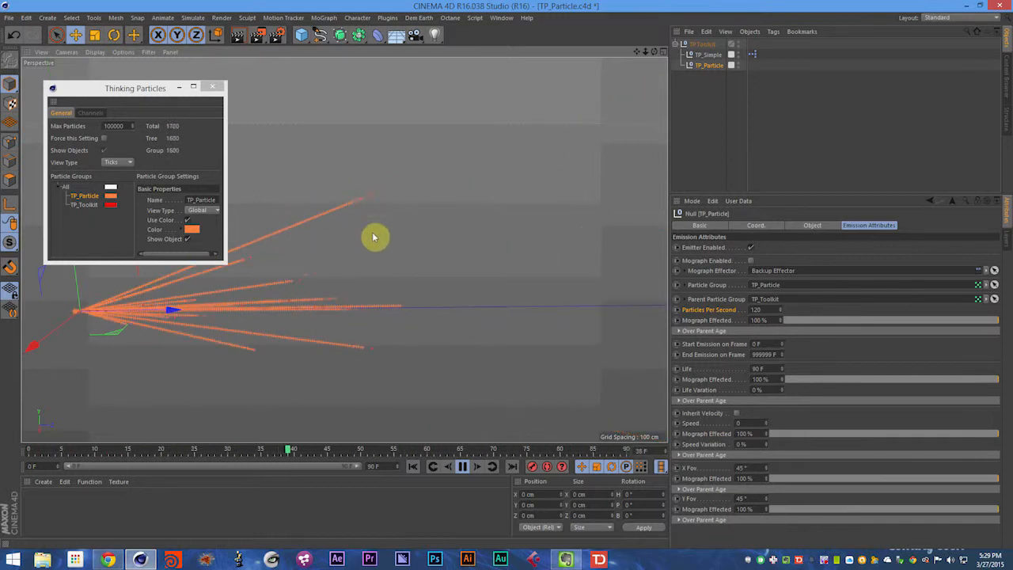
key("F8")
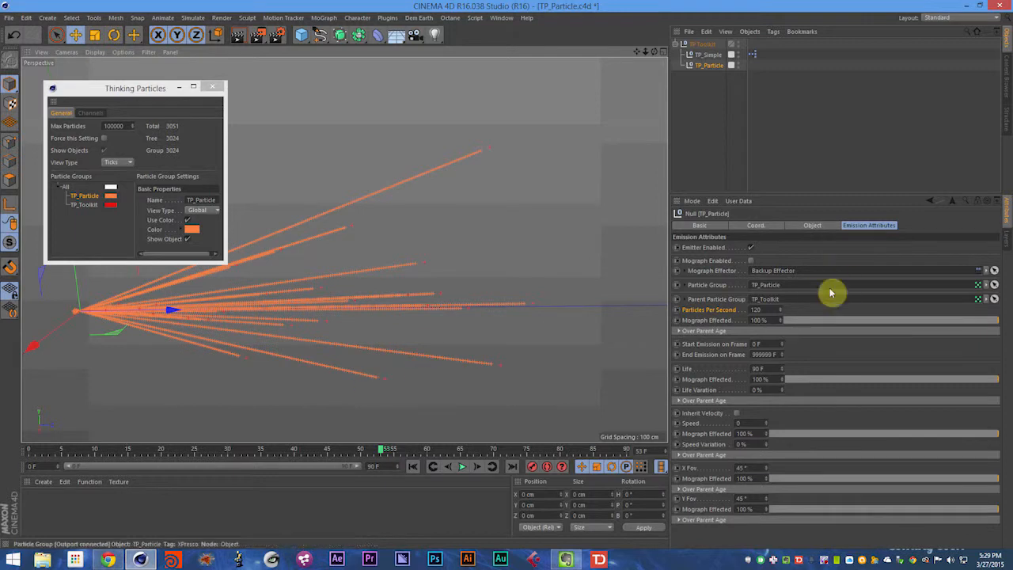
Save the scene, set the TP_Particle emitter's Particles Per Second to 30, and replay the simulation from the first frame.
key("ctrl+s")
double_click(761, 309)
type("30")
key("Return")
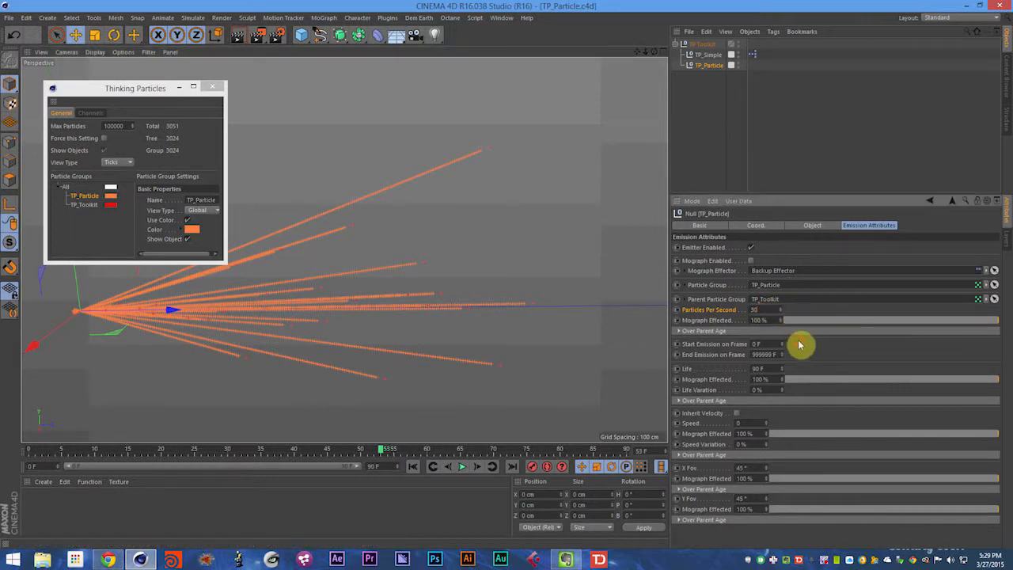
key("shift+f")
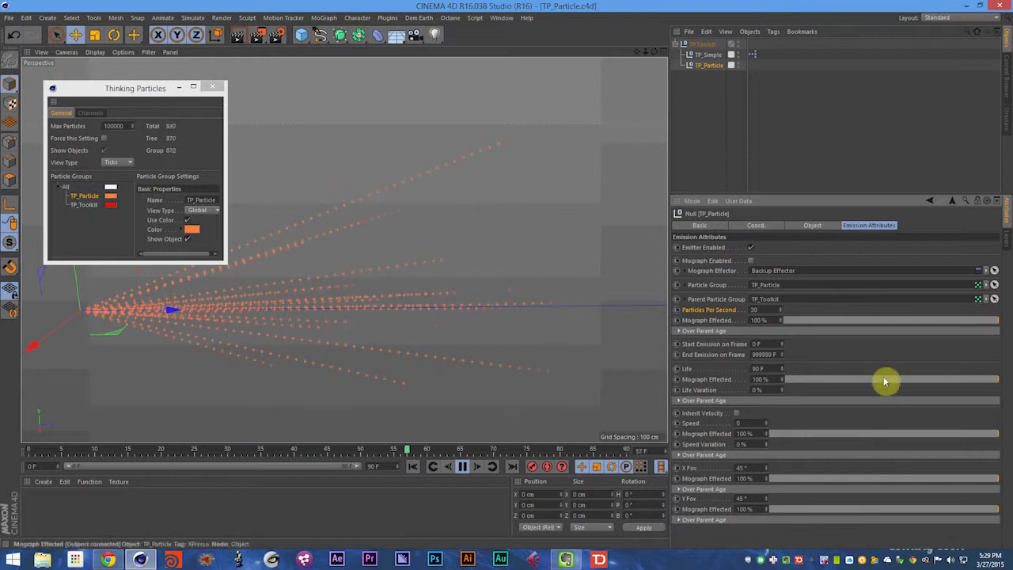
Examine the Over Parent Age curve that belongs to the Particles Per Second setting, and collapse it again.
left_click(758, 331)
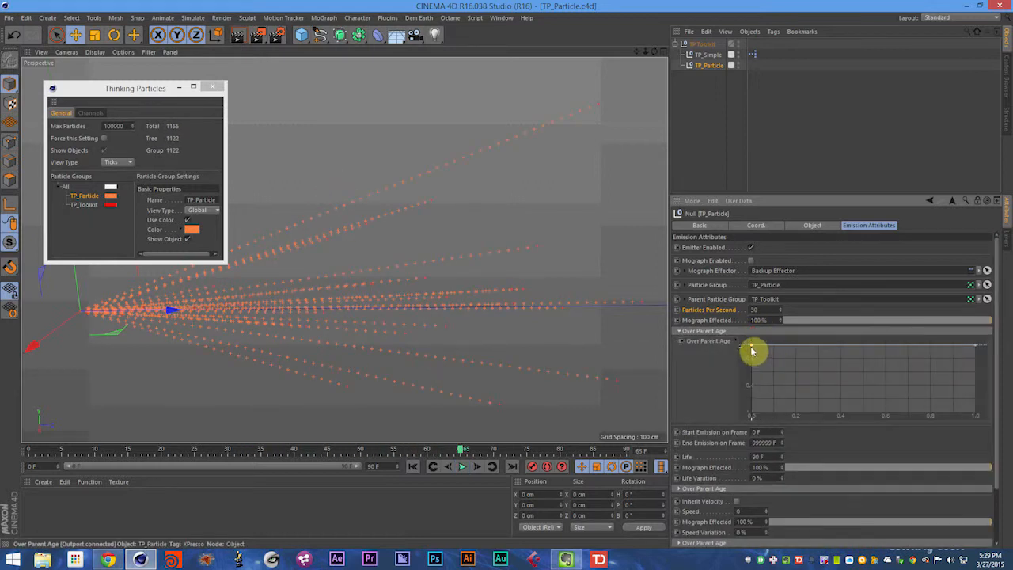
left_click(752, 348)
left_click(711, 331)
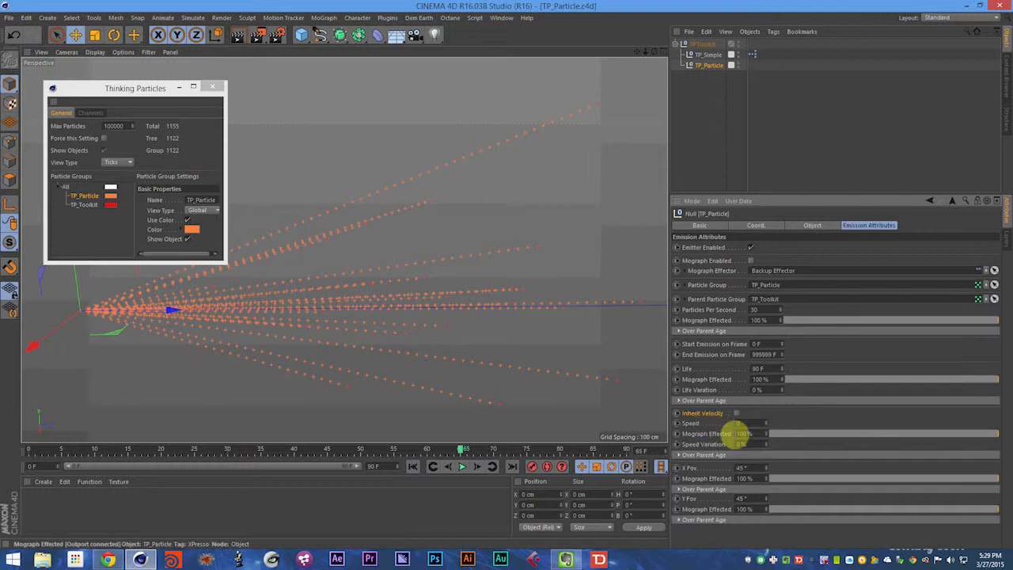
Replay the simulation from the first frame and try a Speed of 150 on the TP_Particle emitter.
key("shift+f")
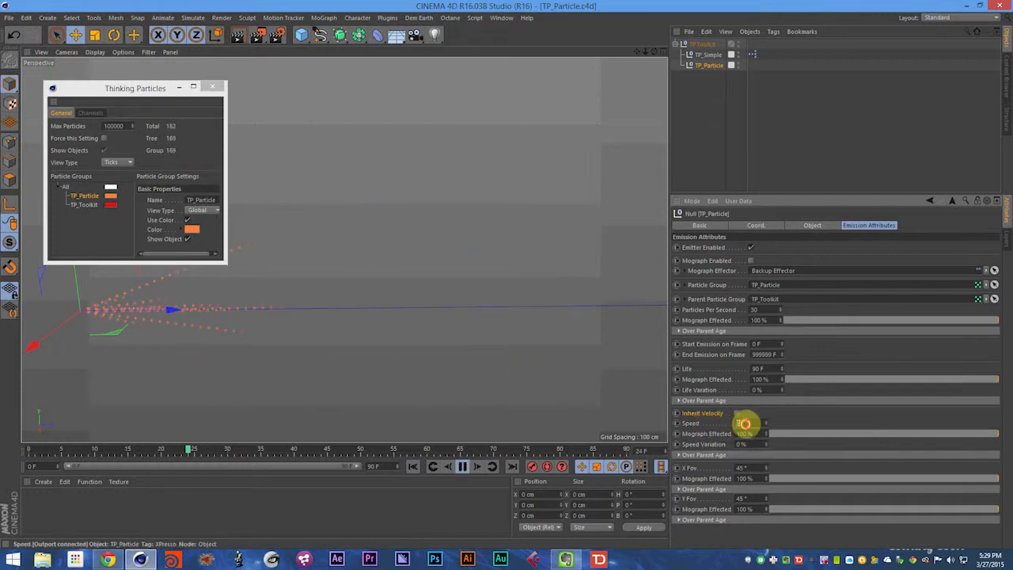
type("150")
key("Return")
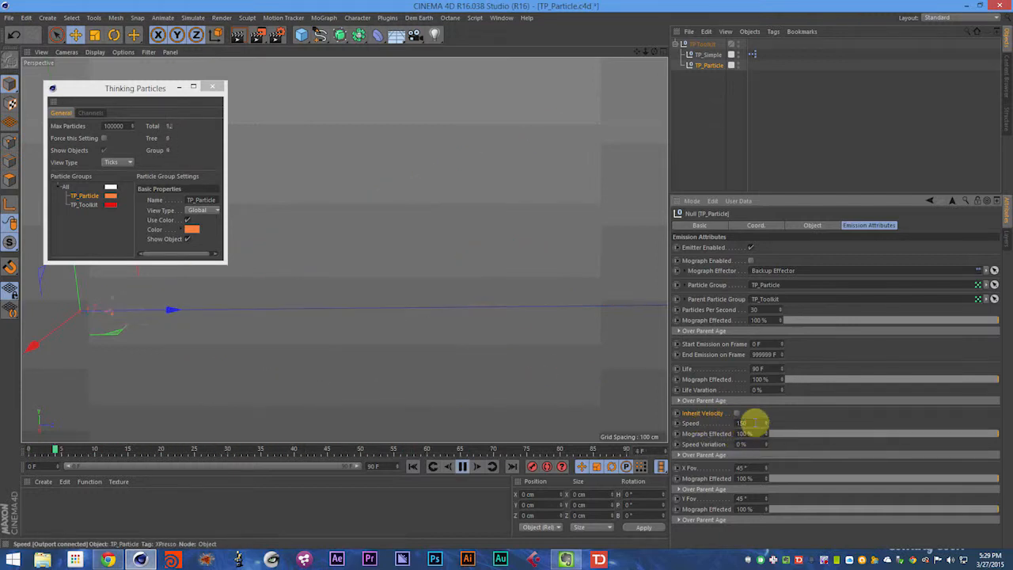
Set both the X Fov and the Y Fov of the TP_Particle emitter to 360°.
double_click(739, 468)
type("360")
key("Return")
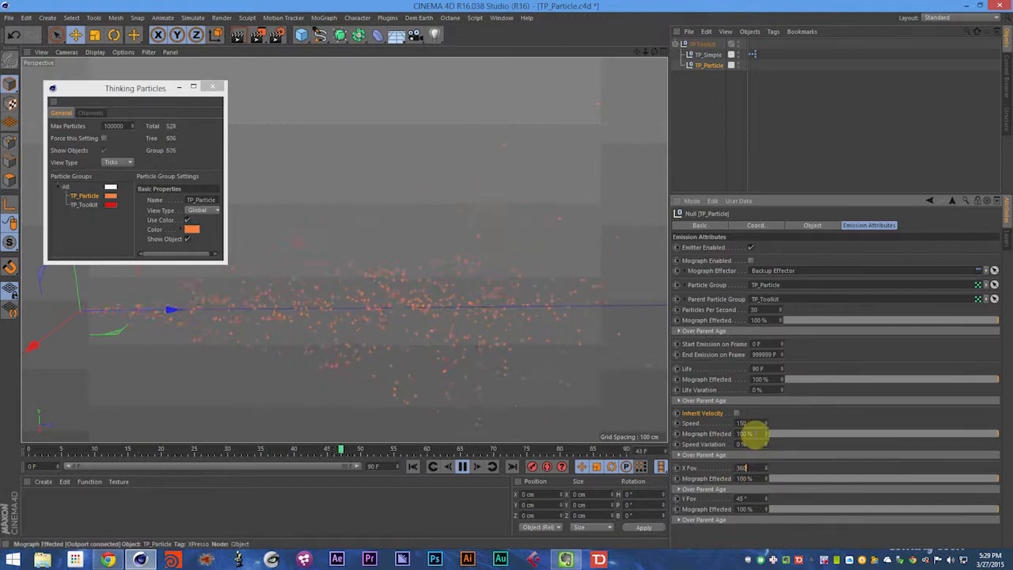
key("Tab")
type("360")
key("Return")
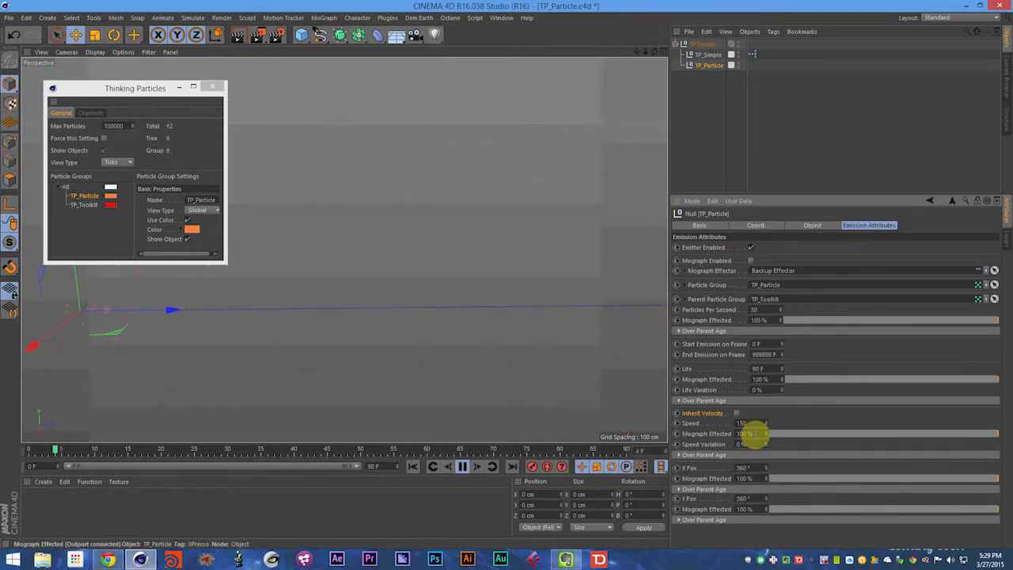
Set the TP_Particle emitter's Speed to 15 and Life to 30 F, and save the scene after stopping playback.
double_click(744, 423)
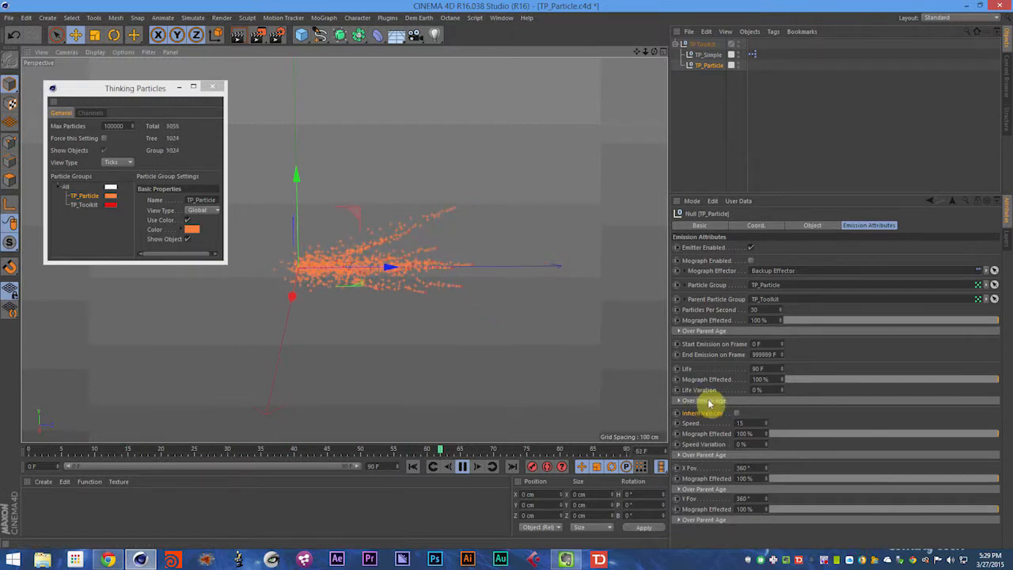
left_click_drag(763, 370, 746, 372)
type("30")
key("Return")
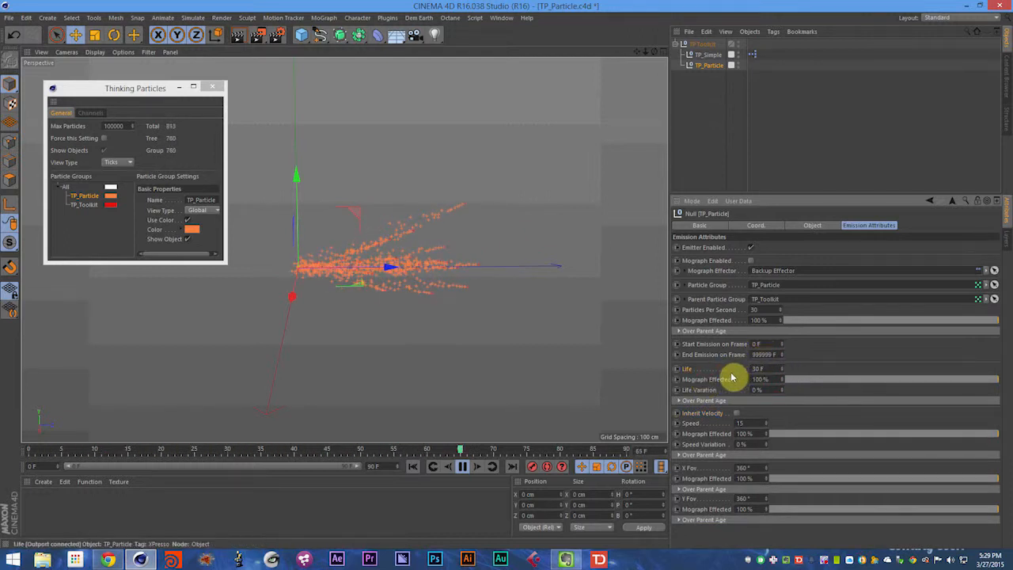
key("F8")
key("ctrl+s")
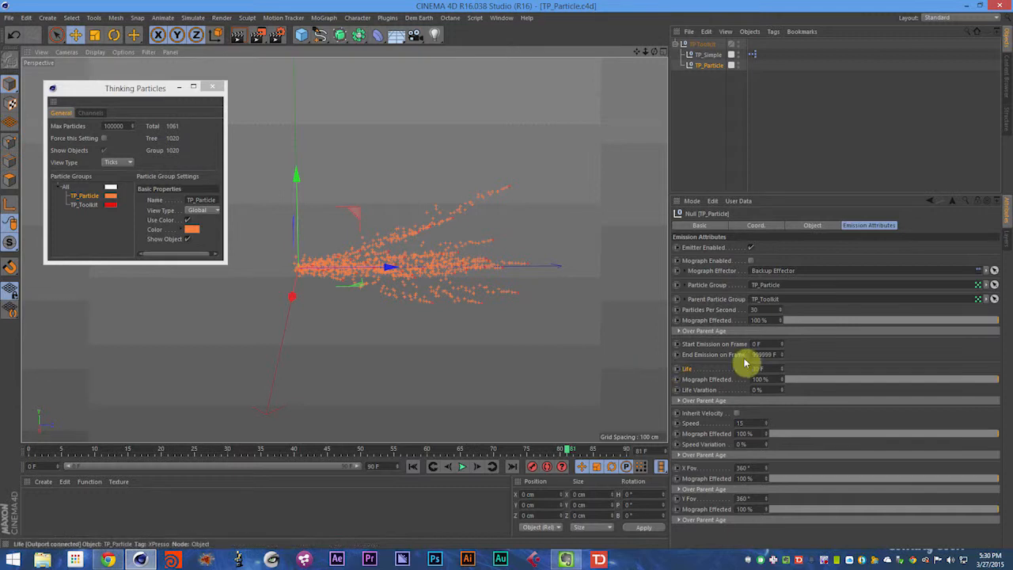
Enable Inherit Velocity on the TP_Particle emitter, and replay the simulation from the first frame.
left_click(737, 413)
key("shift+f")
key("F8")
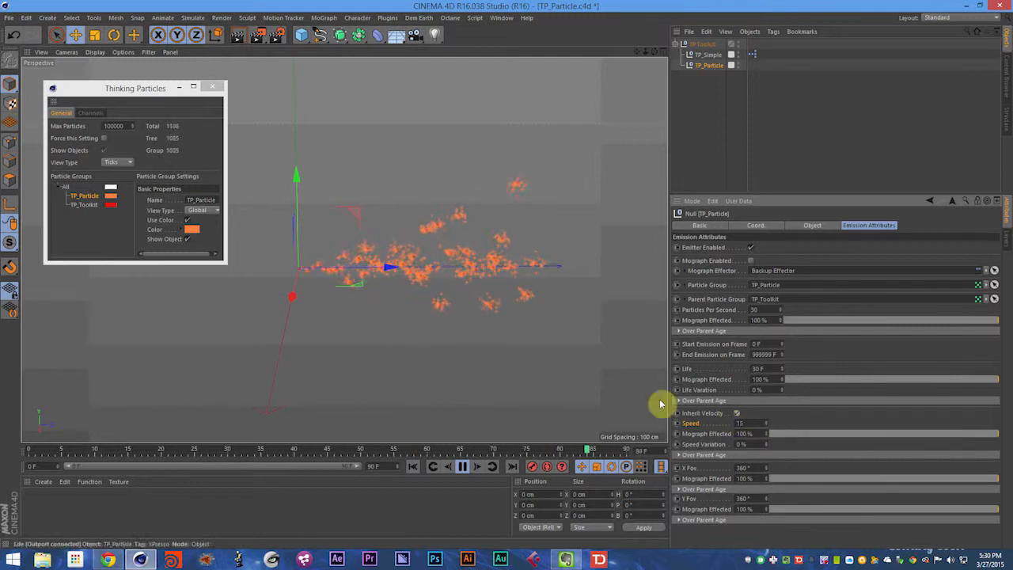
Try lowering the start point of the Speed's Over Parent Age curve to the minimum, and flip the curve.
left_click(707, 455)
left_click_drag(753, 471, 746, 547)
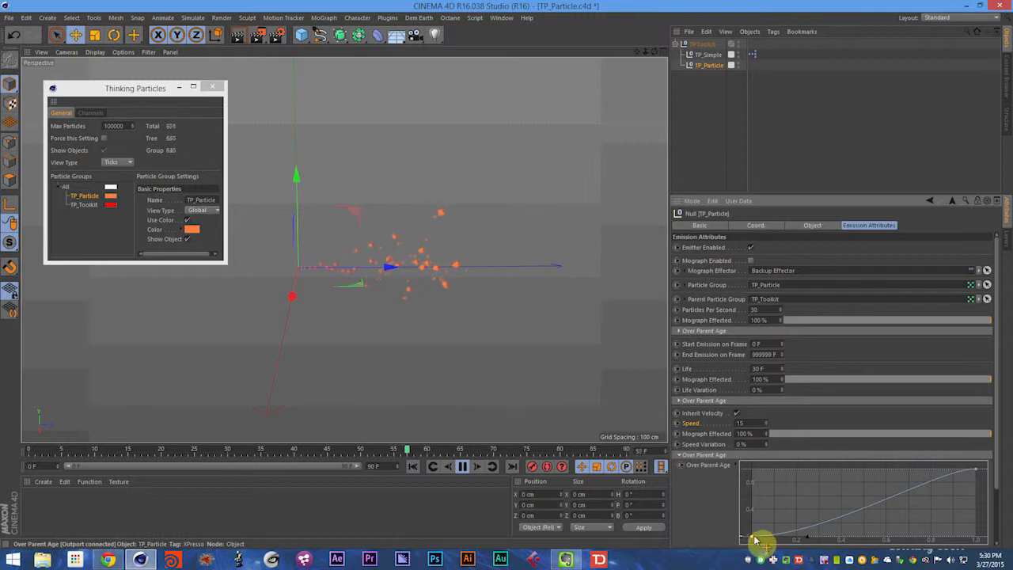
right_click(762, 532)
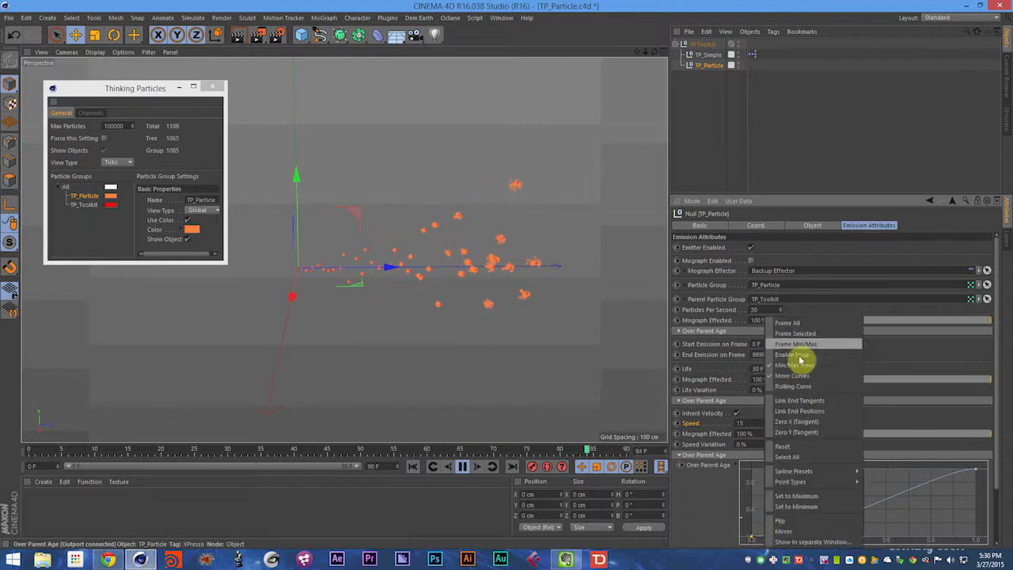
left_click(785, 522)
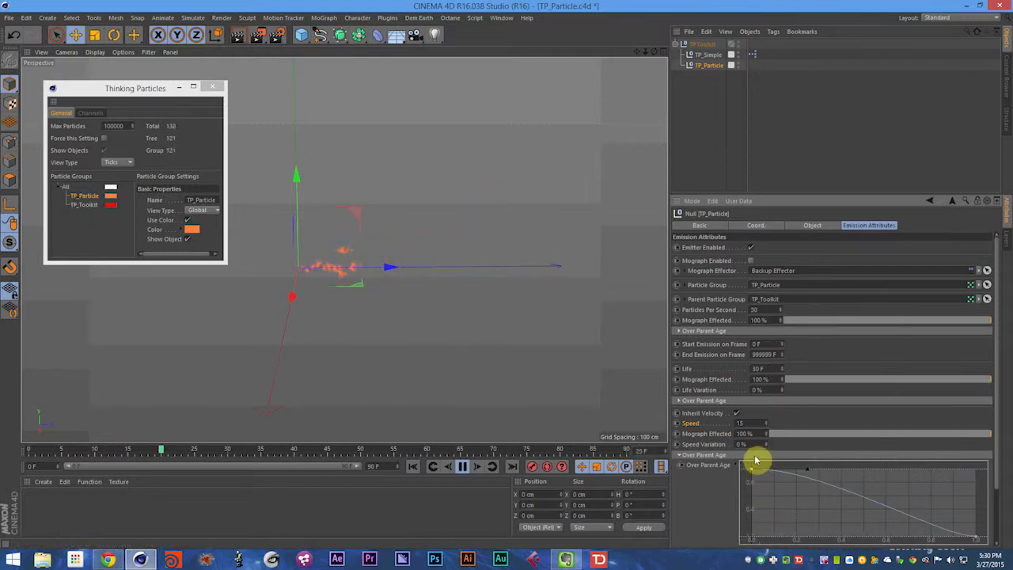
Raise the end point of the Speed's Over Parent Age curve to the maximum, and return the animation to its first frame.
left_click_drag(975, 535, 991, 435)
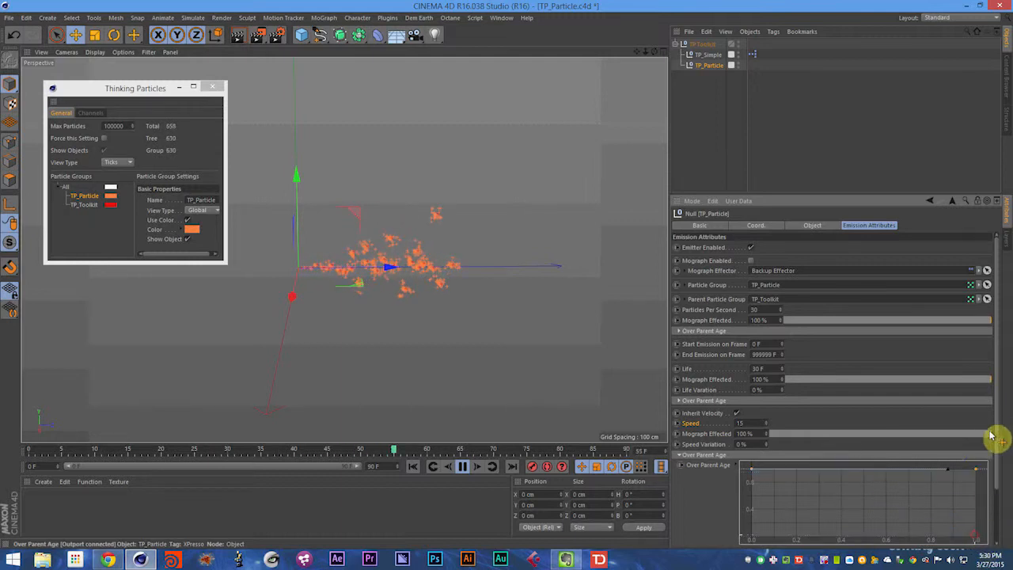
left_click(943, 455)
key("shift+f")
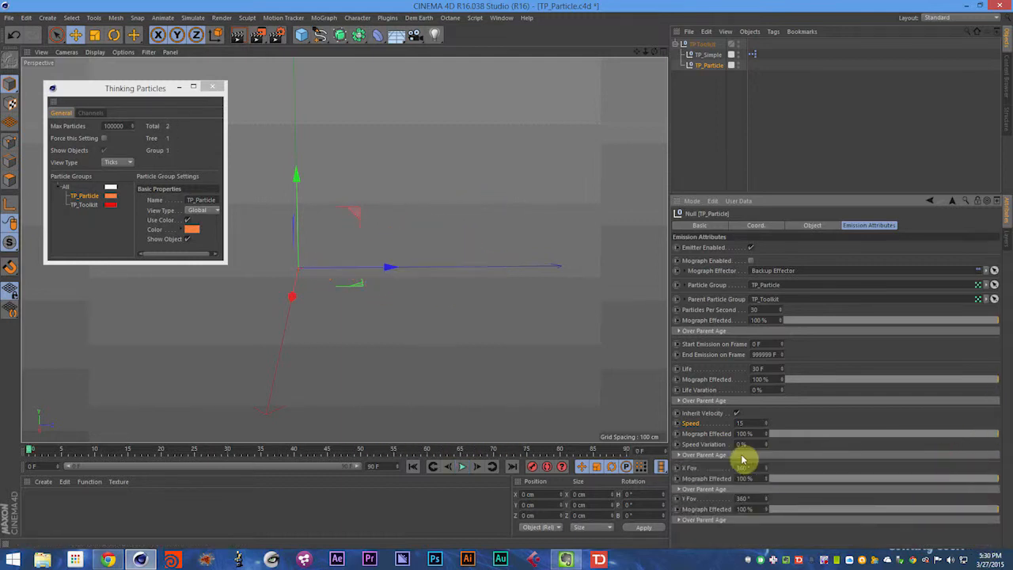
Save the scene, disable Inherit Velocity on the TP_Particle emitter, and play the simulation to inspect the trails.
key("ctrl+s")
left_click(752, 426)
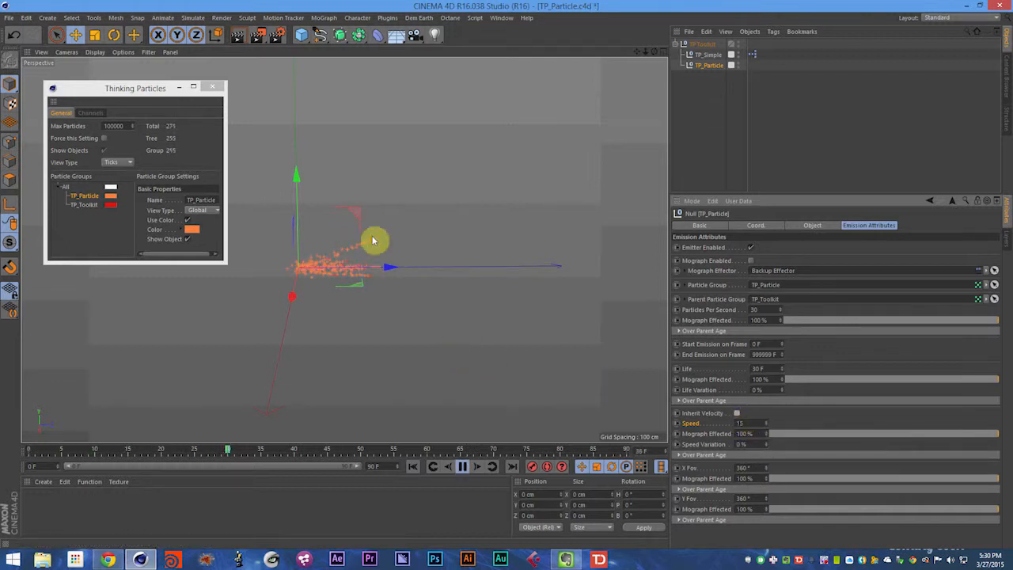
key("F8")
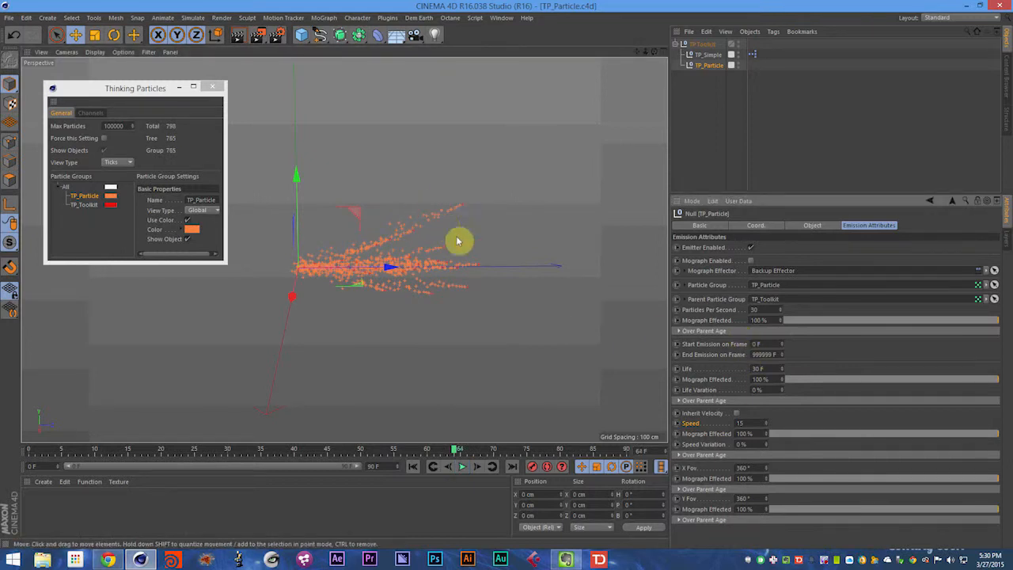
Set the TP_Particle emitter's Life Variation to 100% and replay the simulation.
left_click(761, 368)
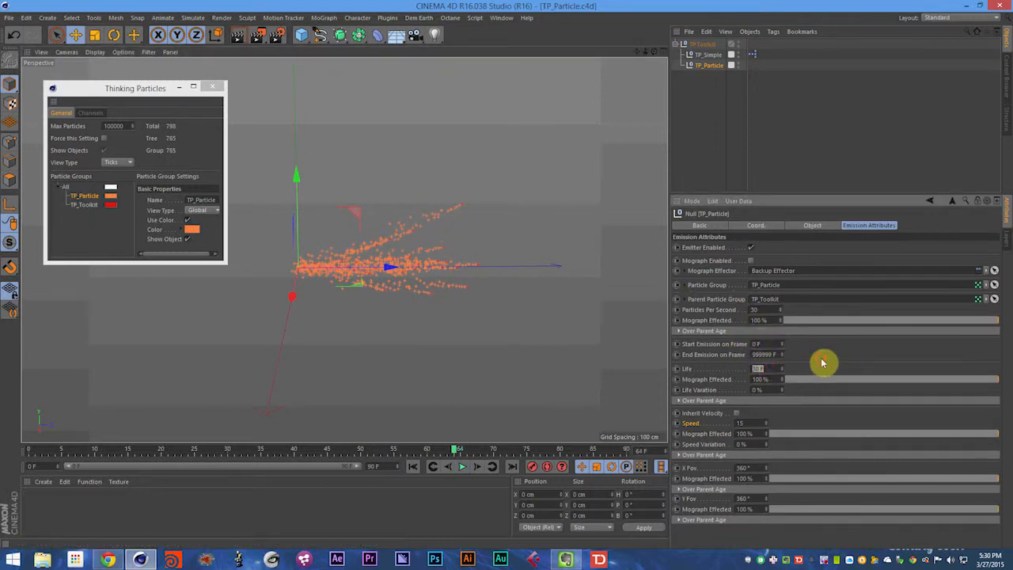
left_click(763, 390)
left_click(773, 390)
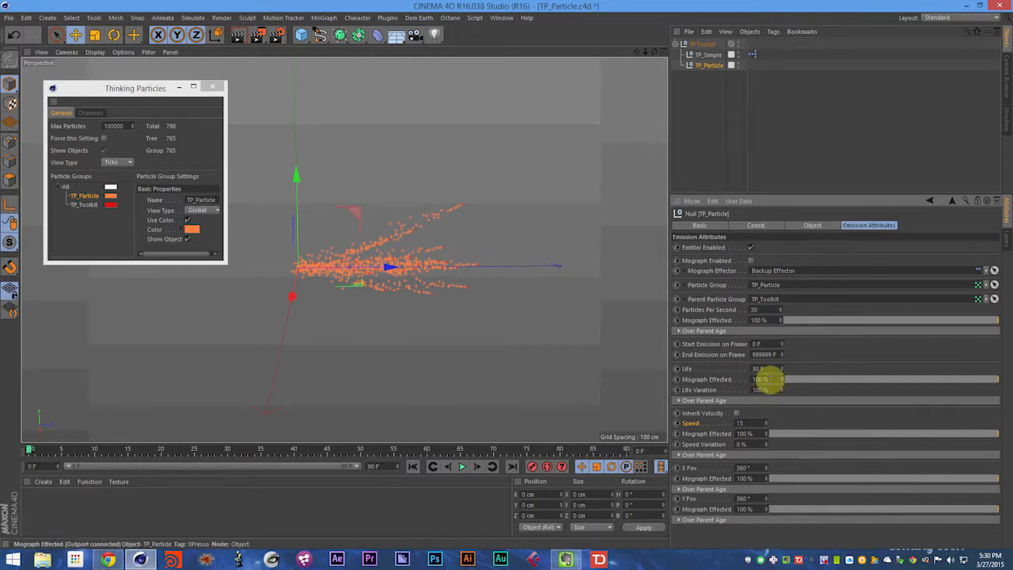
key("F8")
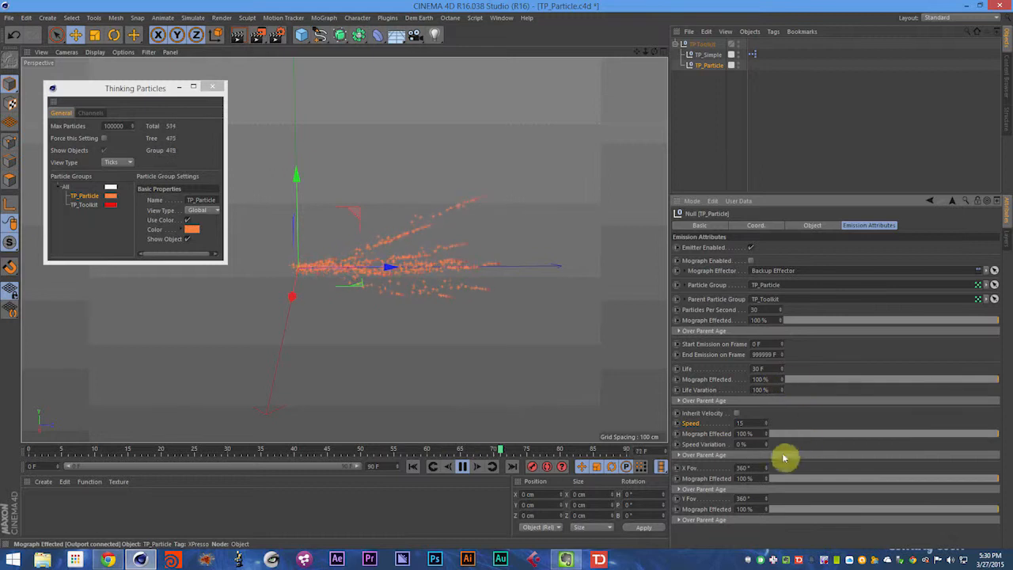
Set the TP_Particle emitter's Speed Variation to 100% and its Speed to 30 while the simulation plays.
left_click(755, 424)
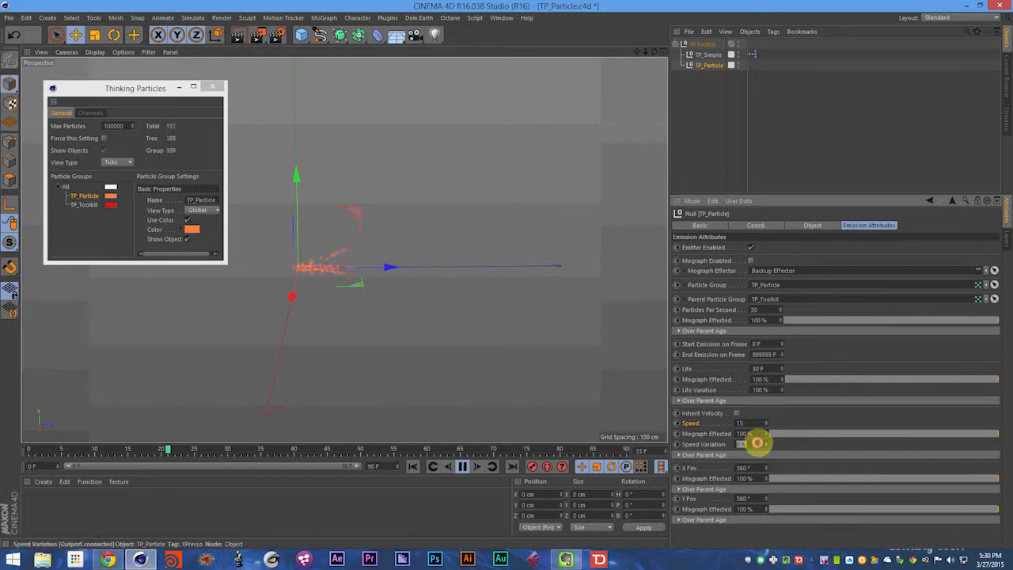
type("100")
double_click(753, 424)
type("30")
key("Return")
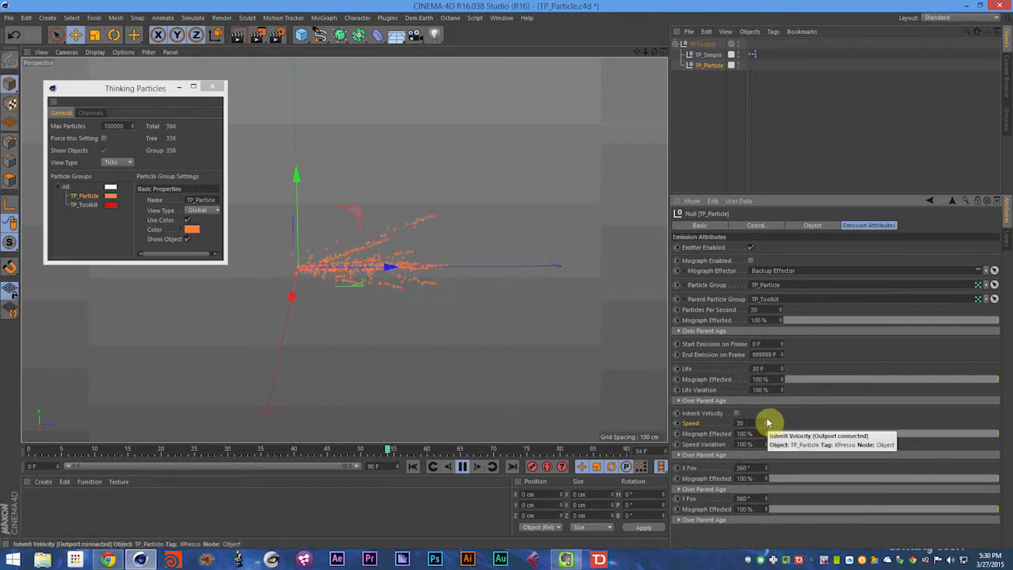
key("F8")
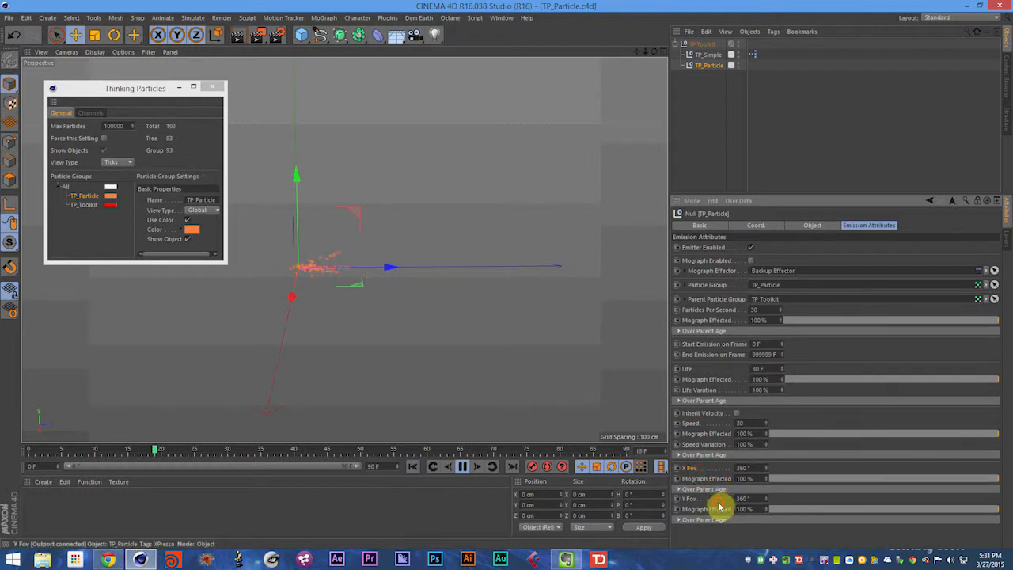
Try 0° for both Y Fov and X Fov on the TP_Particle emitter, with a Speed of 300.
type("0")
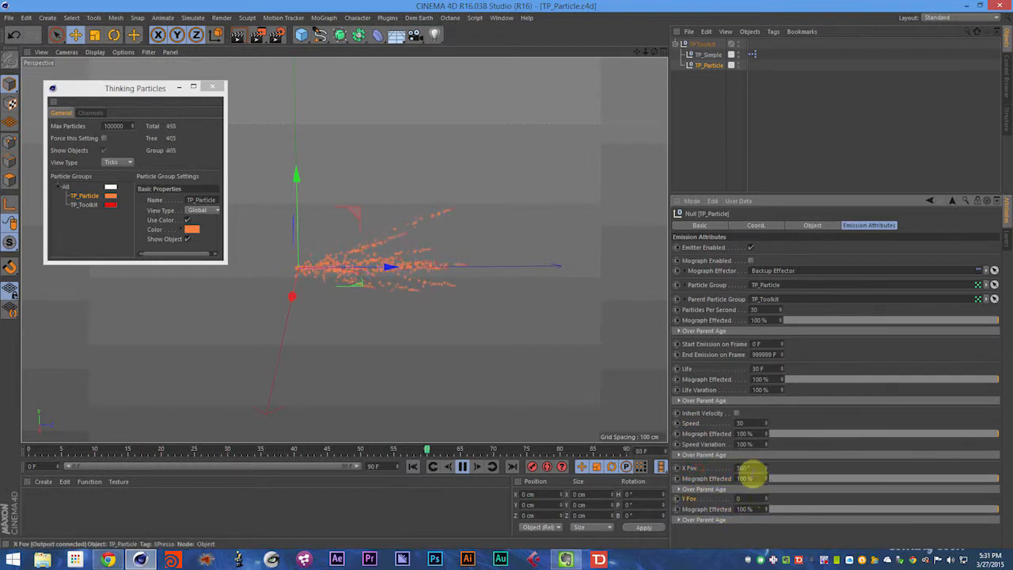
type("0")
key("Return")
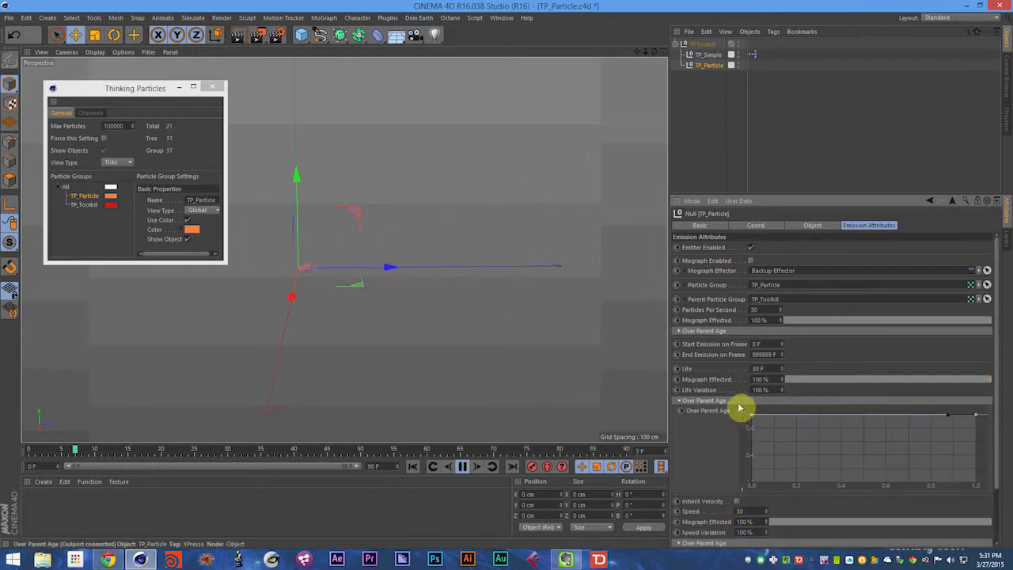
double_click(742, 423)
type("300")
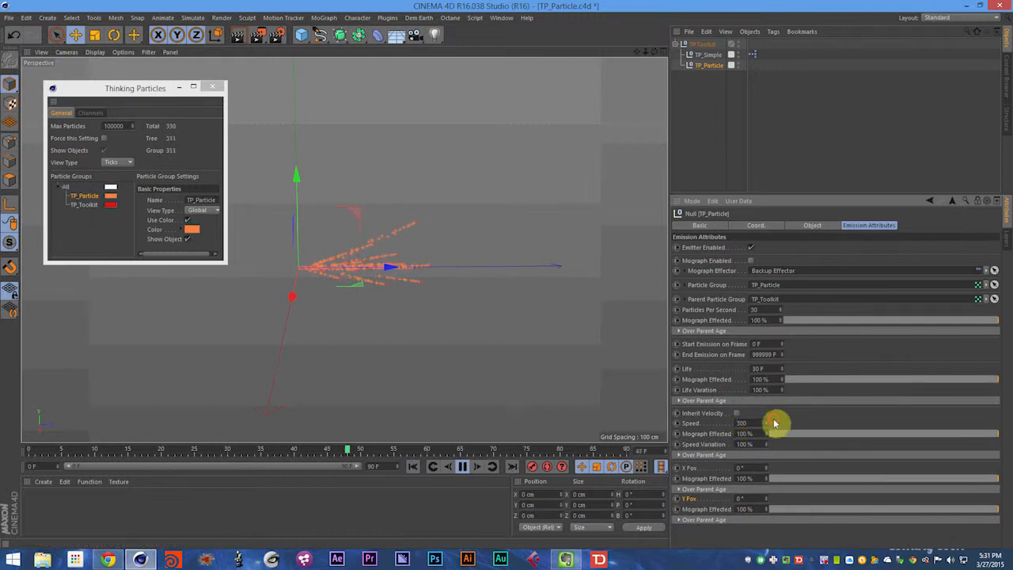
key("Return")
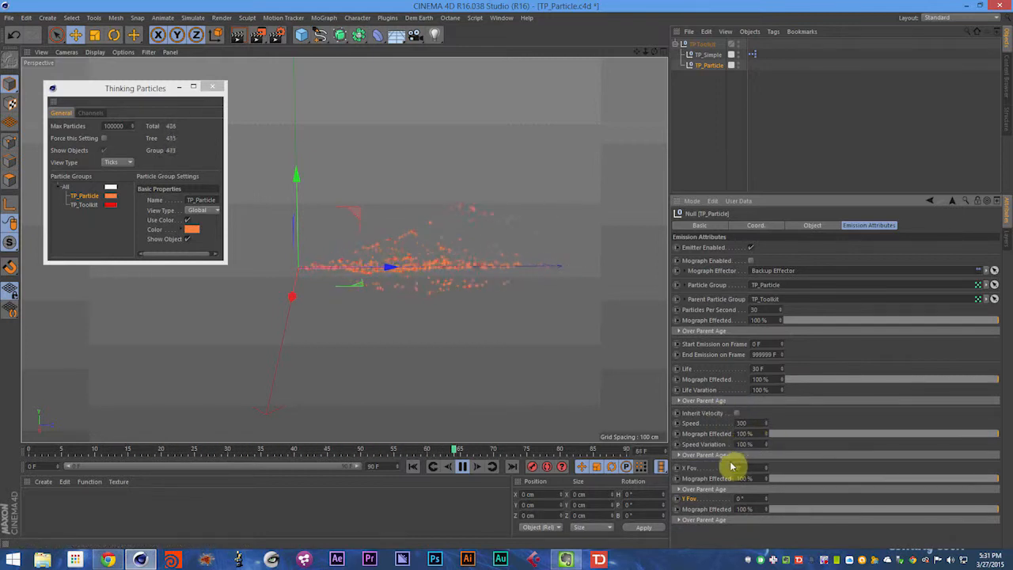
Set Y Fov and X Fov on the TP_Particle emitter to 360°, then save the scene and stop playback.
double_click(744, 498)
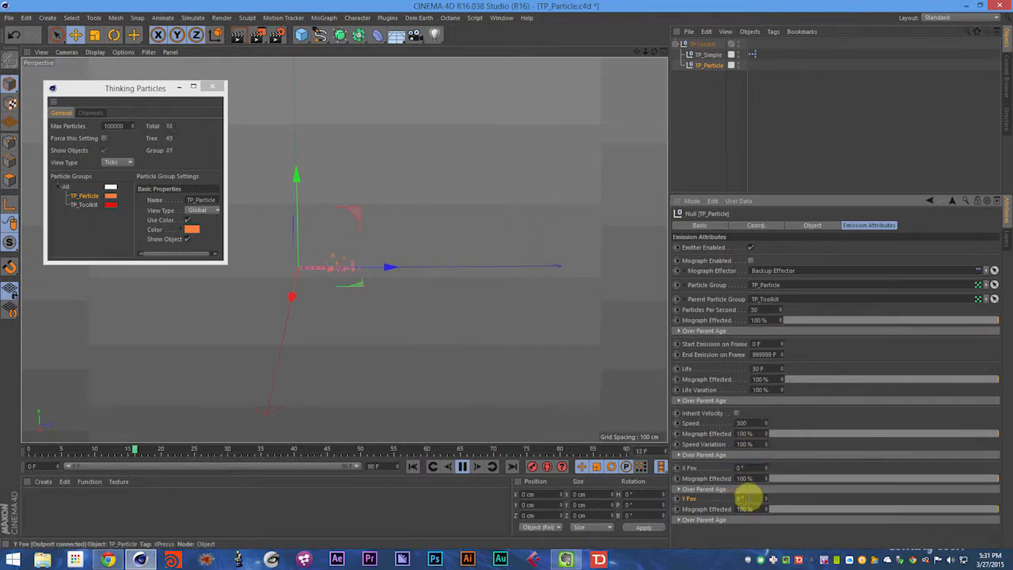
type("360")
double_click(750, 468)
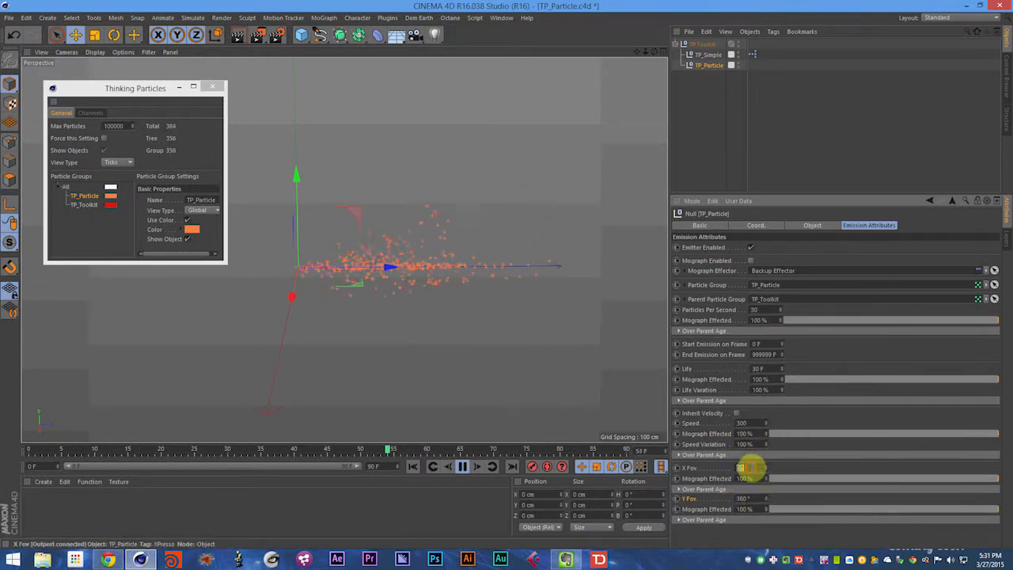
type("360")
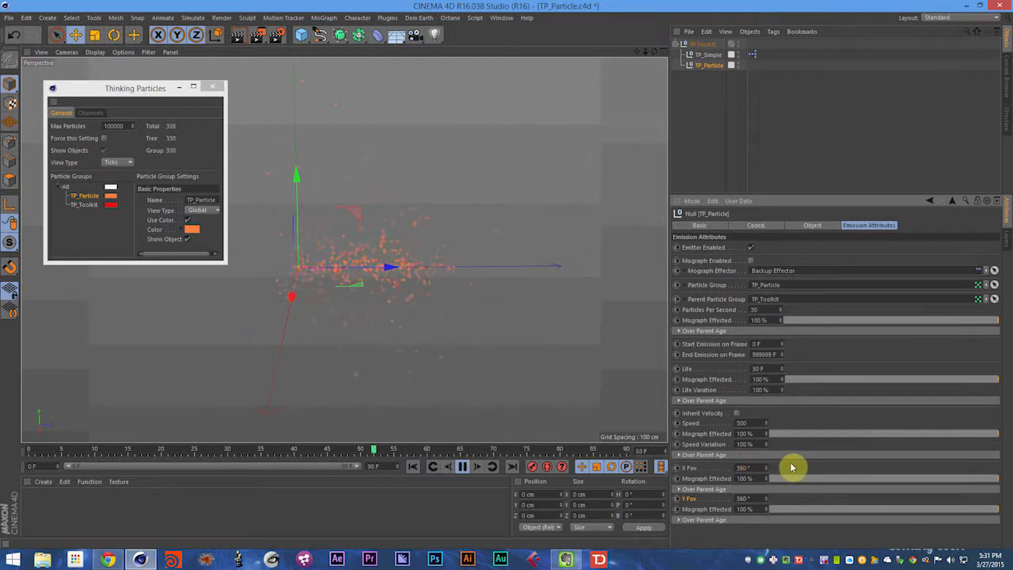
key("ctrl+s")
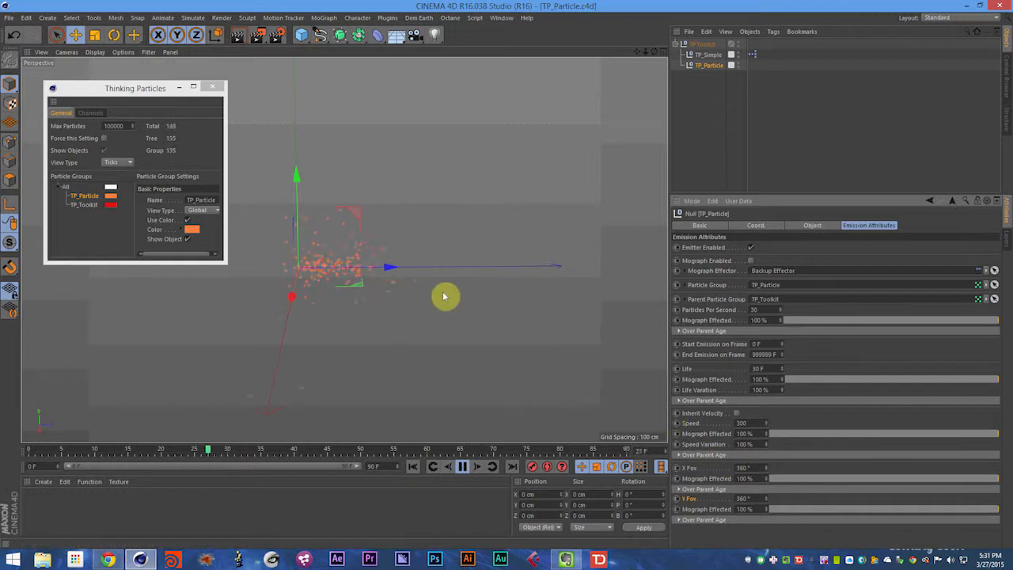
key("F8")
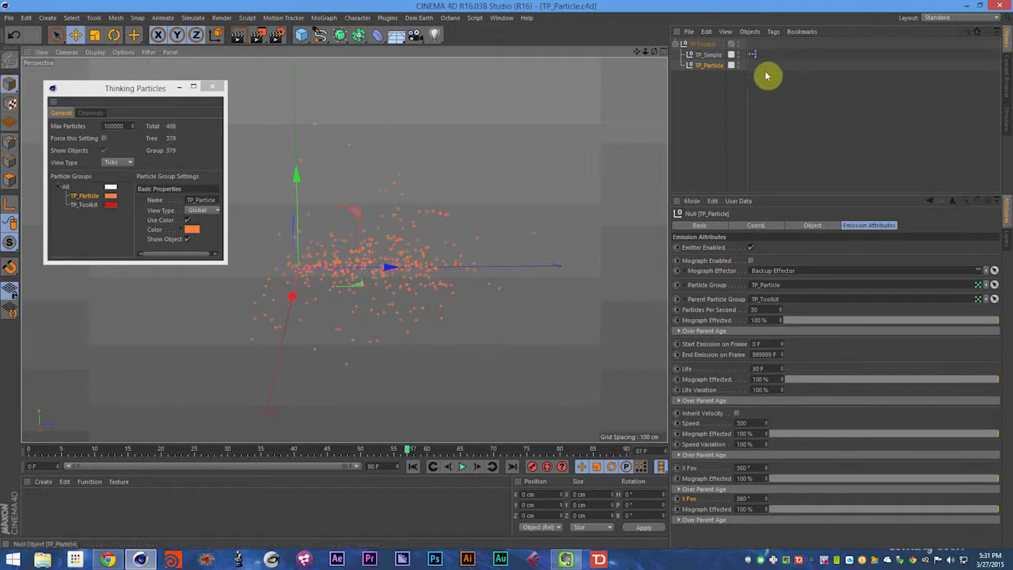
Check TP_Simple's emission attributes, then reselect TP_Particle and replay the simulation from the first frame.
left_click(708, 55)
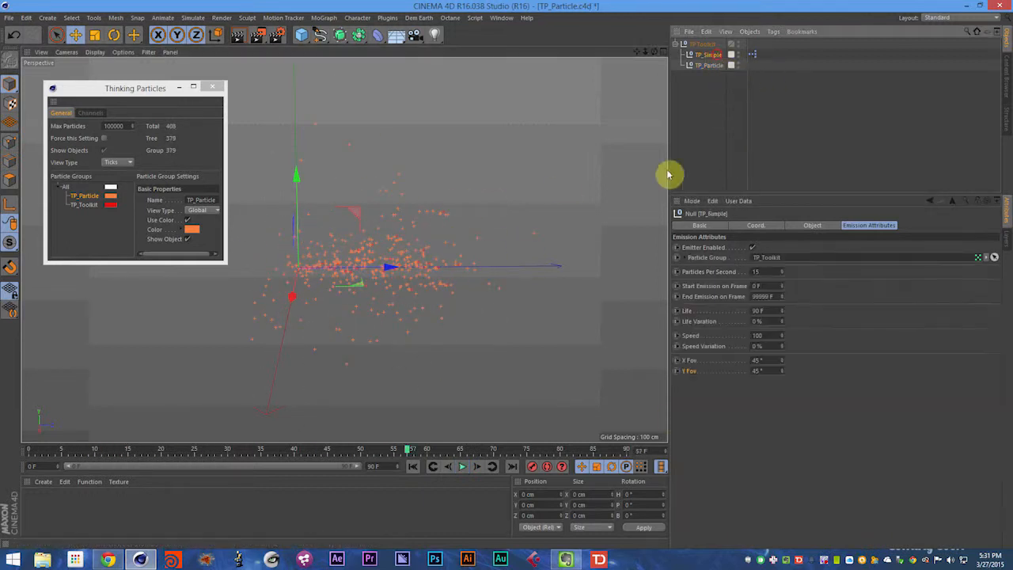
left_click(710, 66)
key("shift+f")
key("F8")
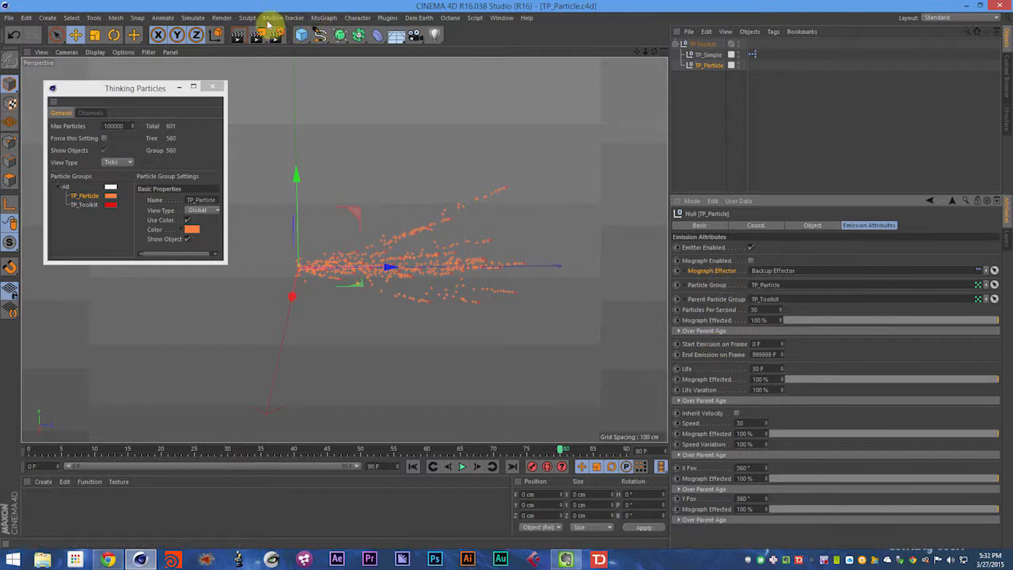
Review the available MoGraph effectors and the TP_Particle rate, life, speed and Fov settings that an effector can drive.
left_click(324, 18)
mouse_move(326, 33)
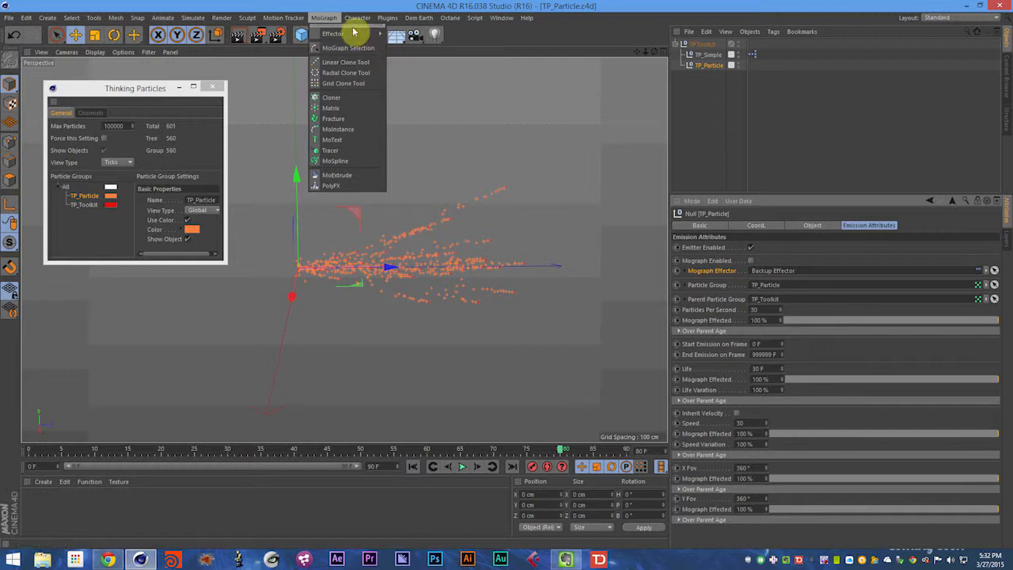
mouse_move(356, 33)
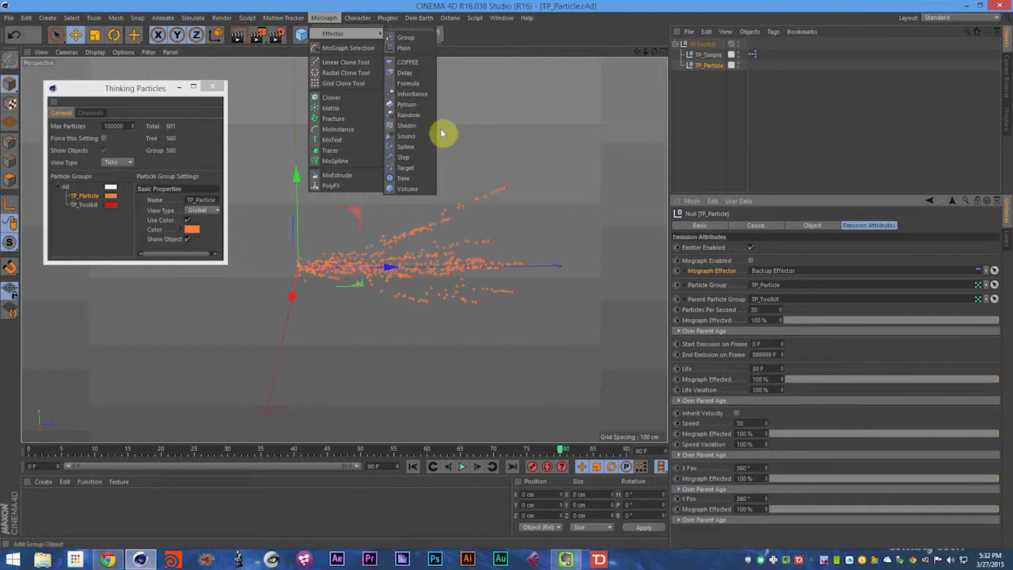
left_click(799, 358)
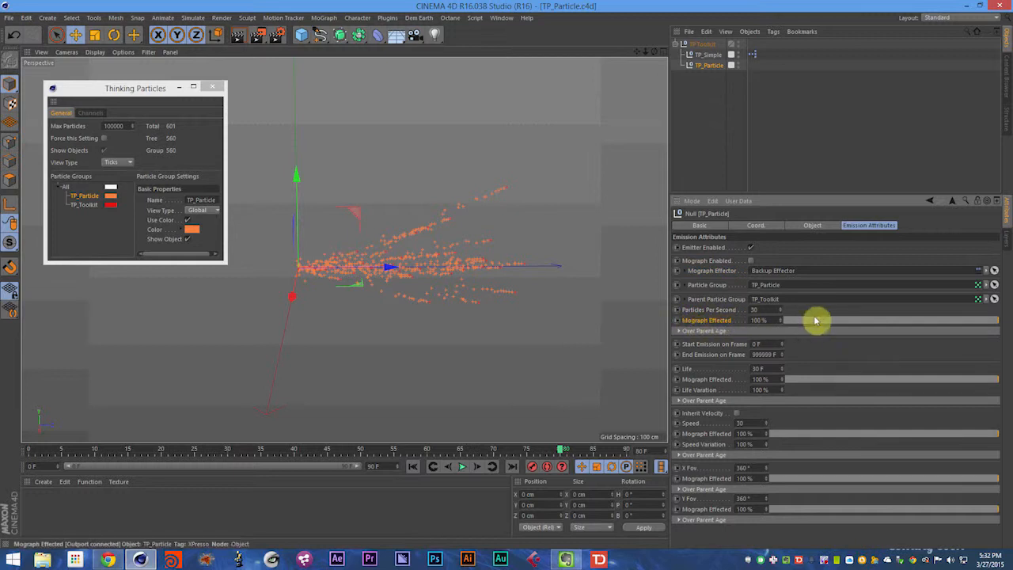
left_click(691, 369)
left_click(693, 423)
left_click(691, 468)
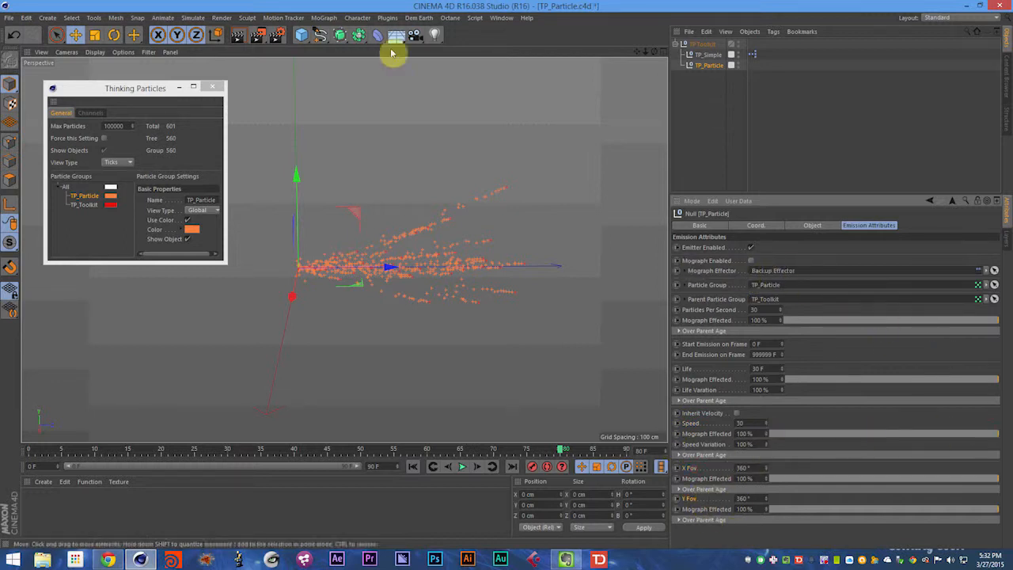
Add a Random effector to the scene and set its Random Mode to Noise.
key("shift+c")
type("random")
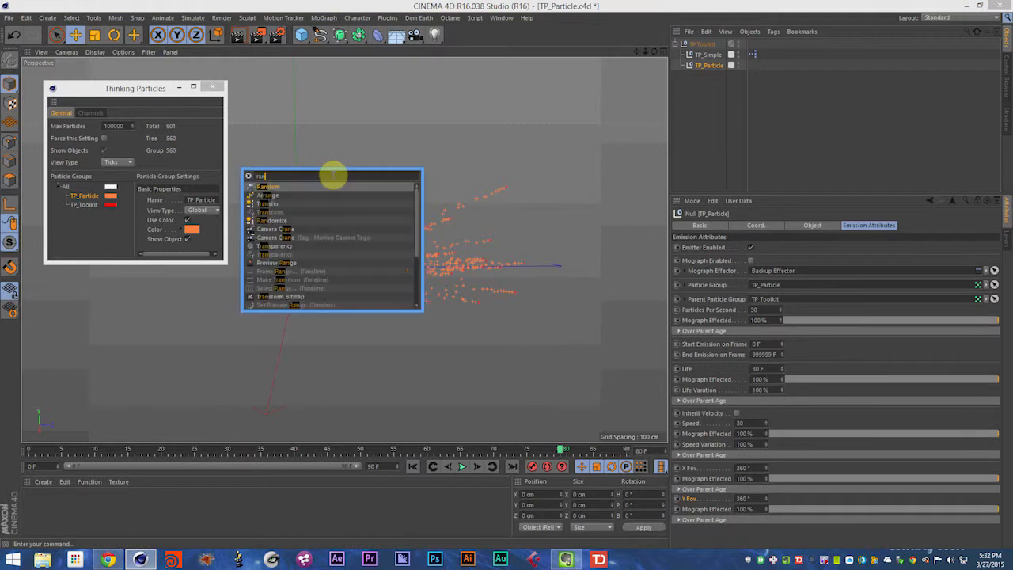
key("Return")
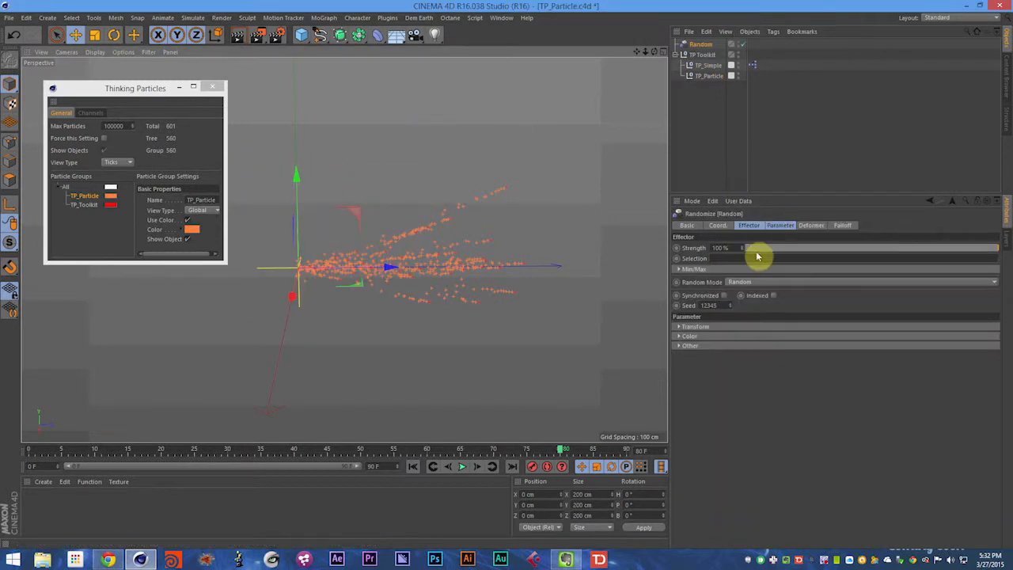
left_click(742, 282)
left_click(744, 315)
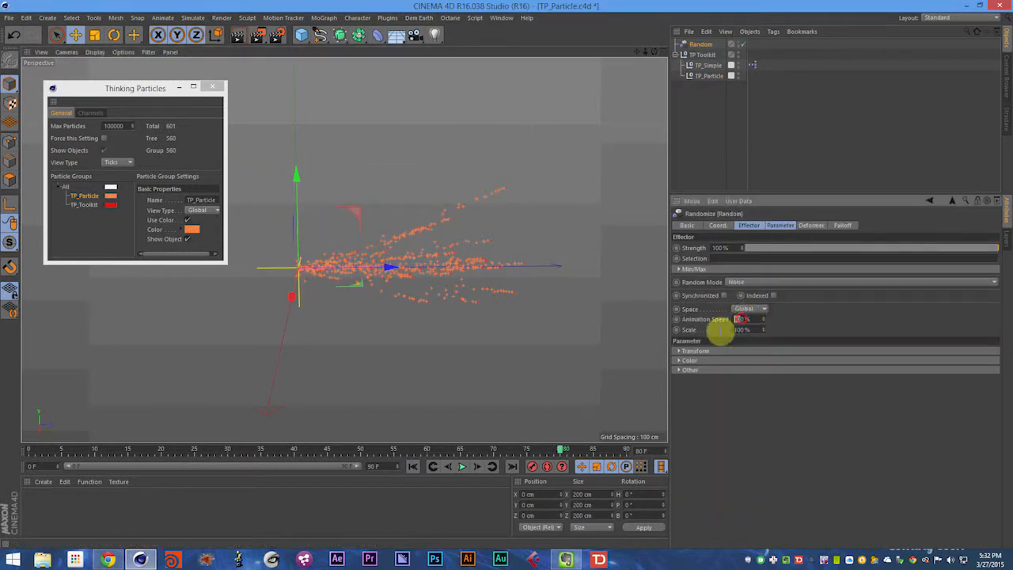
Assign the Random effector as TP_Particle's Mograph Effector, enable Mograph on the emitter, and play the simulation.
left_click(710, 76)
left_click_drag(693, 48, 729, 275)
left_click(751, 261)
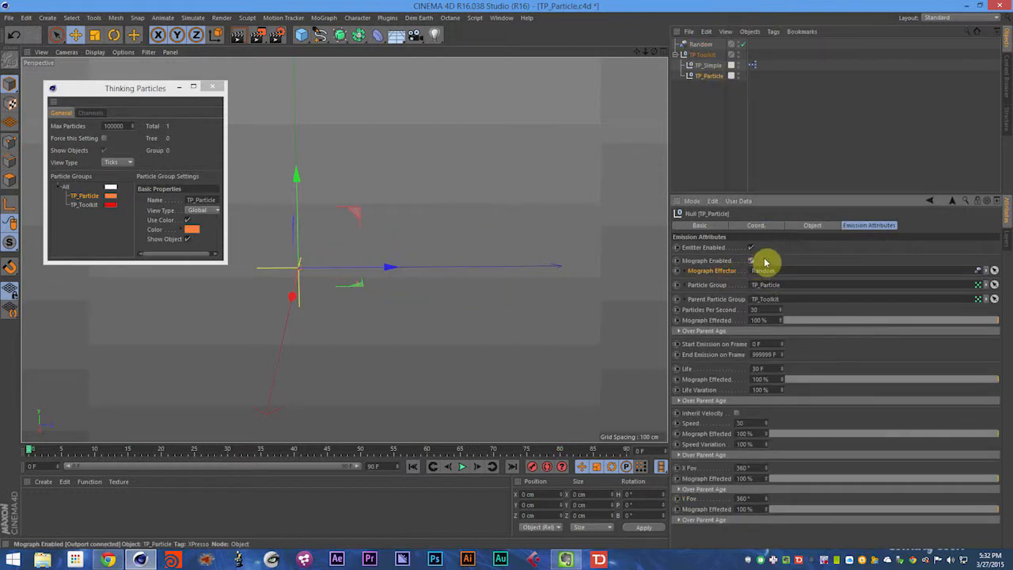
key("F8")
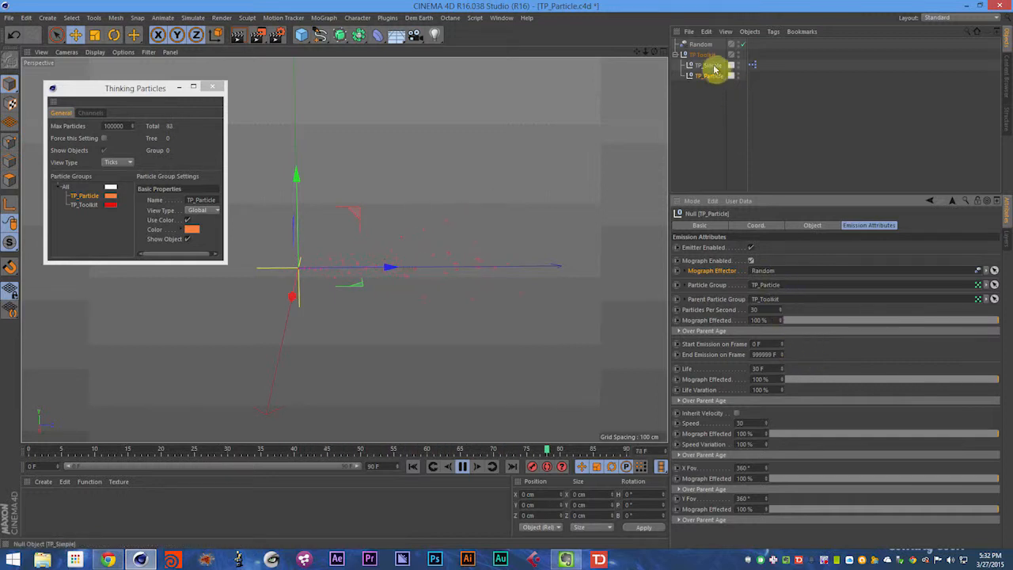
Set the Random effector's Minimum to 0% in its Min/Max settings.
left_click(701, 44)
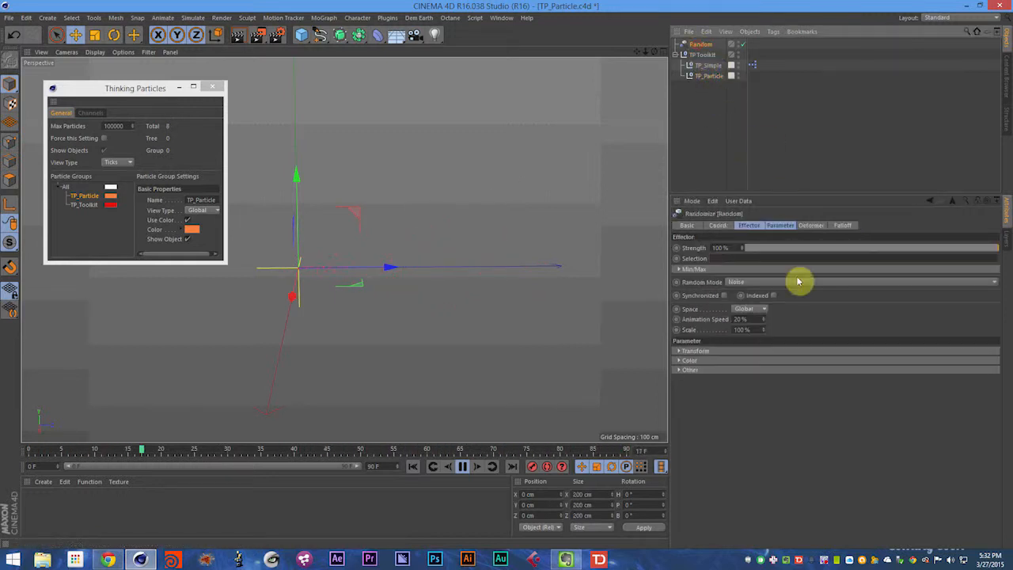
left_click(756, 268)
left_click_drag(765, 289, 867, 299)
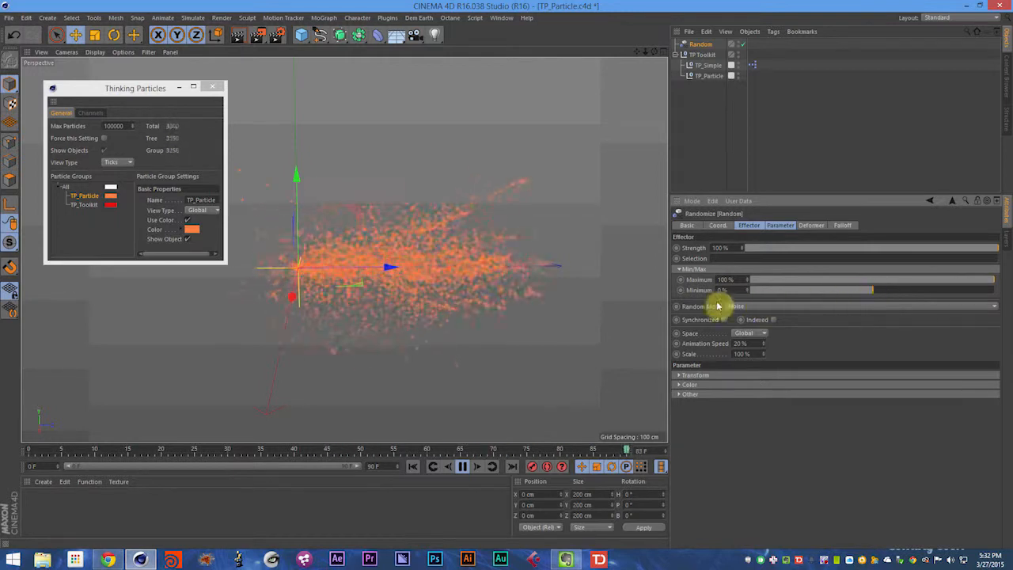
left_click(710, 270)
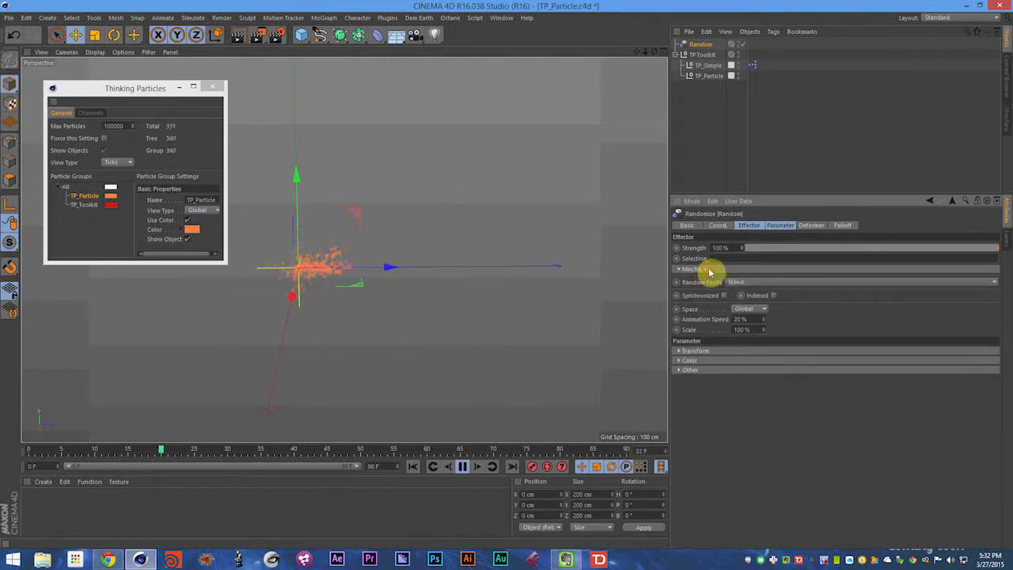
Try 0% Mograph Effected for X Fov, Y Fov and Speed on the TP_Particle emitter.
left_click(702, 56)
left_click(701, 78)
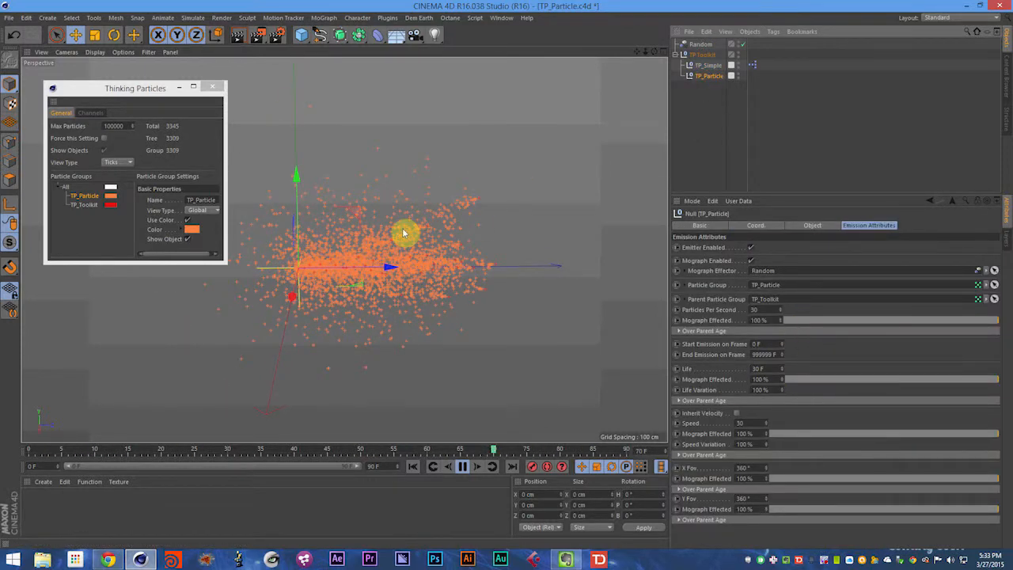
left_click_drag(785, 479, 736, 514)
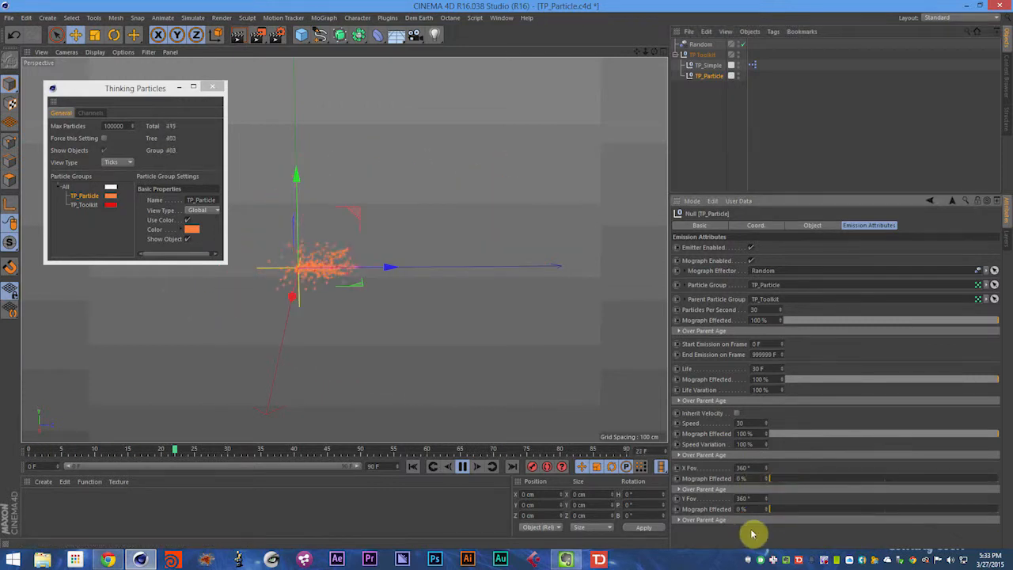
left_click_drag(780, 435, 715, 435)
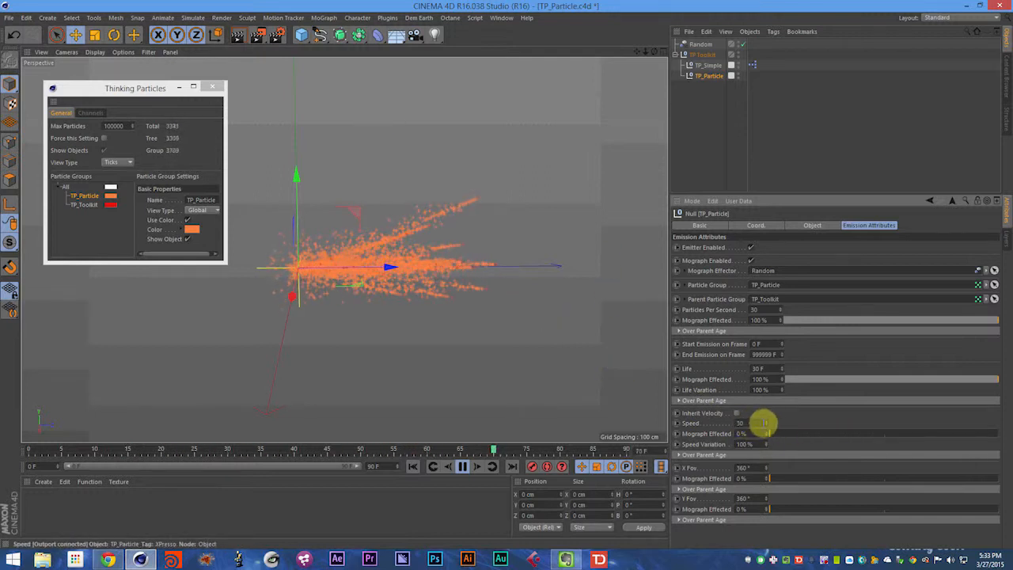
Save the scene, and set Mograph Effected for TP_Particle's Speed, X Fov and Y Fov to 100%.
key("ctrl+s")
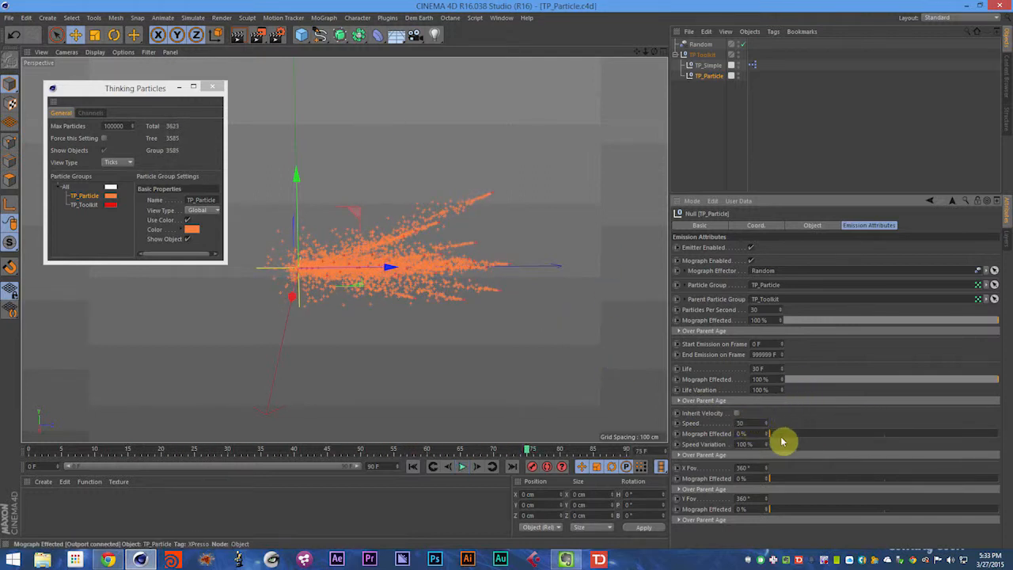
left_click_drag(782, 440, 1003, 434)
left_click_drag(833, 478, 1009, 467)
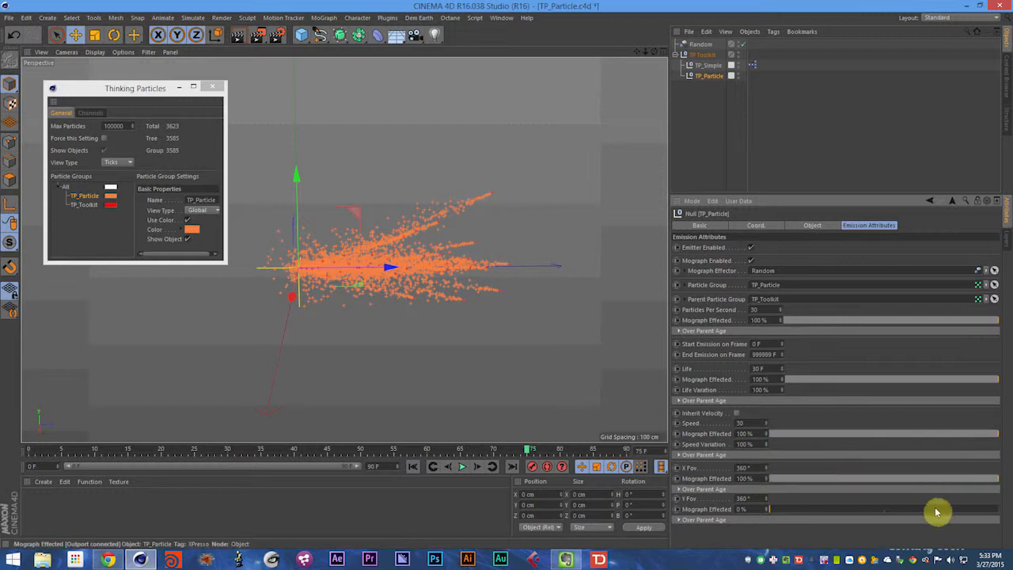
left_click_drag(937, 512, 993, 511)
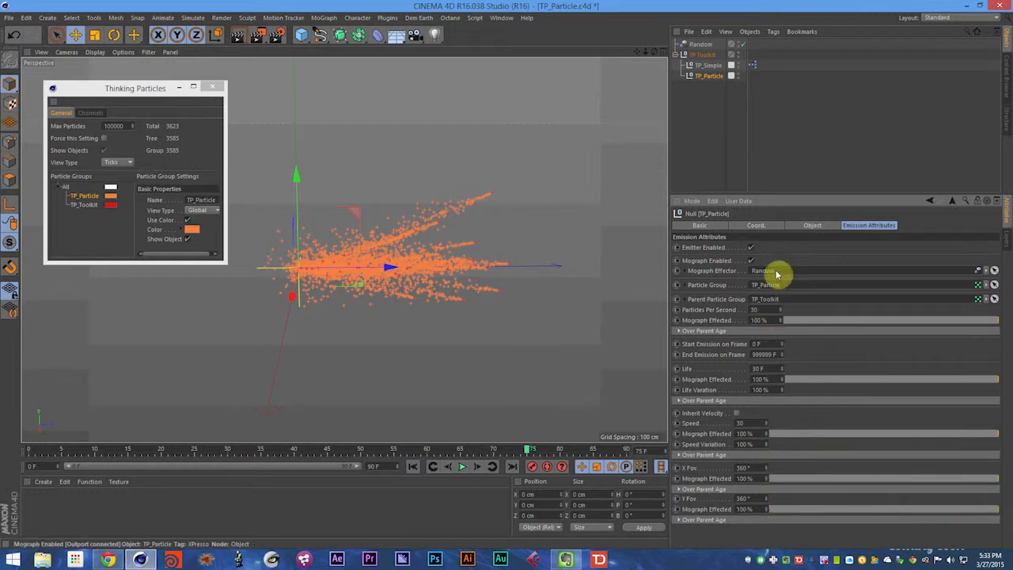
Save the scene, and replay the particle simulation from the first frame to watch the TP_Particle trails.
key("ctrl+s")
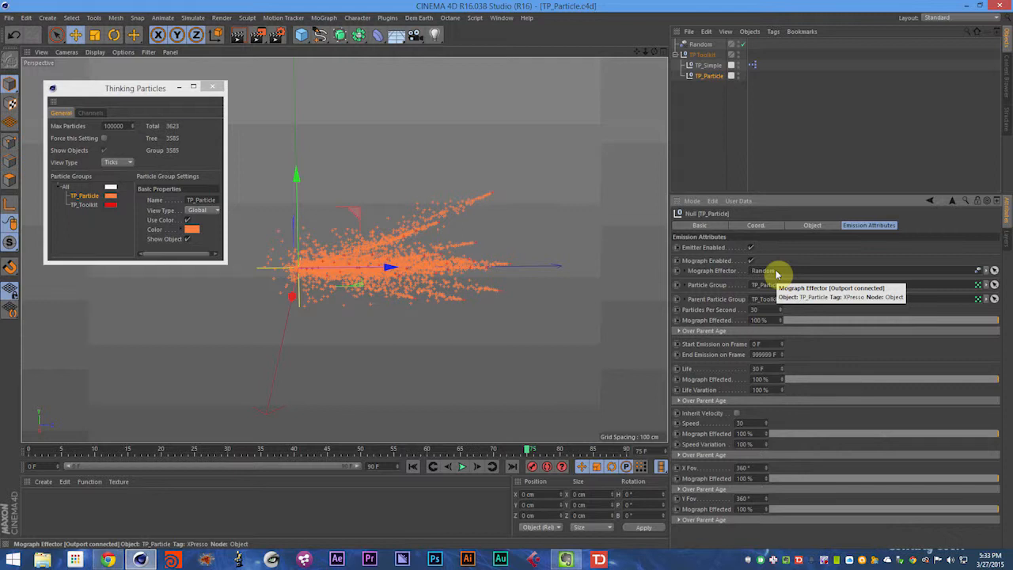
scroll(341, 255, "down", 2)
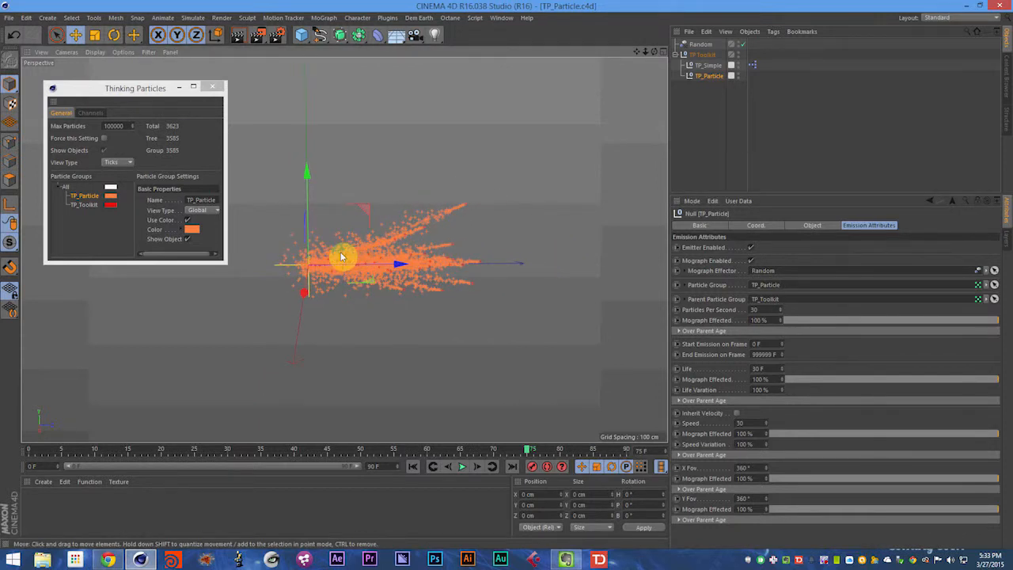
key("F8")
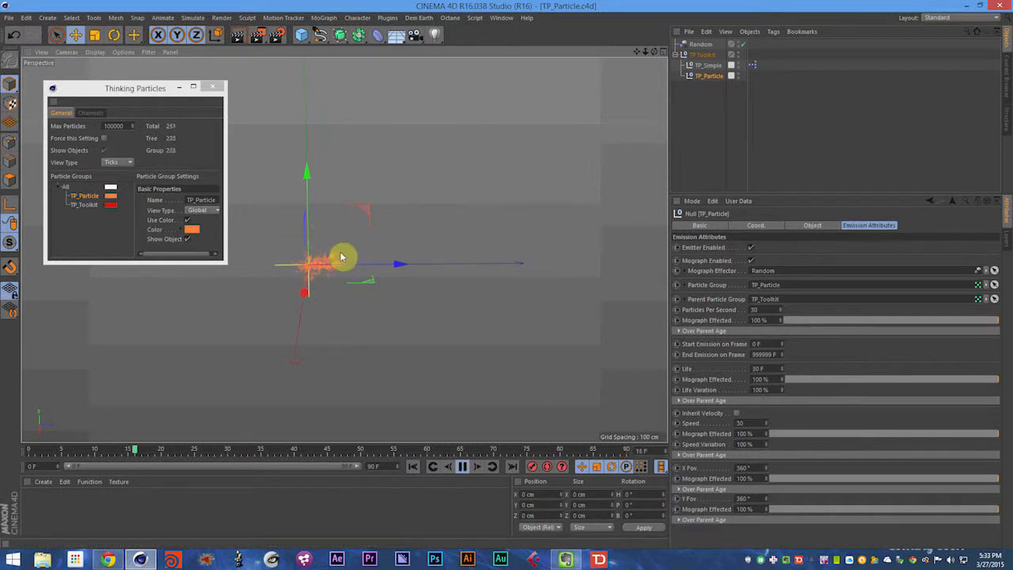
key("F8")
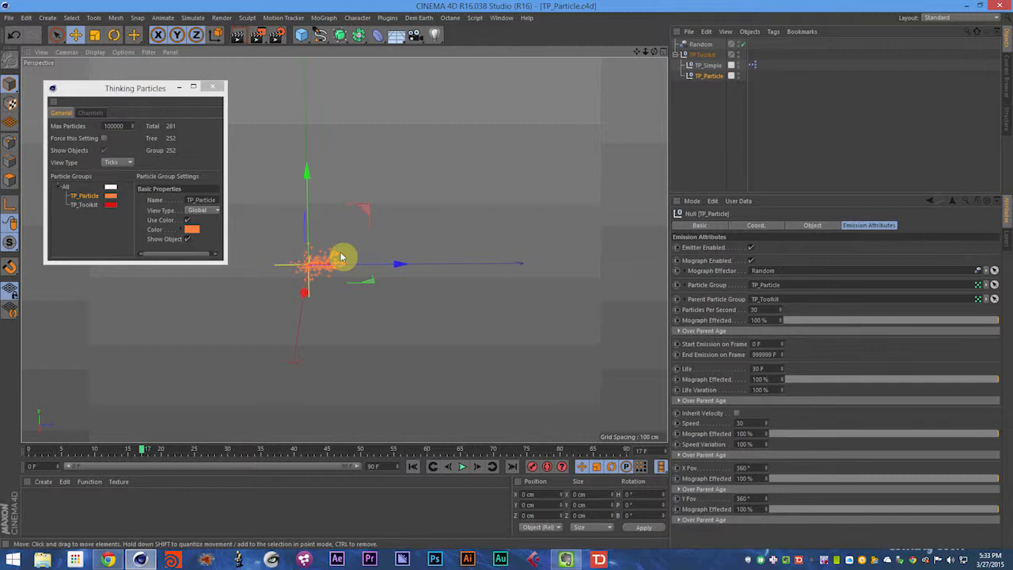
key("shift+f")
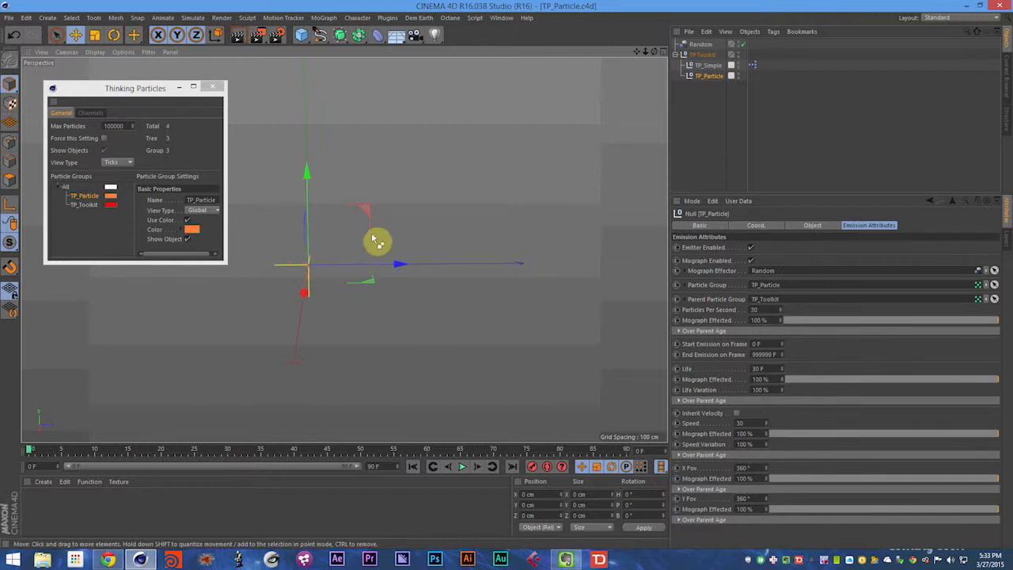
key("F8")
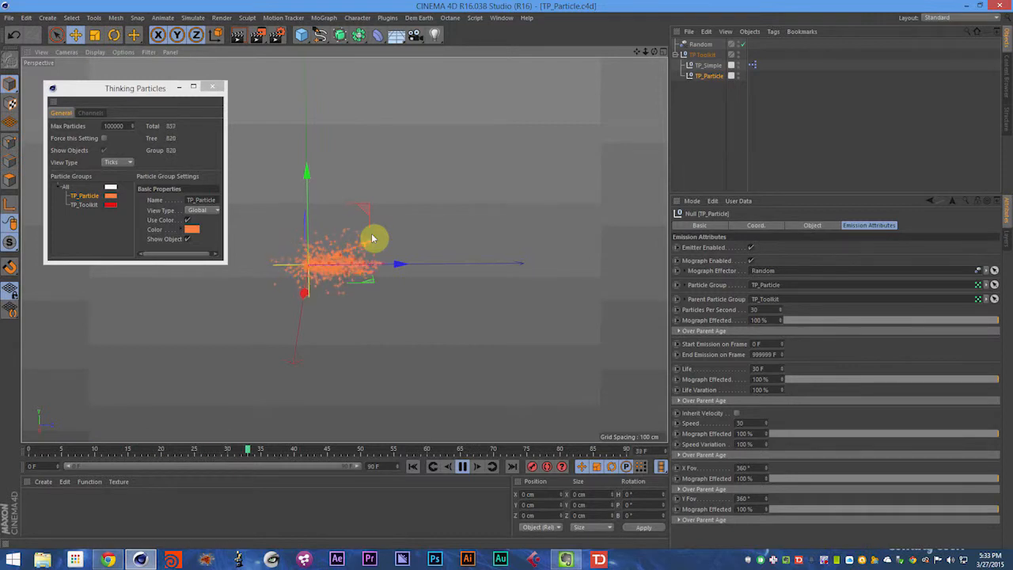
key("F8")
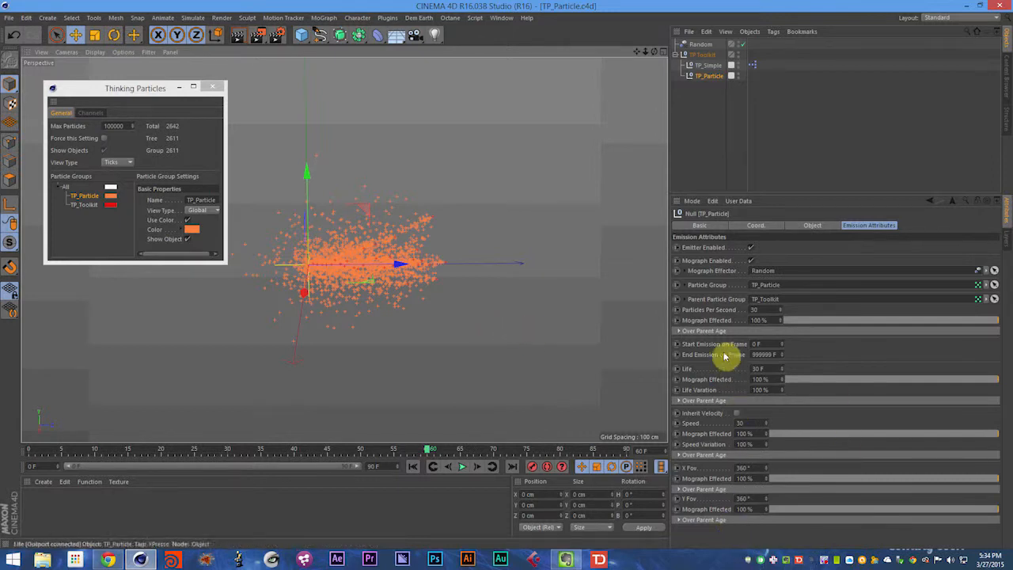
Lower the start of TP_Particle's Over Parent Age curve for Particles Per Second to 0, and play the simulation.
left_click(709, 331)
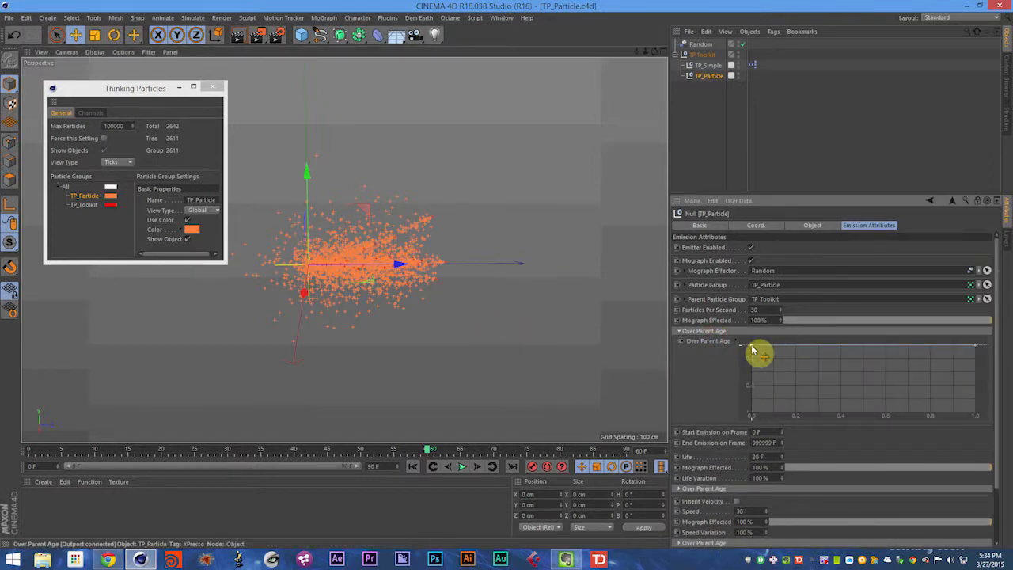
left_click_drag(752, 349, 735, 437)
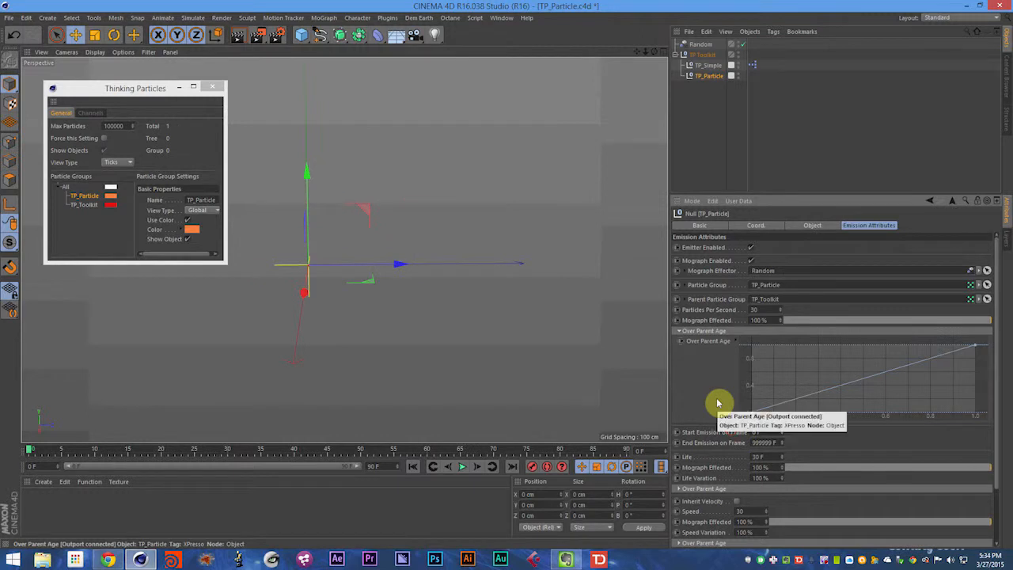
key("F8")
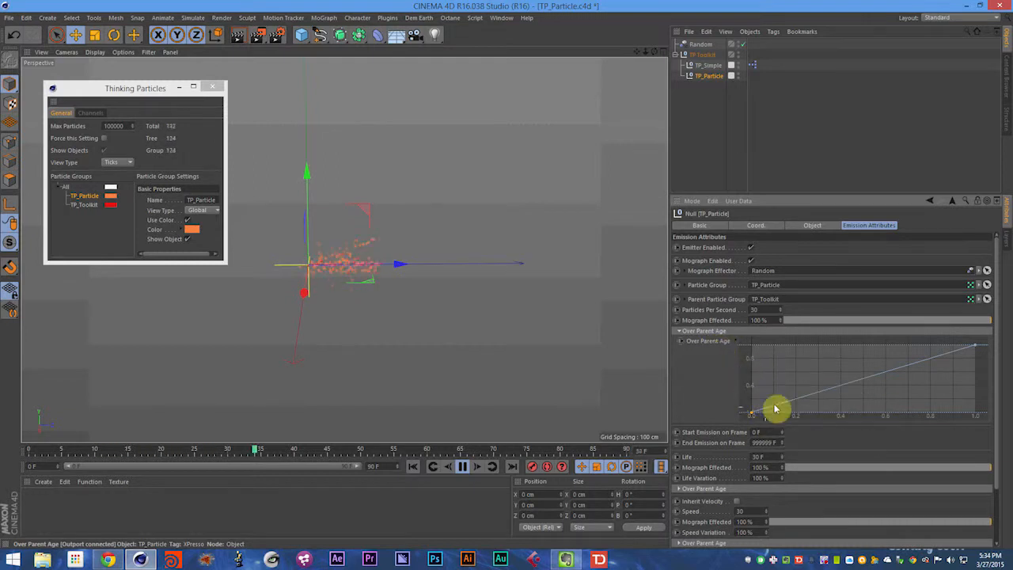
key("F8")
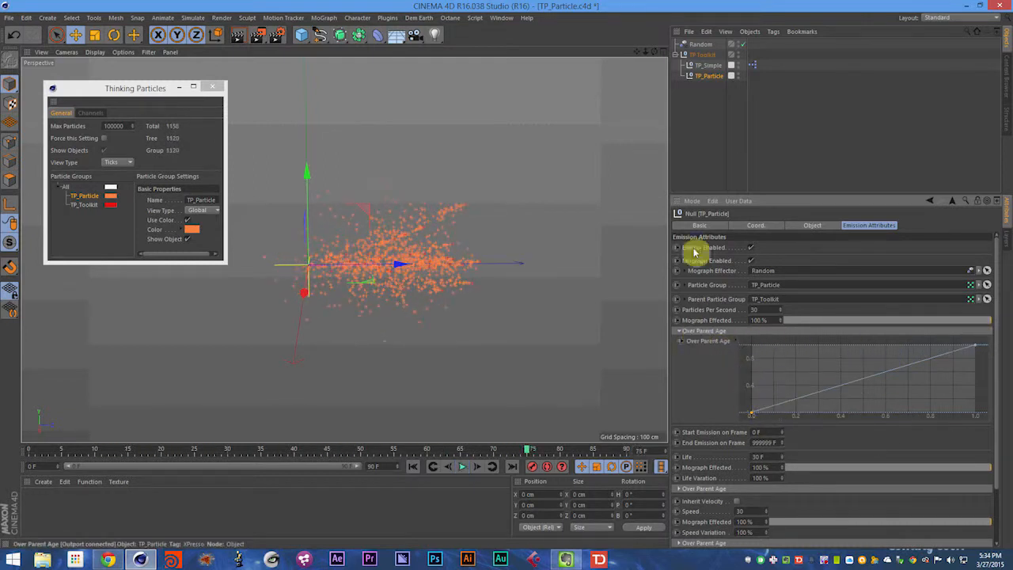
Disable the TP_Particle emitter and rewind the animation to the first frame.
left_click(708, 67)
left_click(708, 76)
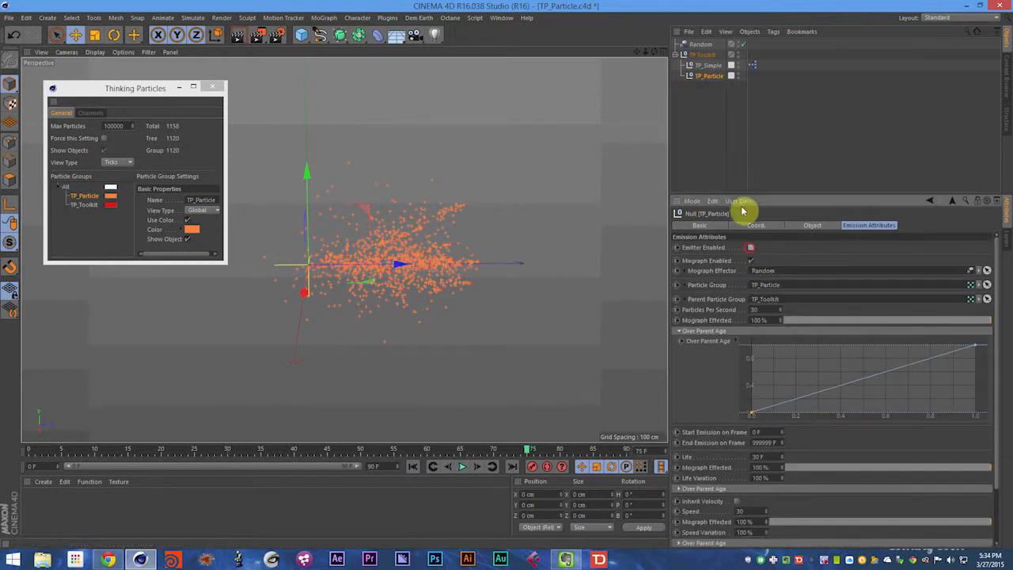
key("shift+f")
Set TP_Simple's Life to 30 F and its Speed to 200 while the simulation plays.
left_click(708, 65)
key("F8")
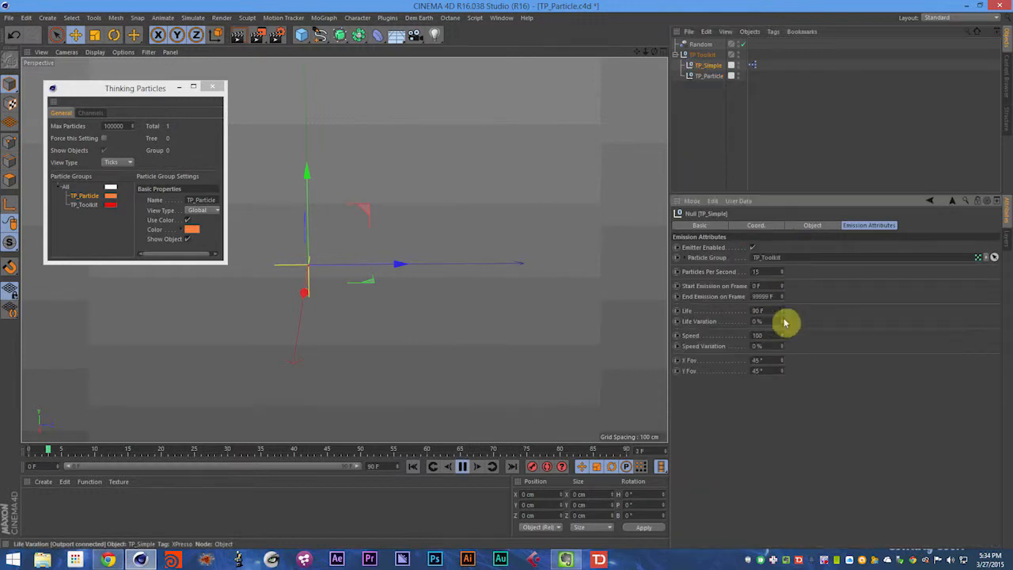
double_click(767, 308)
type("30")
key("Return")
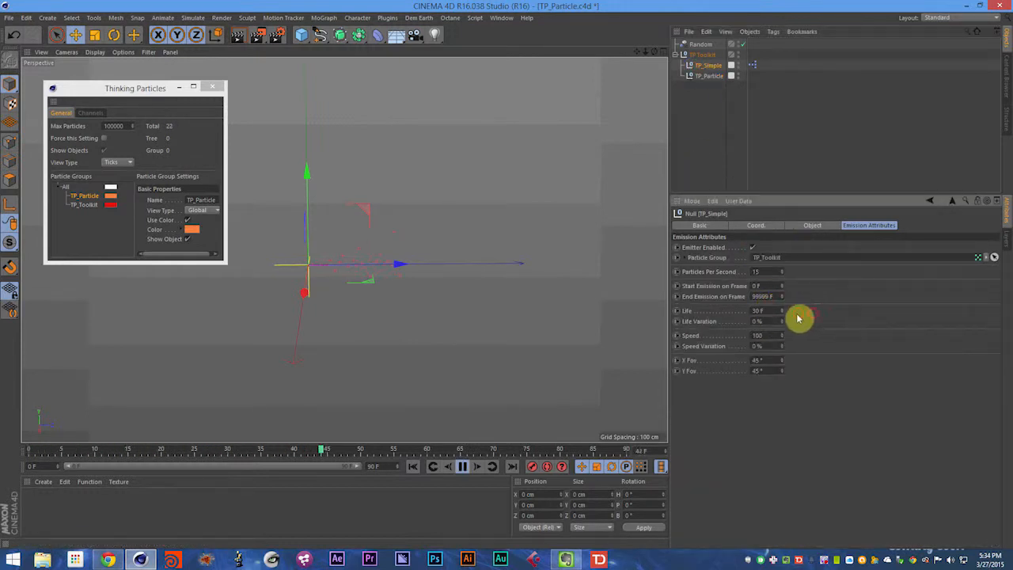
double_click(757, 335)
type("200")
key("Return")
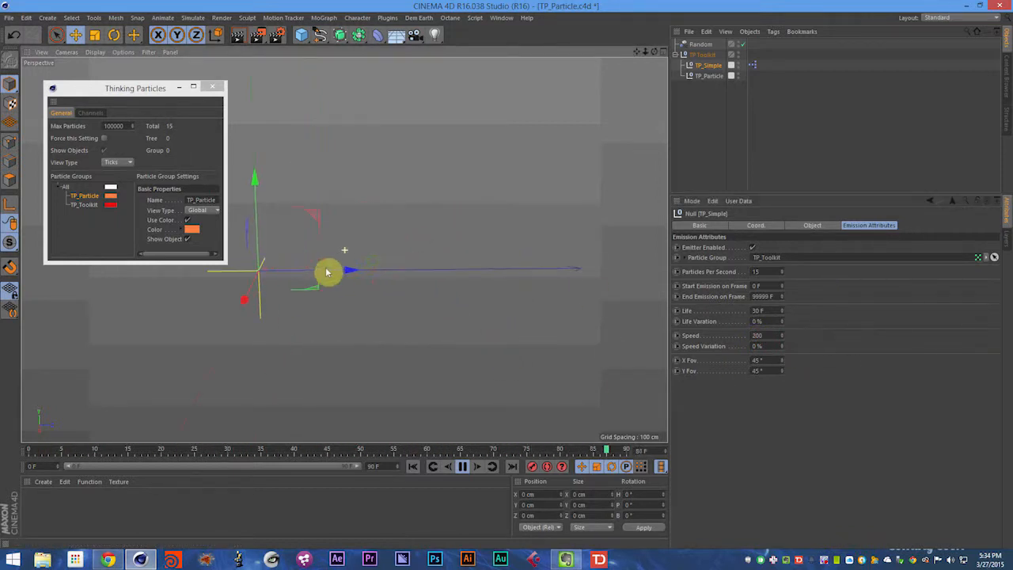
Re-enable the TP_Particle emitter and set its Particles Per Second to 300.
left_click(712, 76)
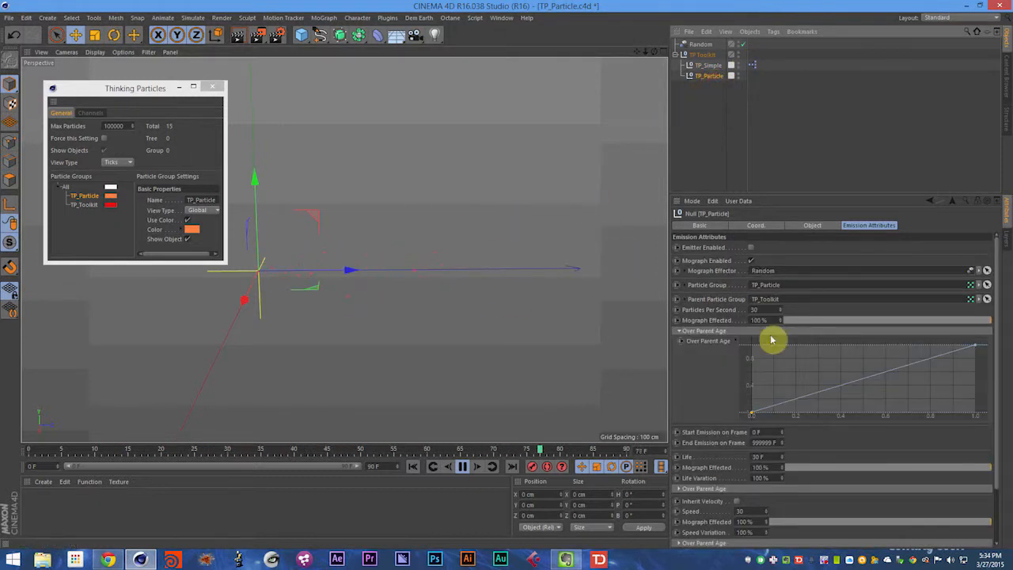
left_click(753, 416)
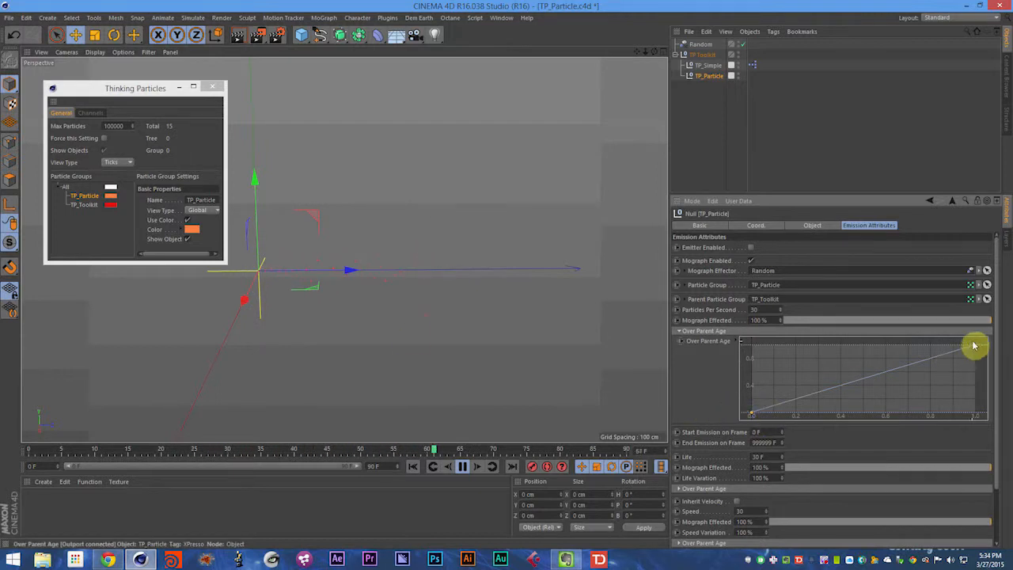
left_click(976, 347)
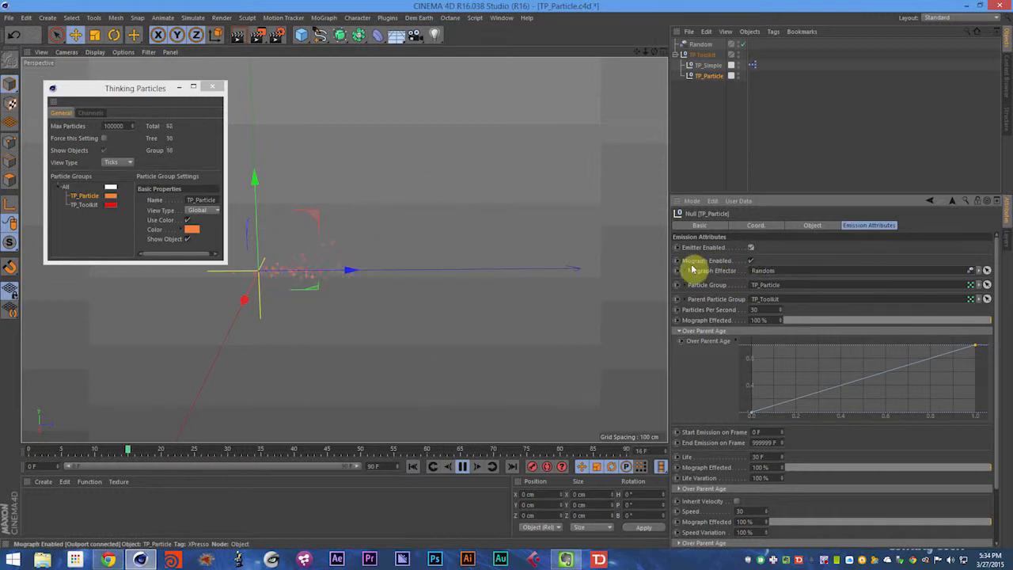
left_click(760, 309)
type("0")
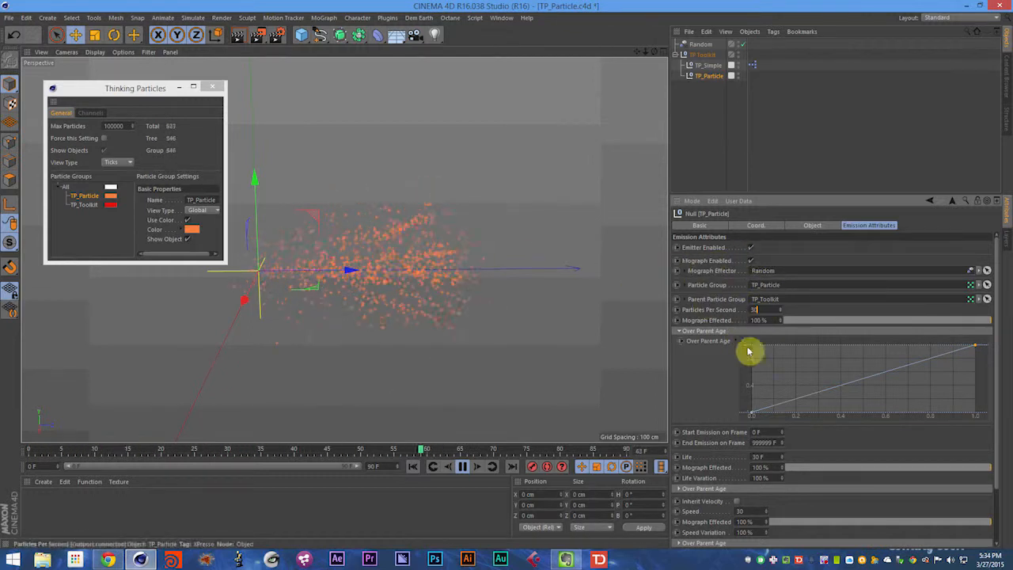
left_click(707, 331)
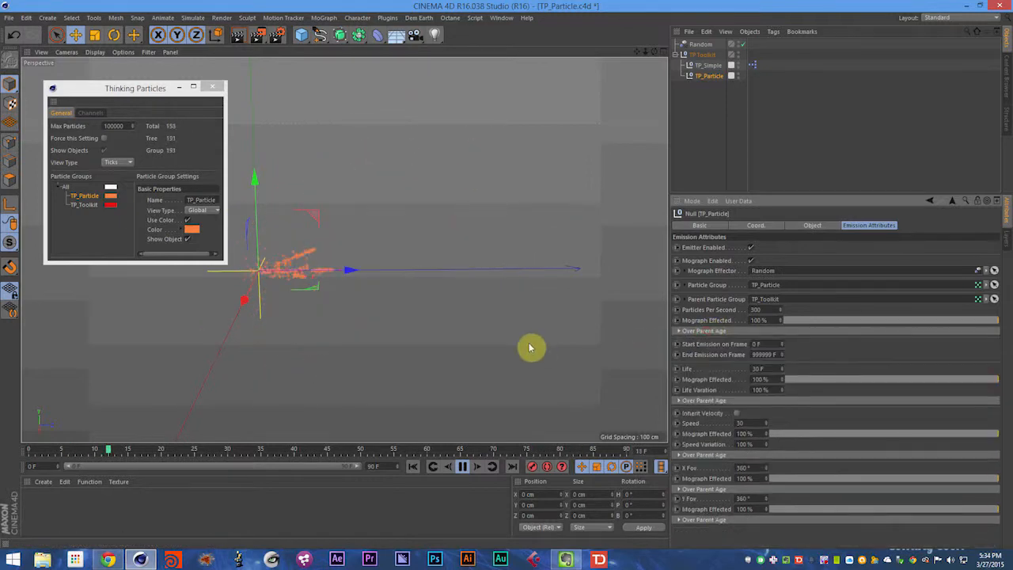
Apply Ease Ease to the Over Parent Age curve for Particles Per Second, and lengthen its start tangent into an S-shape.
left_click(721, 330)
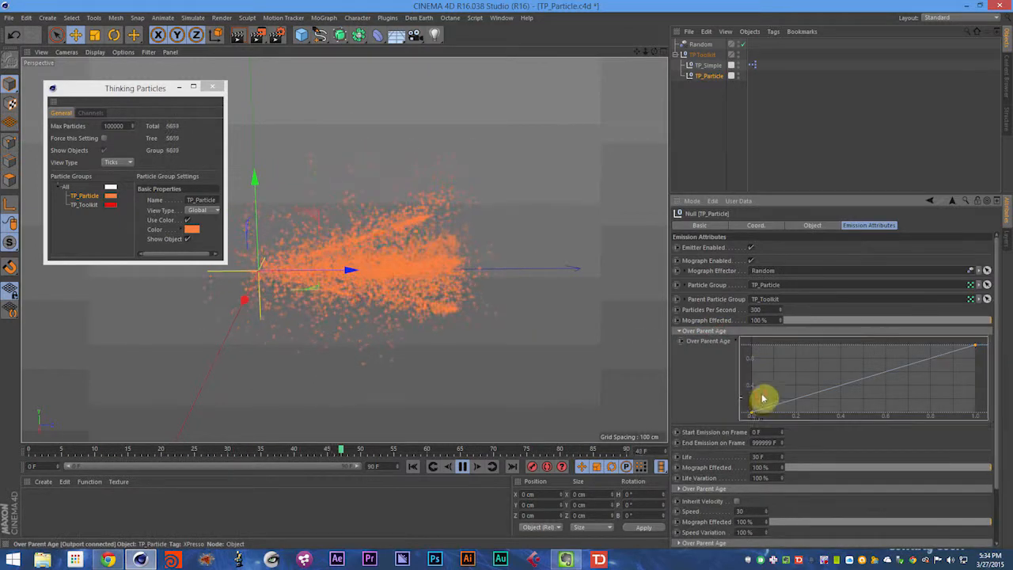
right_click(767, 398)
mouse_move(785, 481)
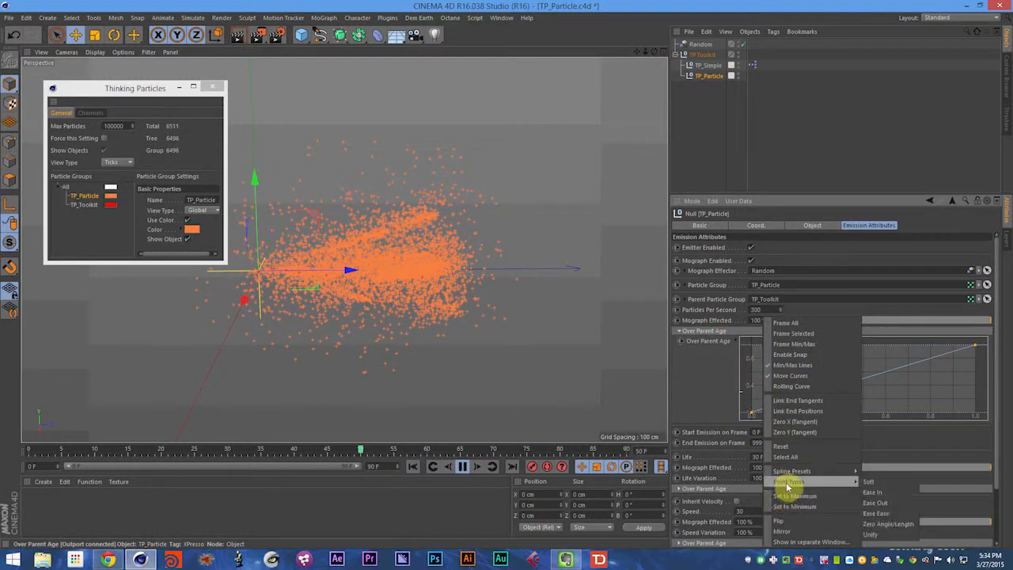
left_click(900, 515)
left_click_drag(781, 414, 855, 417)
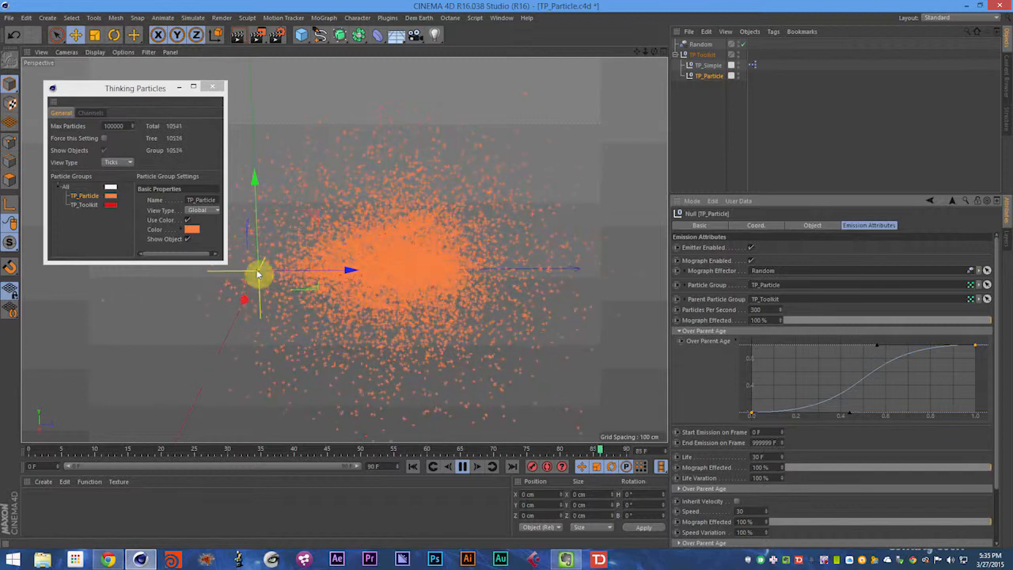
left_click(710, 331)
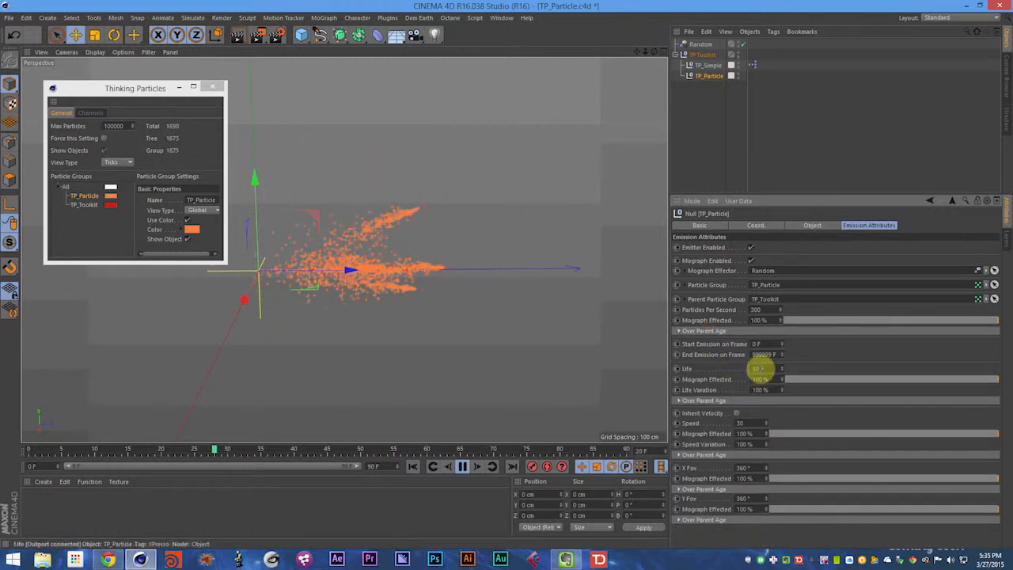
Set TP_Particle's Speed to 5 with 0% Mograph Effected, and disable Mograph on the emitter.
double_click(742, 423)
type("5")
left_click(794, 421)
left_click_drag(778, 433, 742, 435)
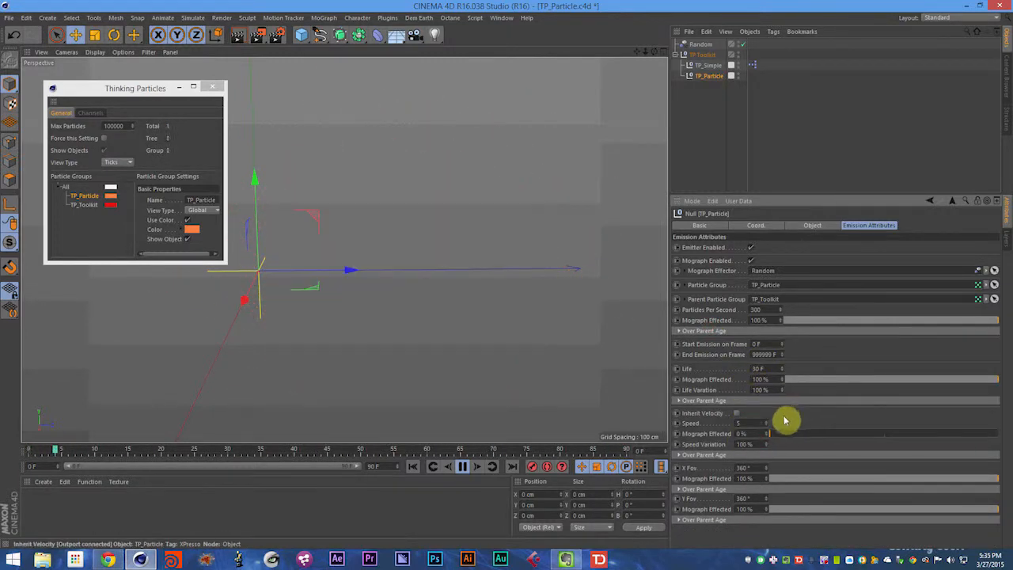
left_click(750, 260)
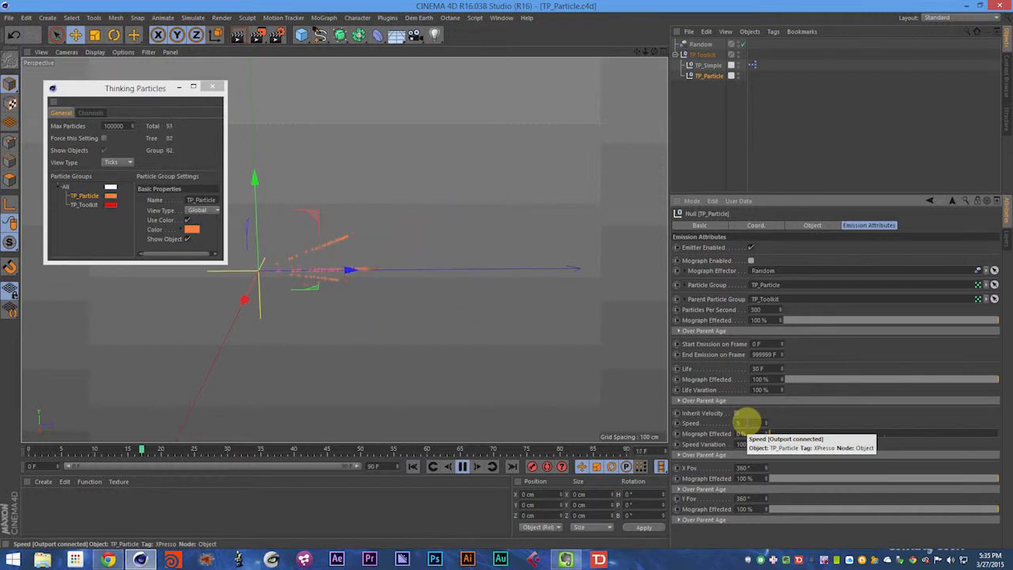
left_click(750, 261)
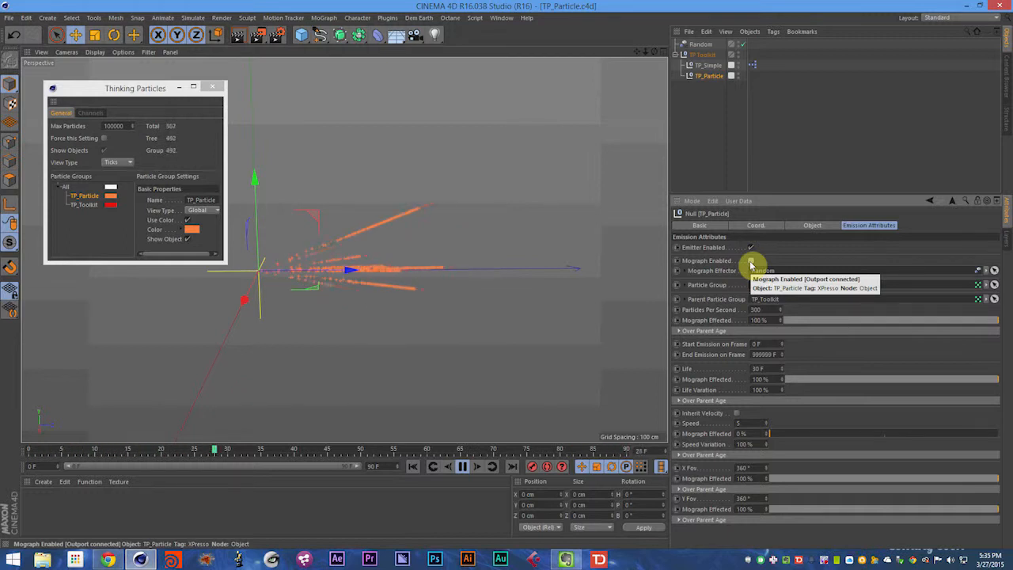
Examine the Over Parent Age curves for TP_Particle's Life and Speed.
left_click(717, 400)
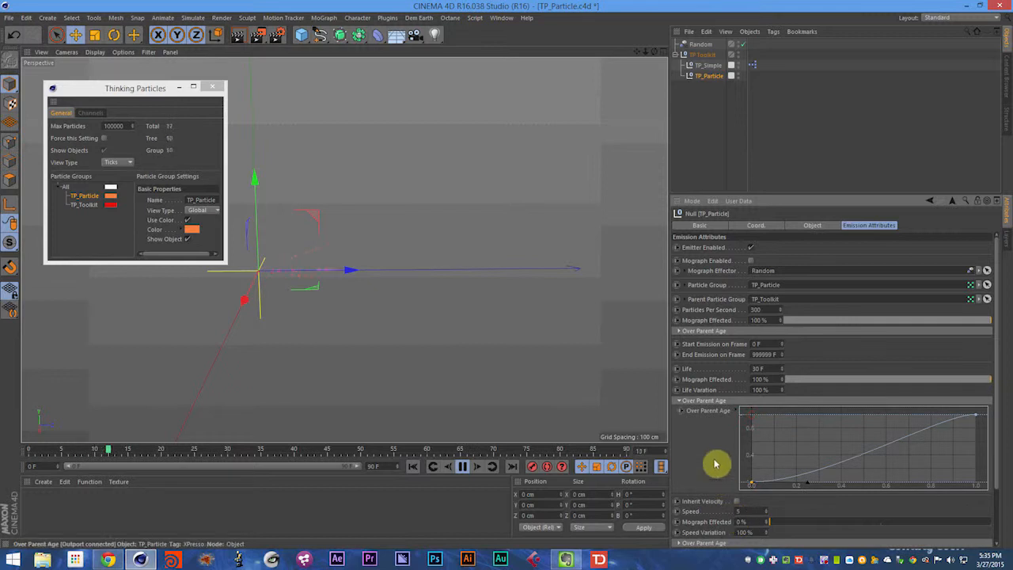
left_click(713, 401)
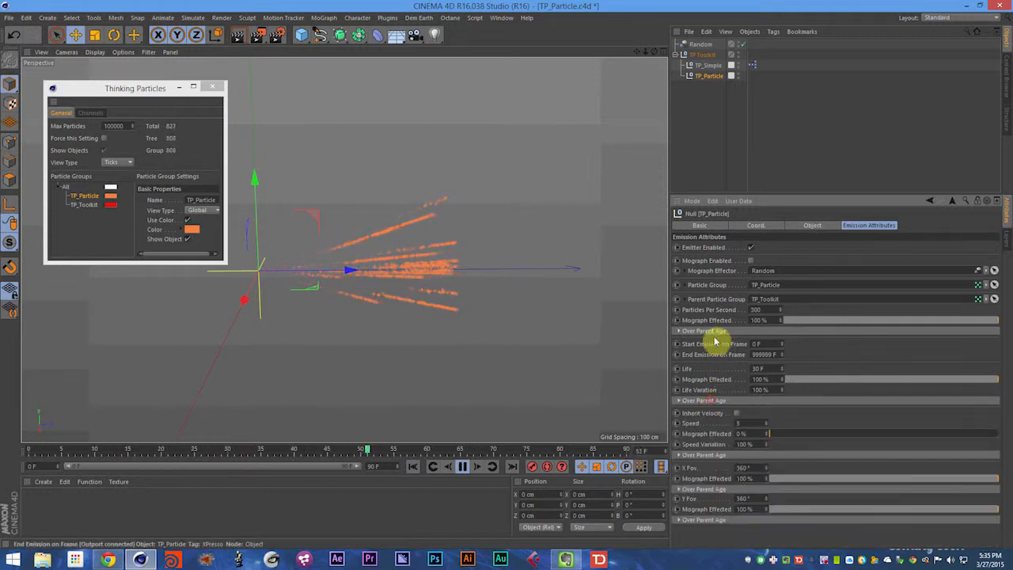
left_click(716, 456)
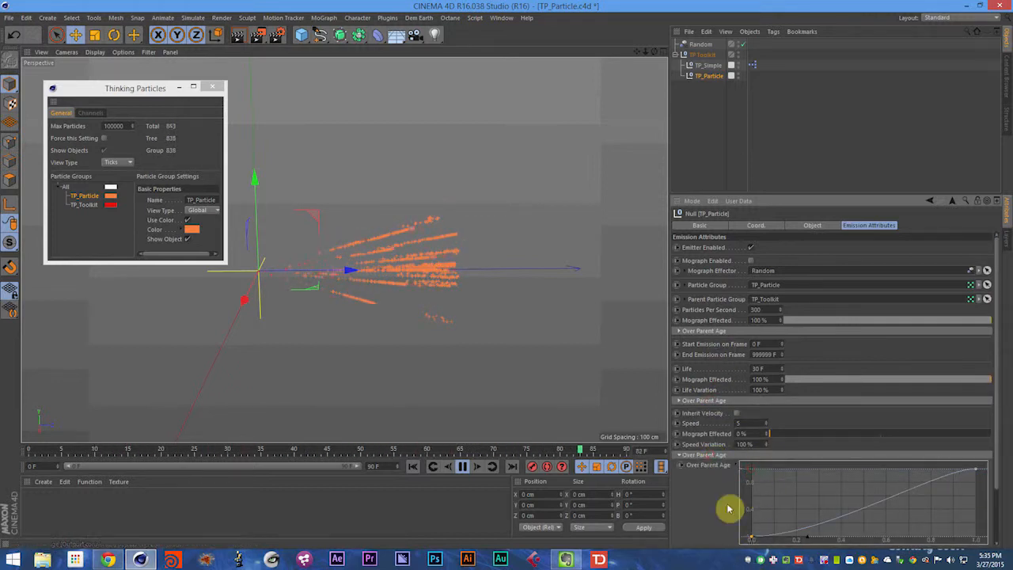
left_click(715, 456)
Raise TP_Particle's Speed first to 55 and then to 75 while the simulation plays.
left_click_drag(737, 424, 788, 421)
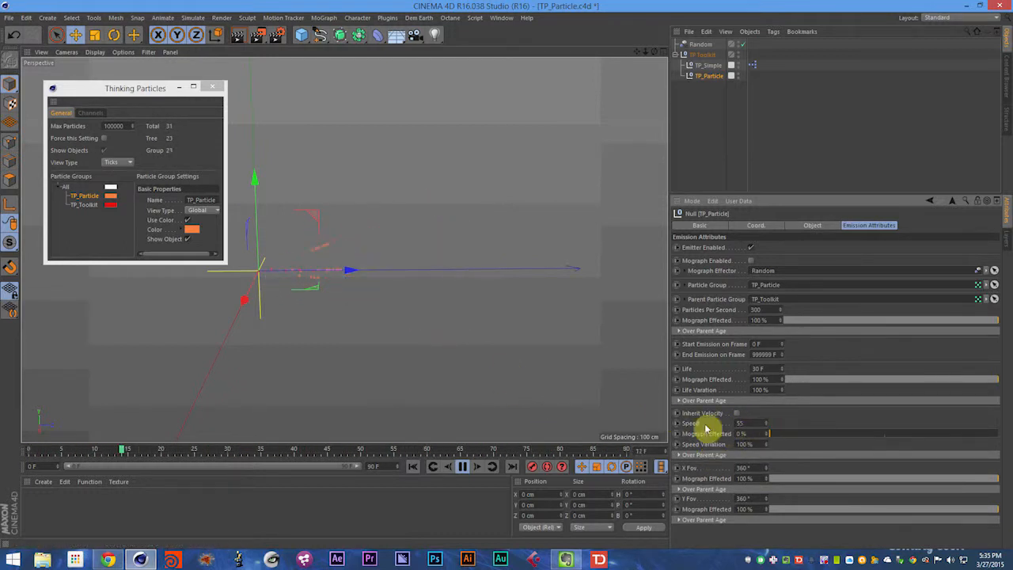
left_click(720, 456)
left_click(720, 456)
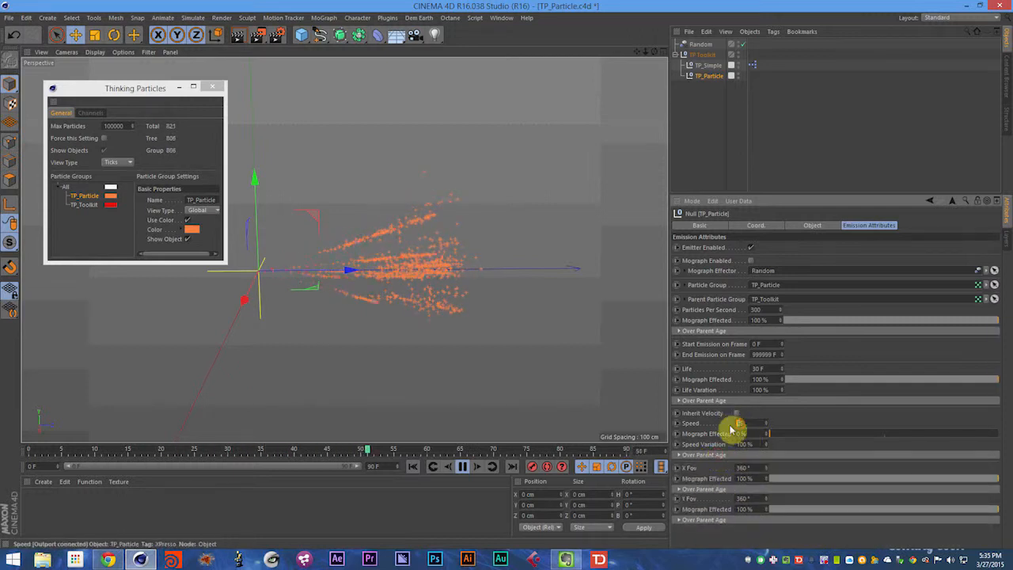
left_click_drag(733, 425, 826, 416)
Flip the Over Parent Age curve for TP_Particle's Speed so it falls with age, and set Speed to 750.
left_click(749, 456)
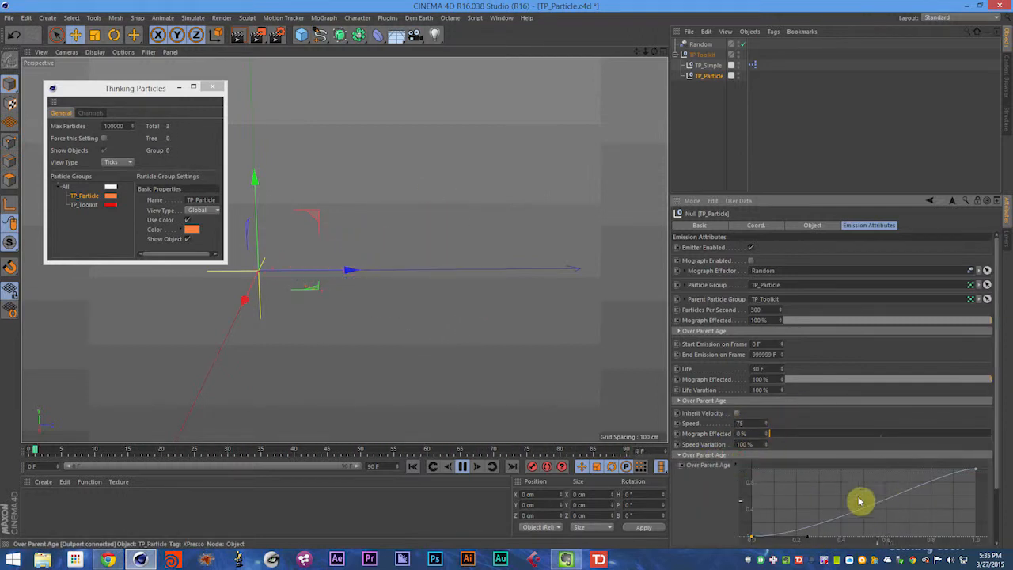
right_click(851, 499)
left_click(854, 521)
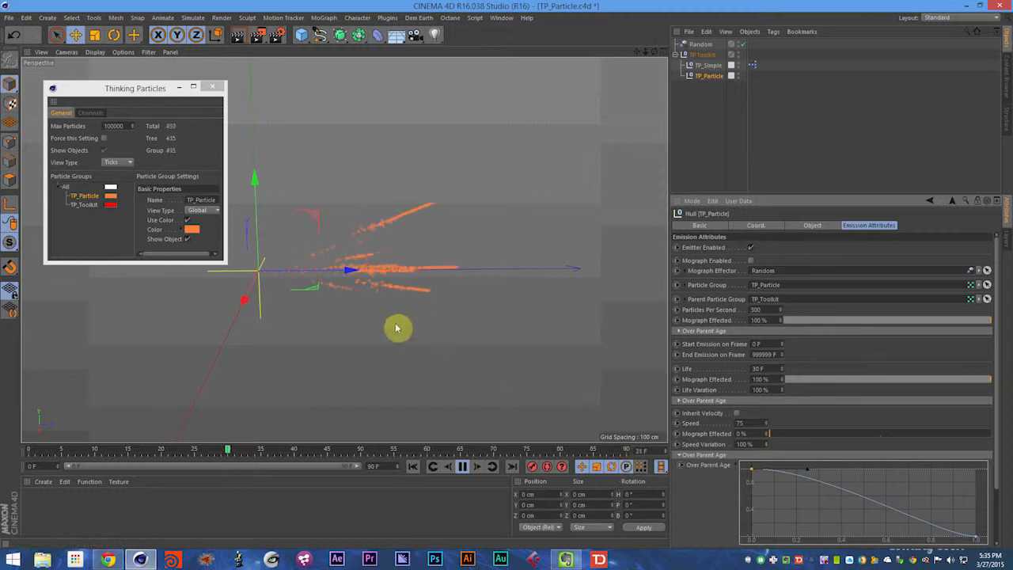
left_click(756, 422)
type("0")
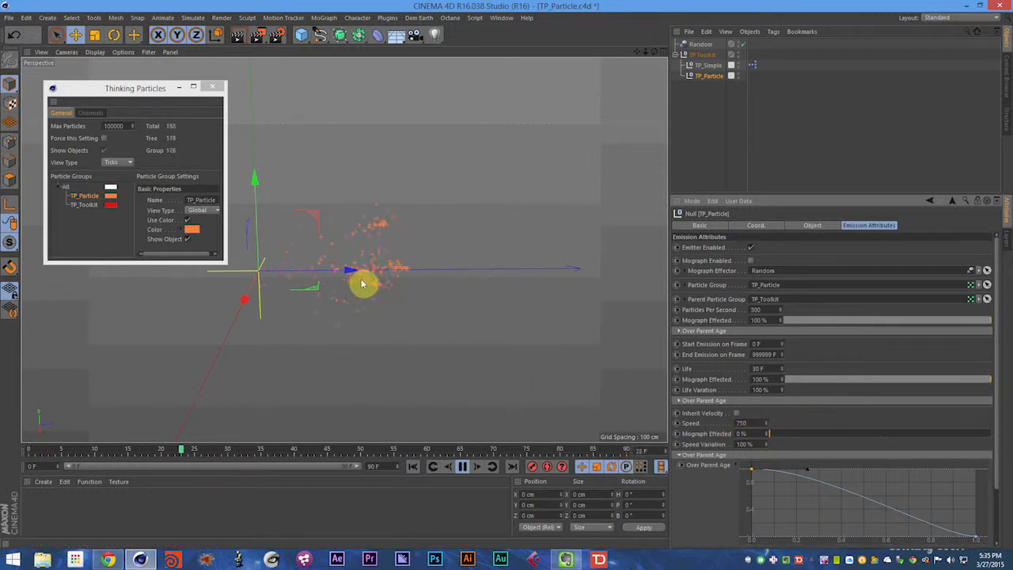
Set TP_Particle's Speed to 250 and collapse its Over Parent Age curve.
double_click(738, 431)
type("250")
key("Return")
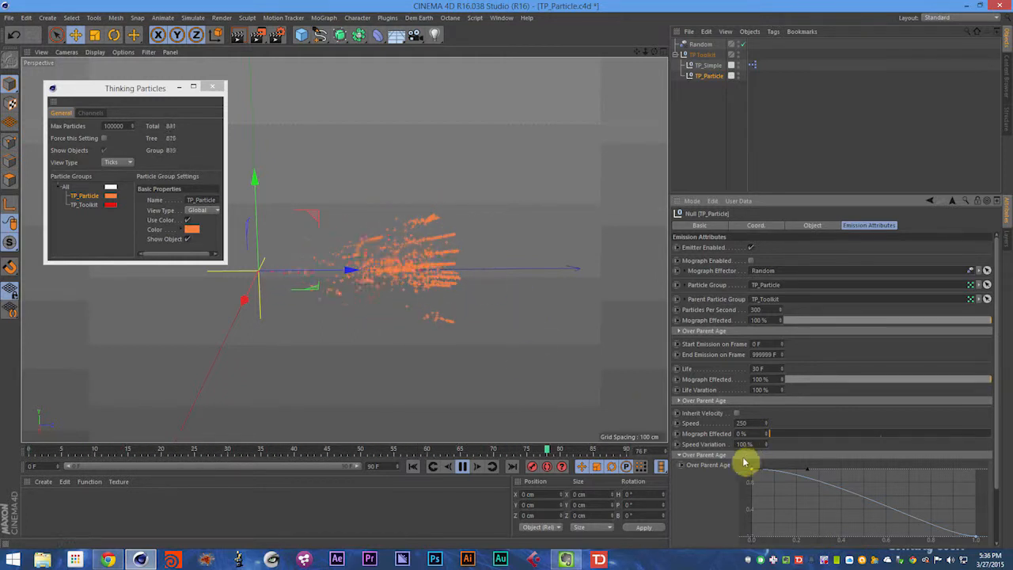
left_click(823, 456)
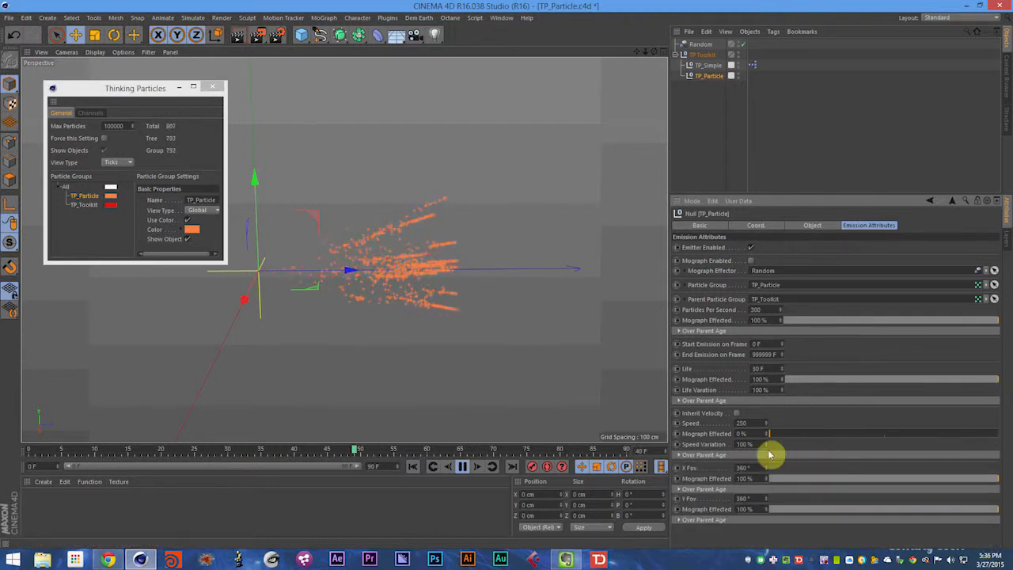
Reshape the Over Parent Age curves for TP_Particle's X Fov and Y Fov to fall from 1 to 0 with age, and return to frame 0.
left_click(707, 489)
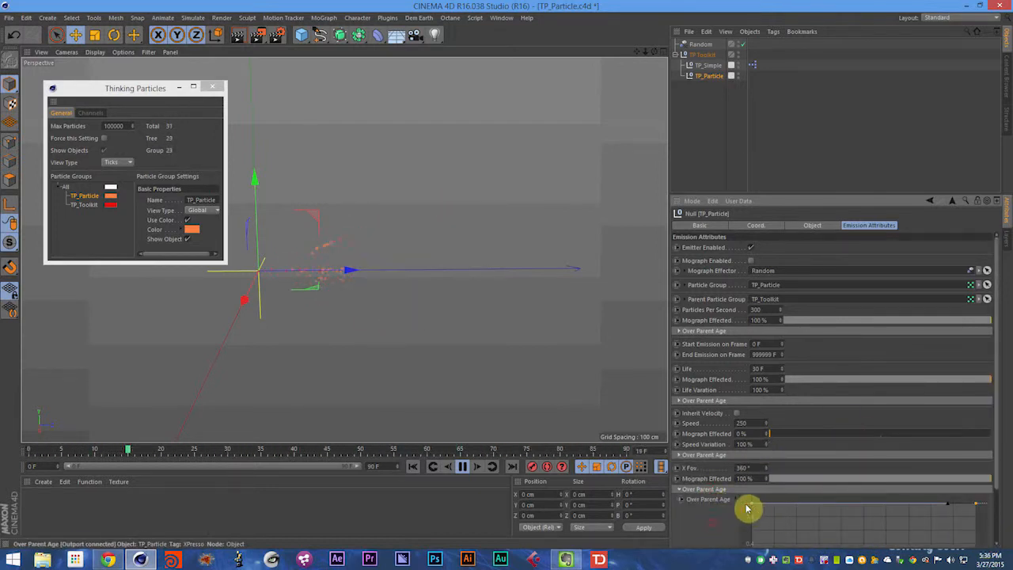
scroll(701, 493, "down", 2)
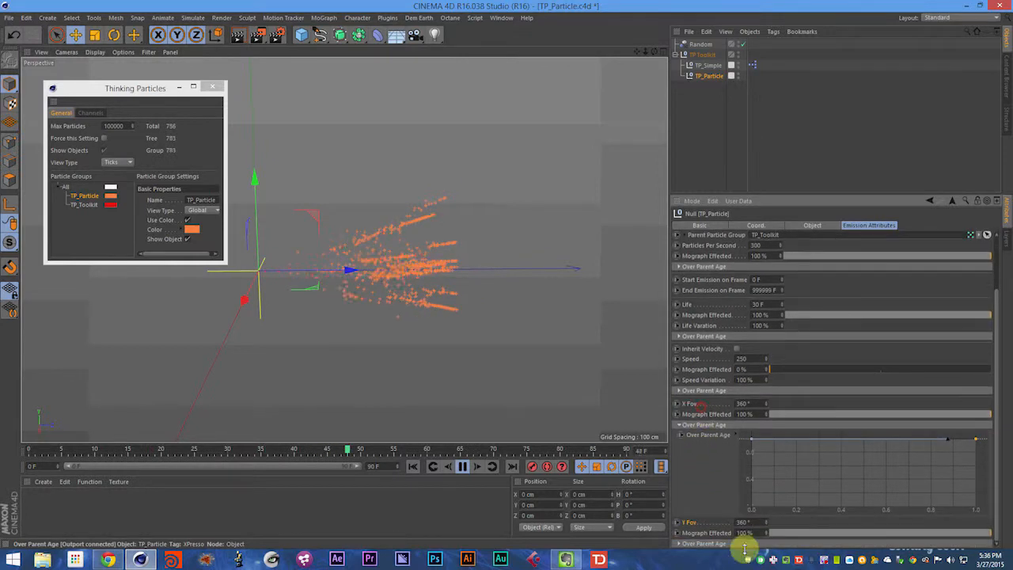
left_click(742, 545)
left_click_drag(708, 493, 707, 402)
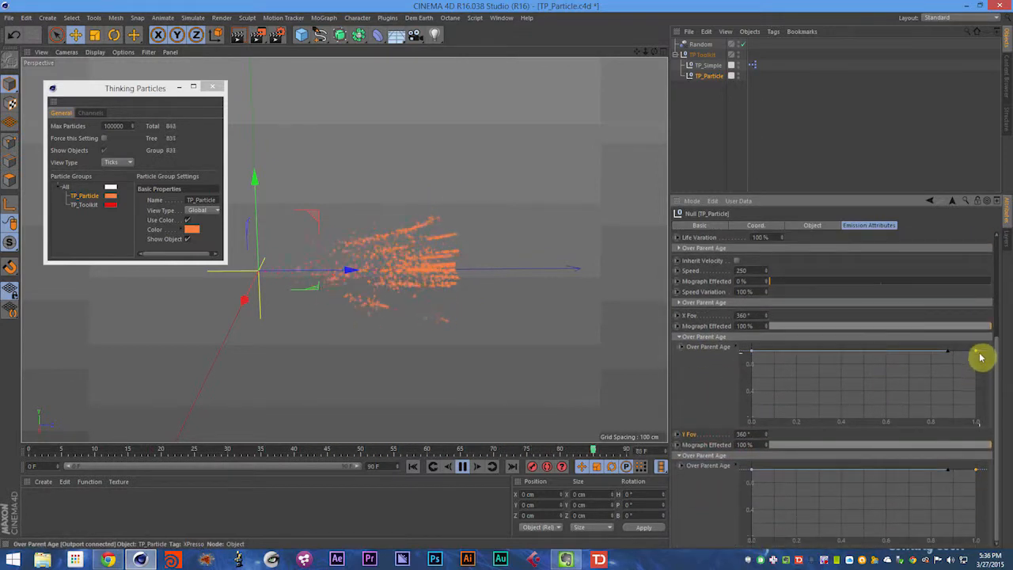
left_click_drag(976, 351, 977, 418)
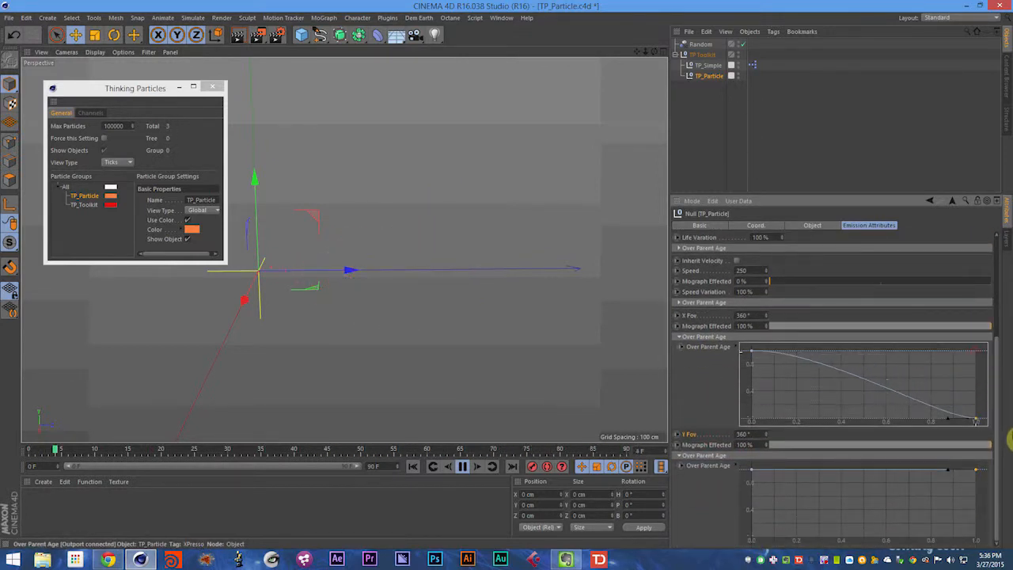
left_click_drag(976, 474, 977, 540)
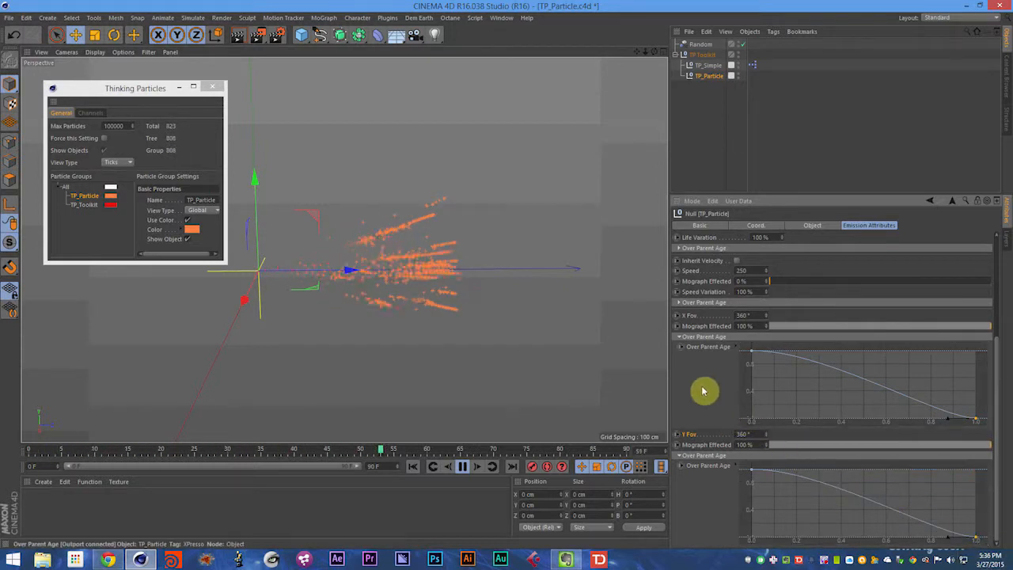
key("shift+f")
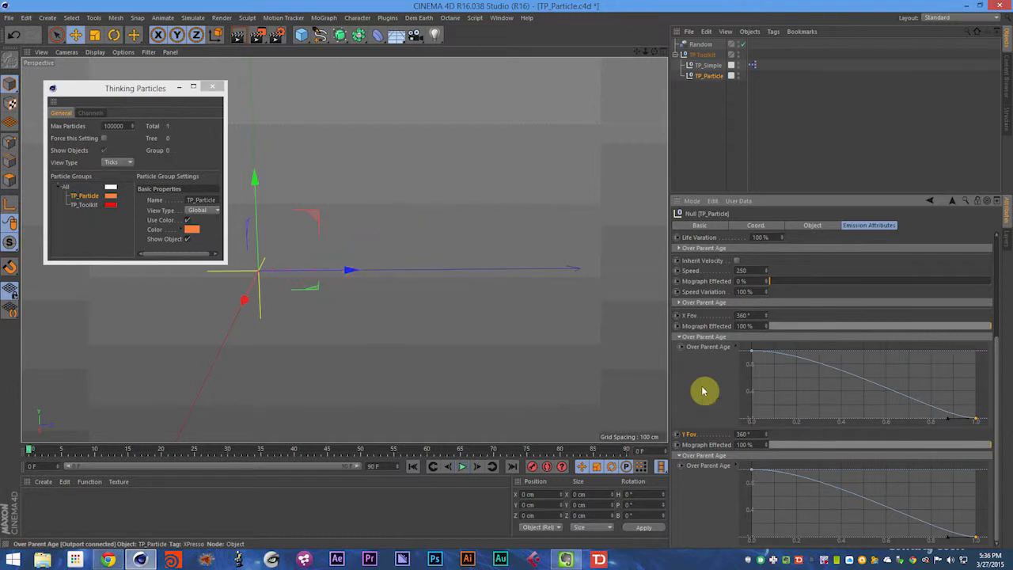
left_click(707, 337)
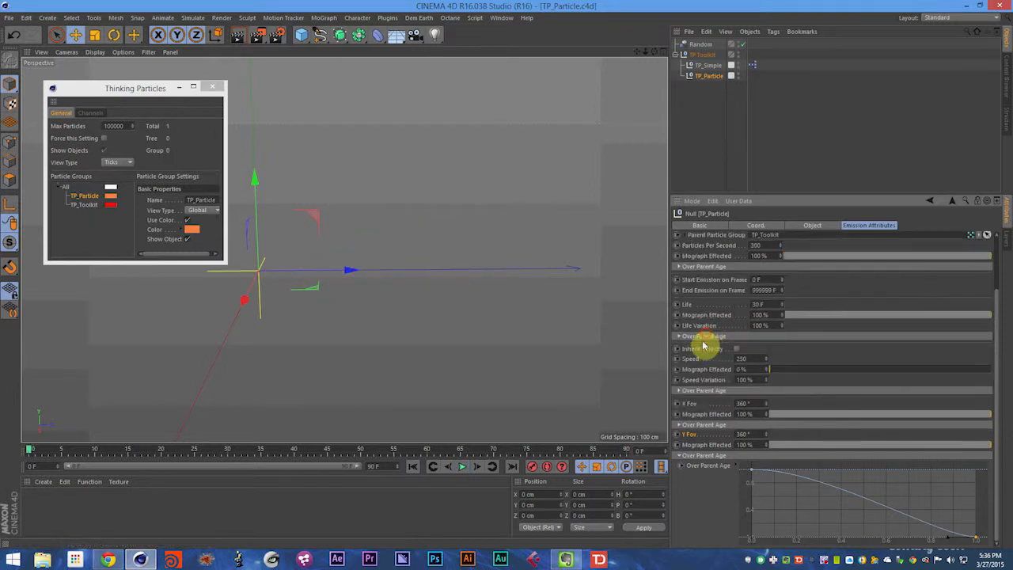
left_click(706, 456)
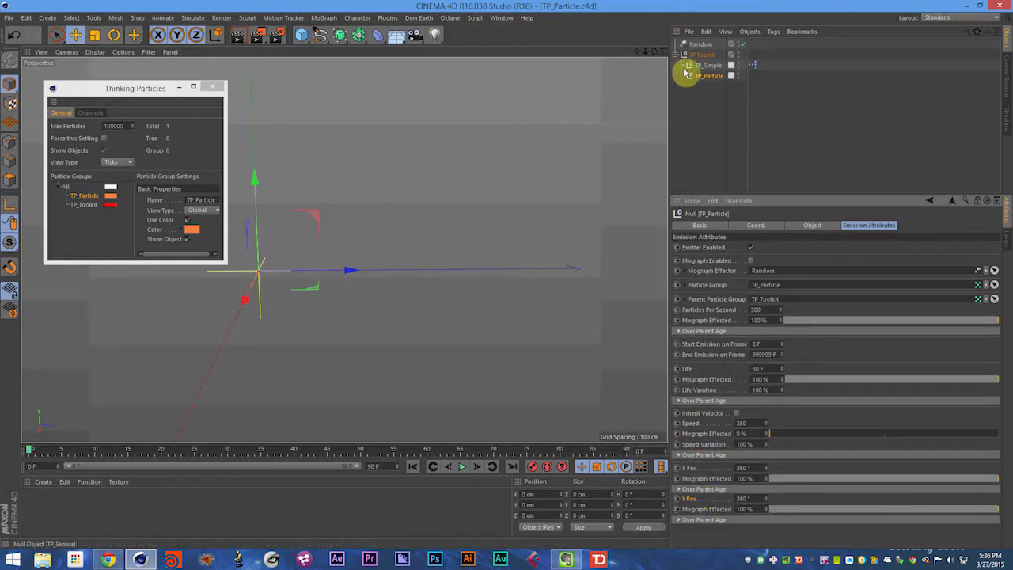
Examine the TP_Toolkit particle group and the Over Parent Age curve for TP_Particle's Particles Per Second.
left_click(81, 205)
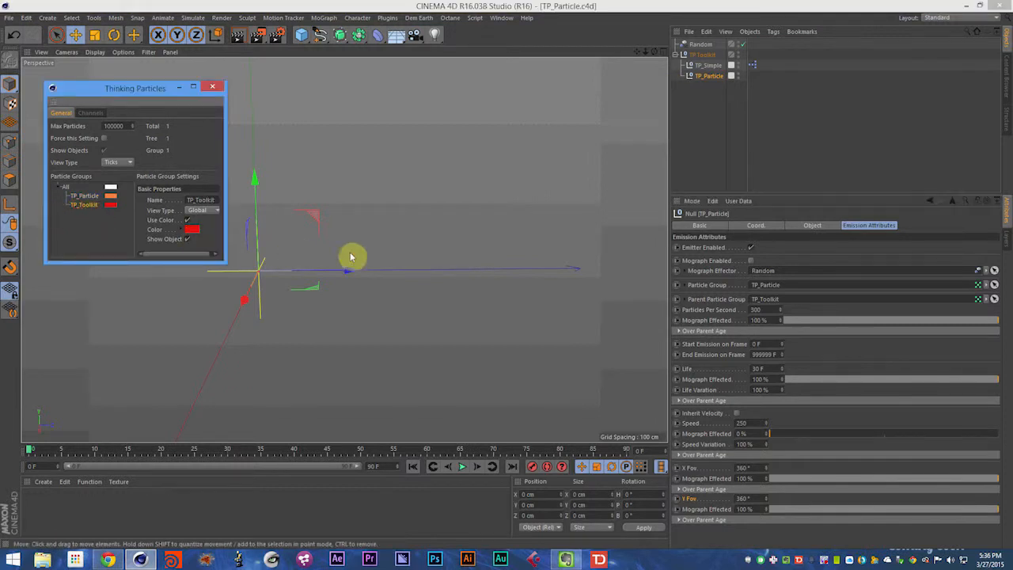
left_click(740, 331)
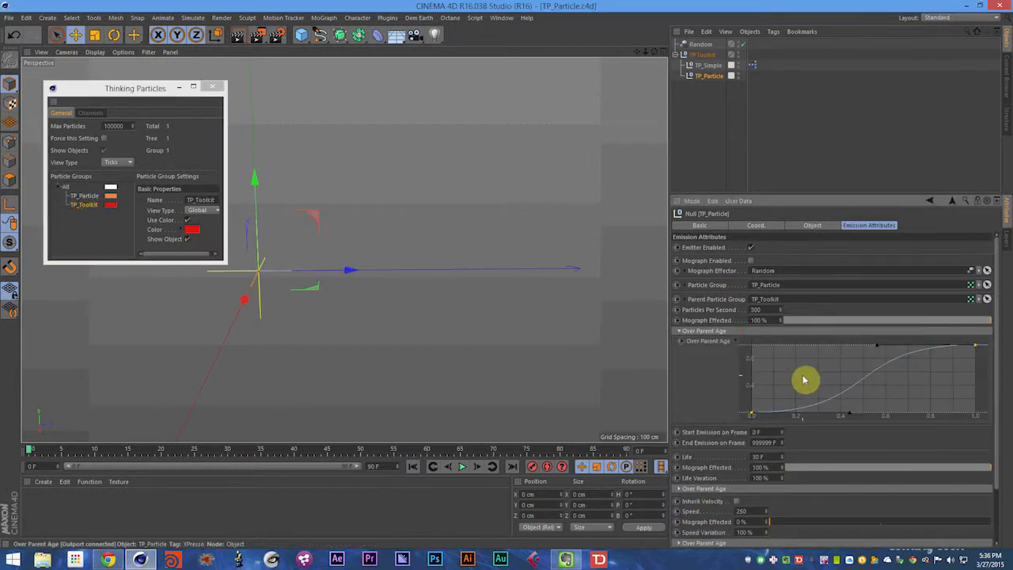
left_click(747, 330)
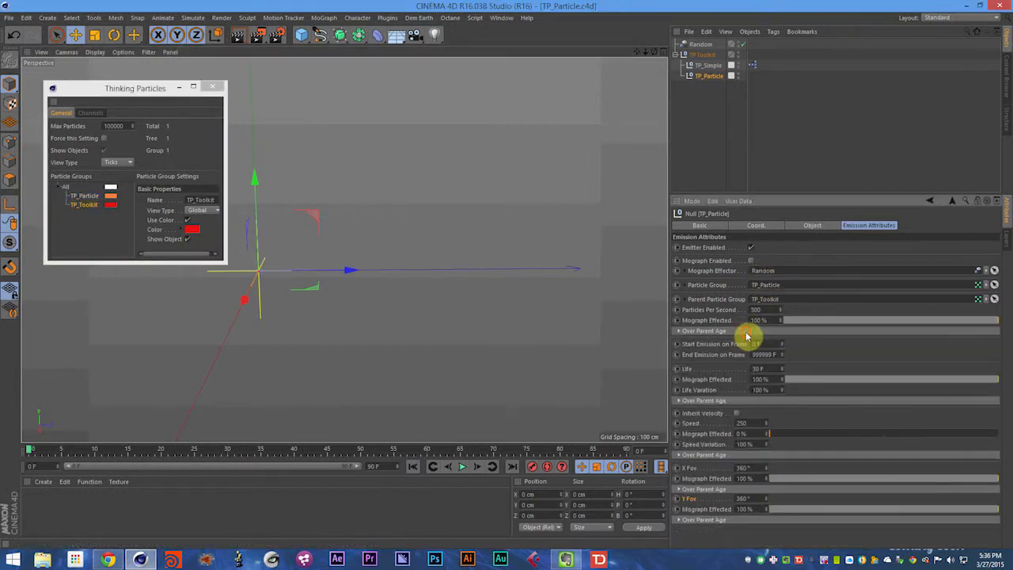
type("300")
left_click(820, 343)
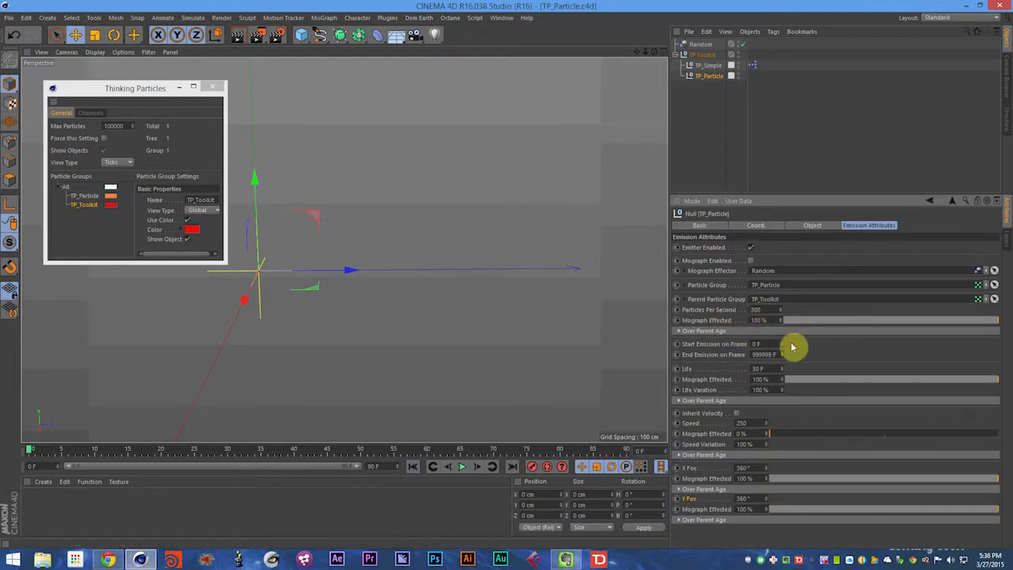
left_click(764, 332)
left_click(722, 333)
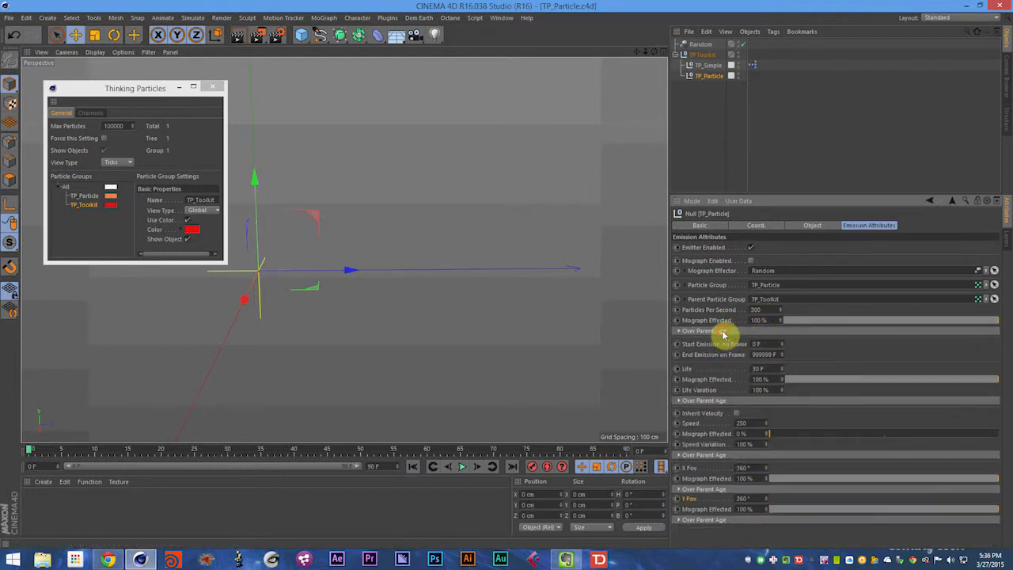
Play the simulation while switching TP_Particle's emitter off and on again, and Mograph on and off again.
key("F8")
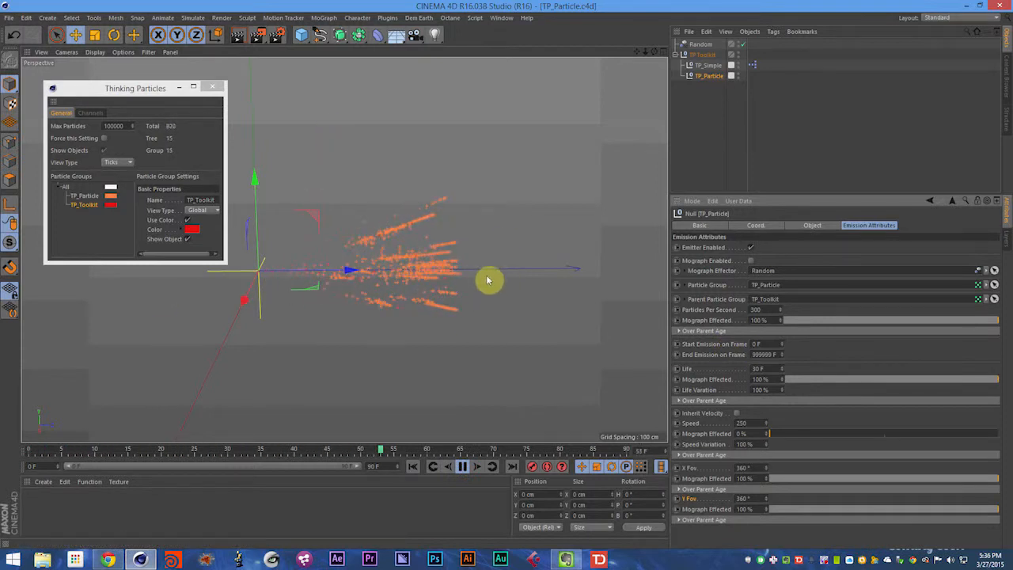
key("F8")
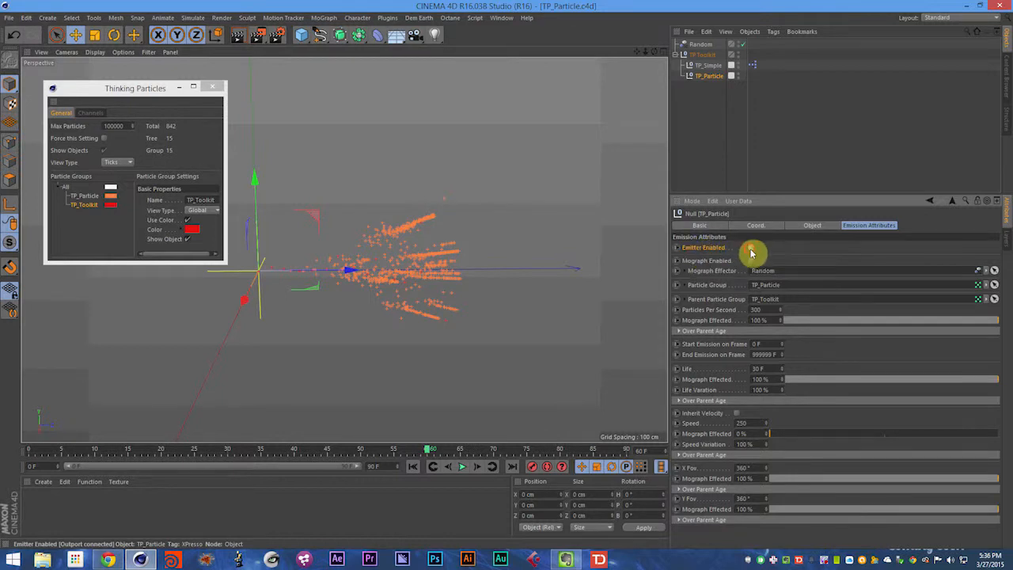
key("F8")
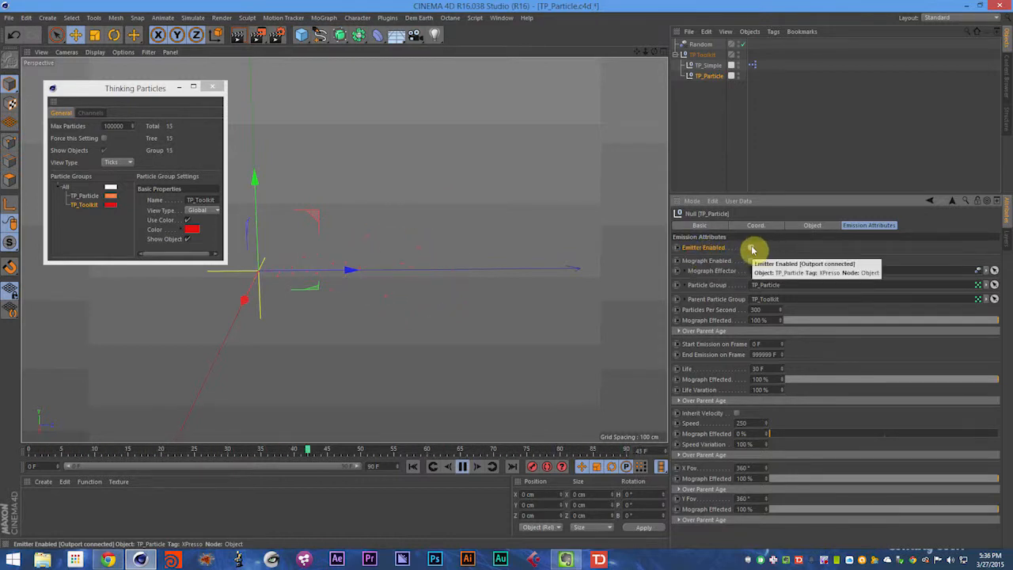
left_click(752, 248)
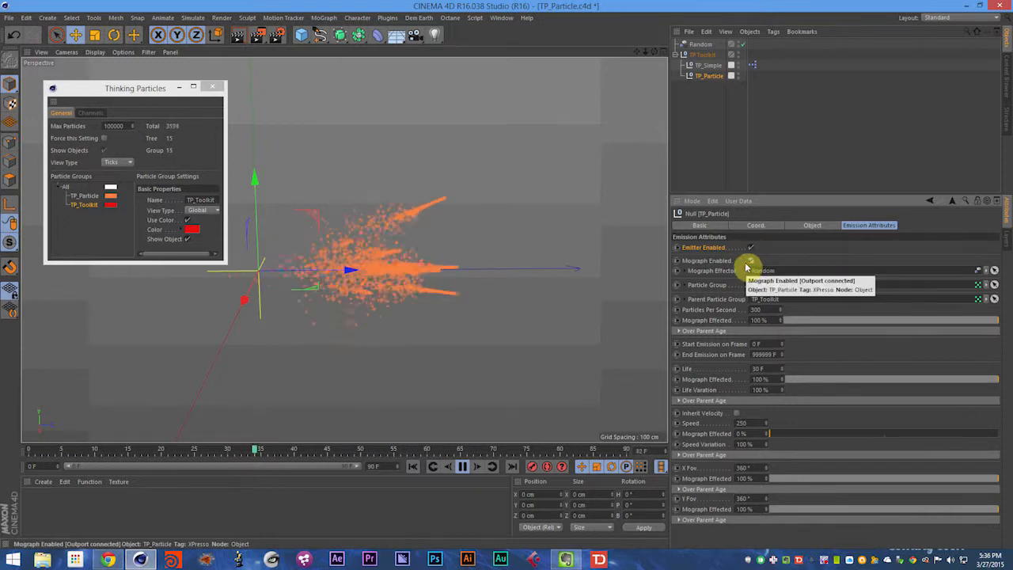
left_click(750, 260)
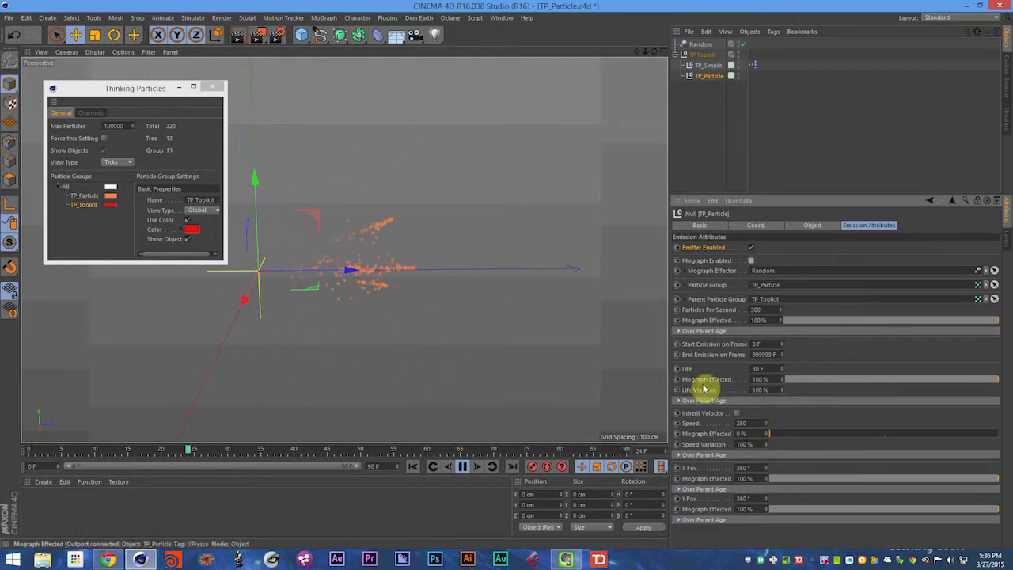
Compare TP_Particle's Particle Group and Parent Particle Group with the group TP_Simple emits into.
left_click(709, 285)
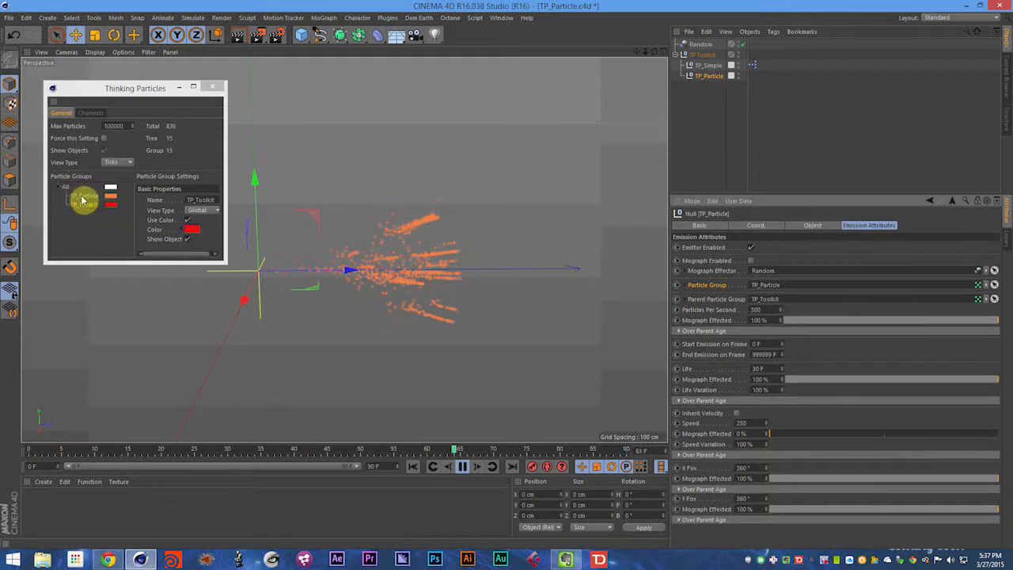
left_click(716, 299)
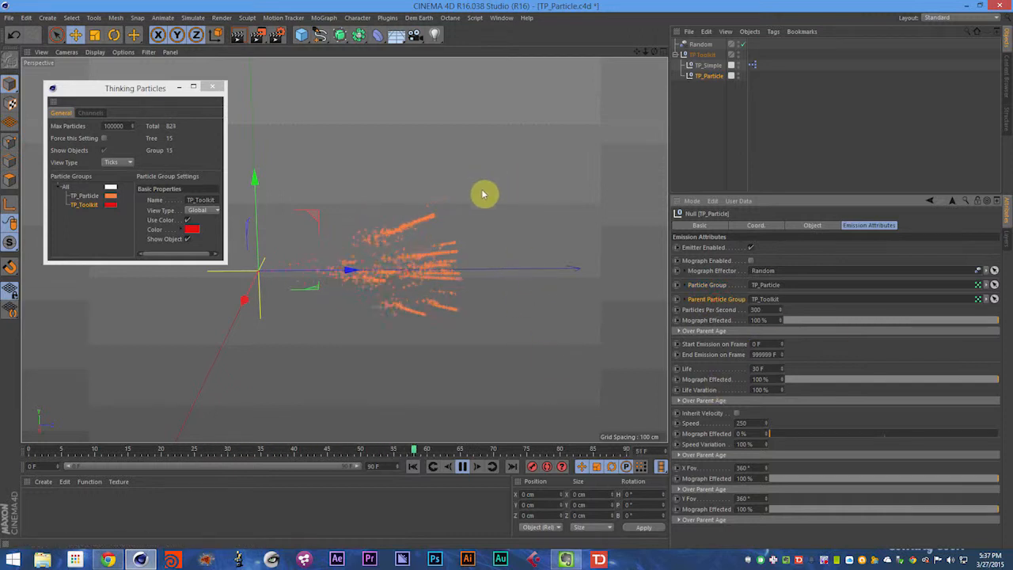
left_click(708, 66)
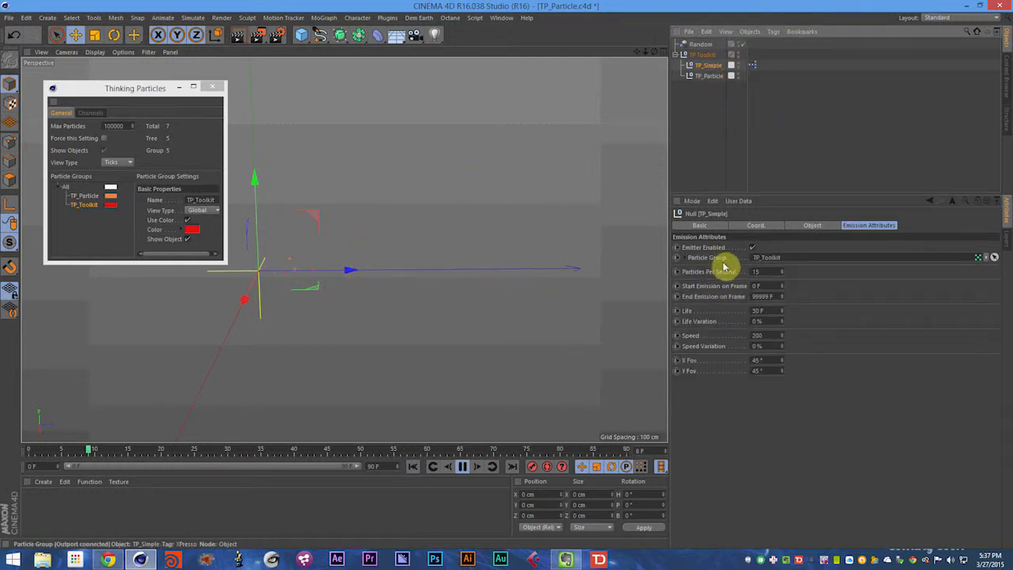
left_click(709, 76)
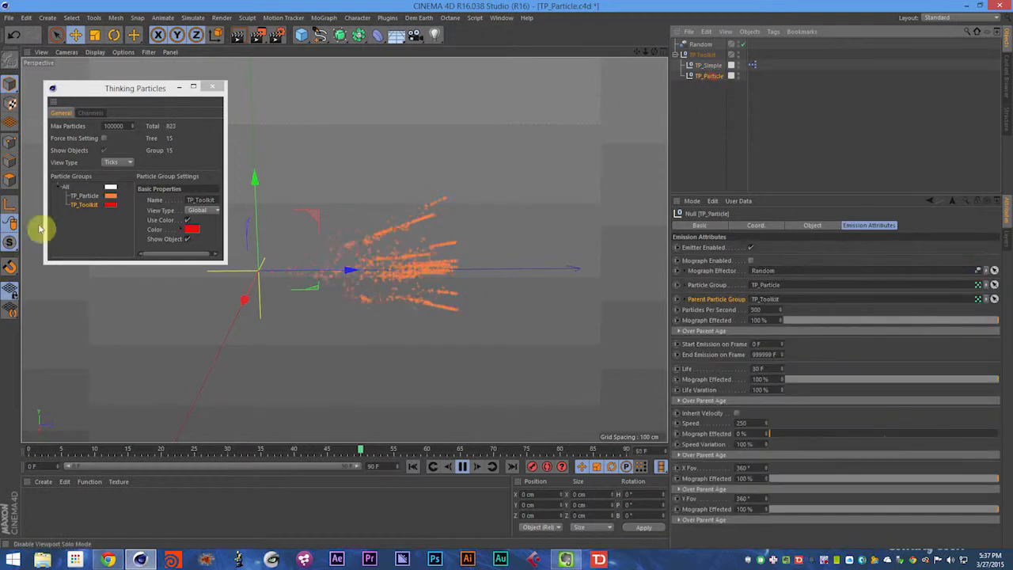
left_click(86, 207)
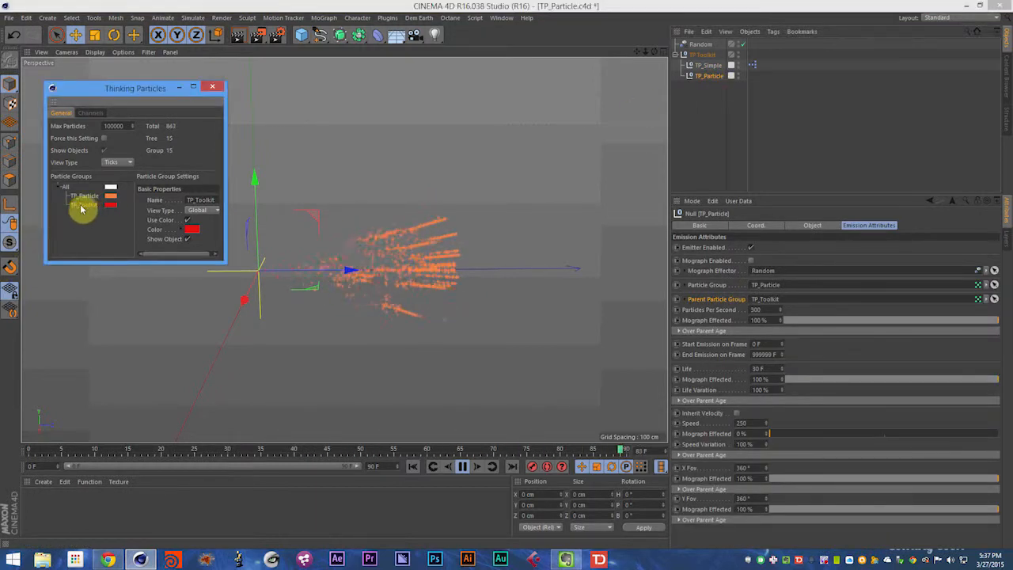
Review TP_Particle's Particles Per Second, Life and Inherit Velocity settings, including their Over Parent Age curves.
left_click(724, 310)
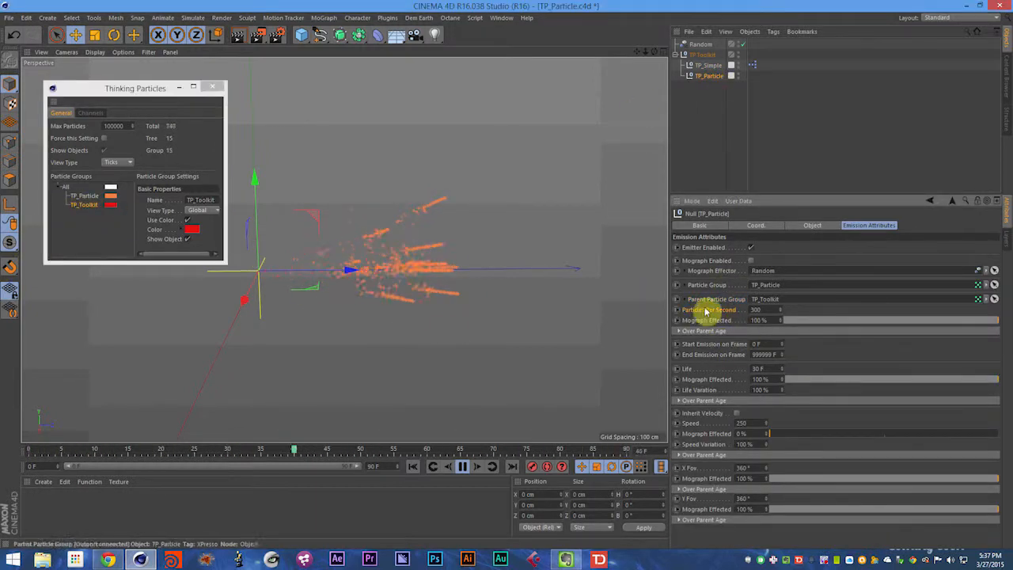
left_click(717, 320)
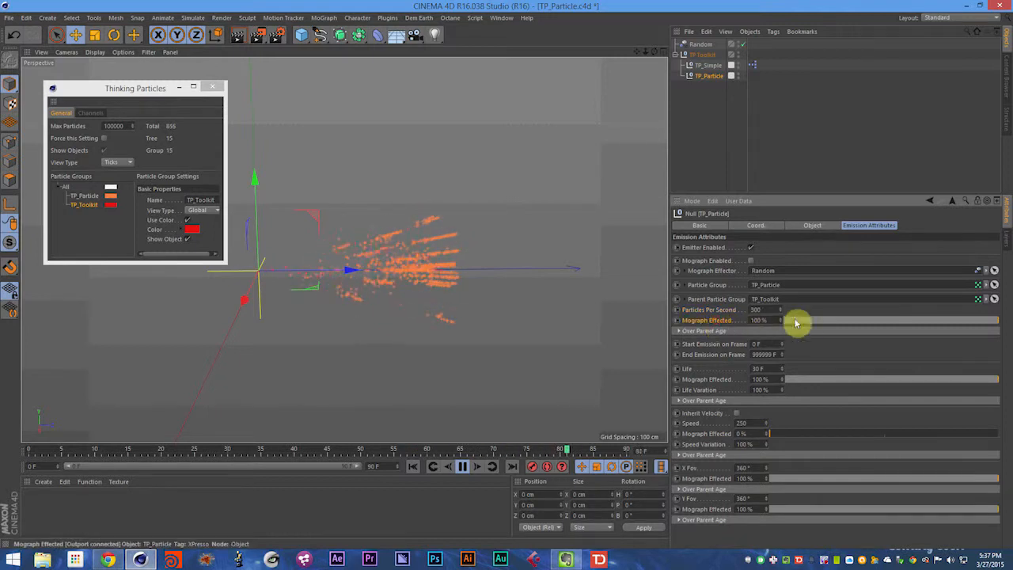
left_click(717, 330)
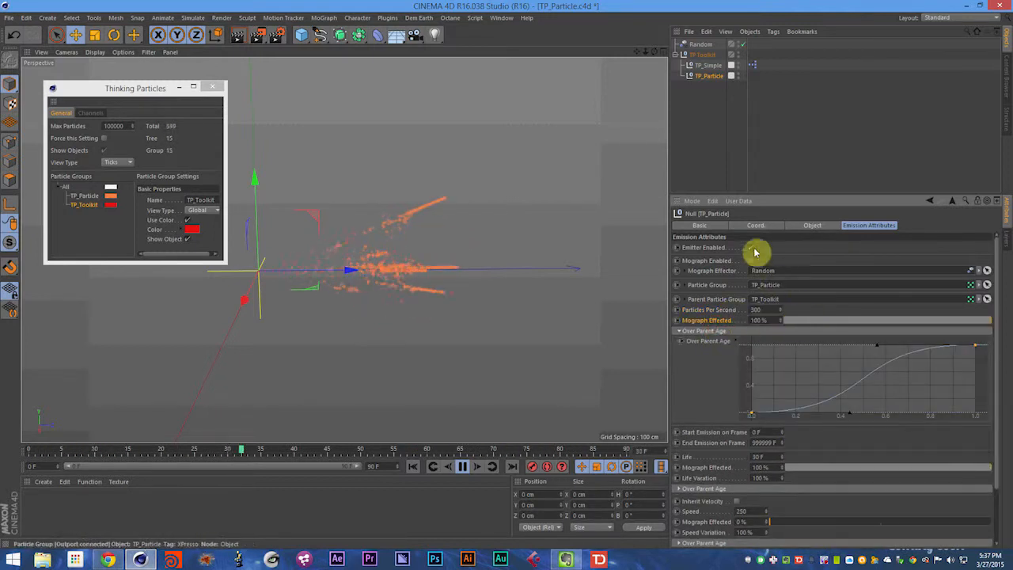
left_click(717, 331)
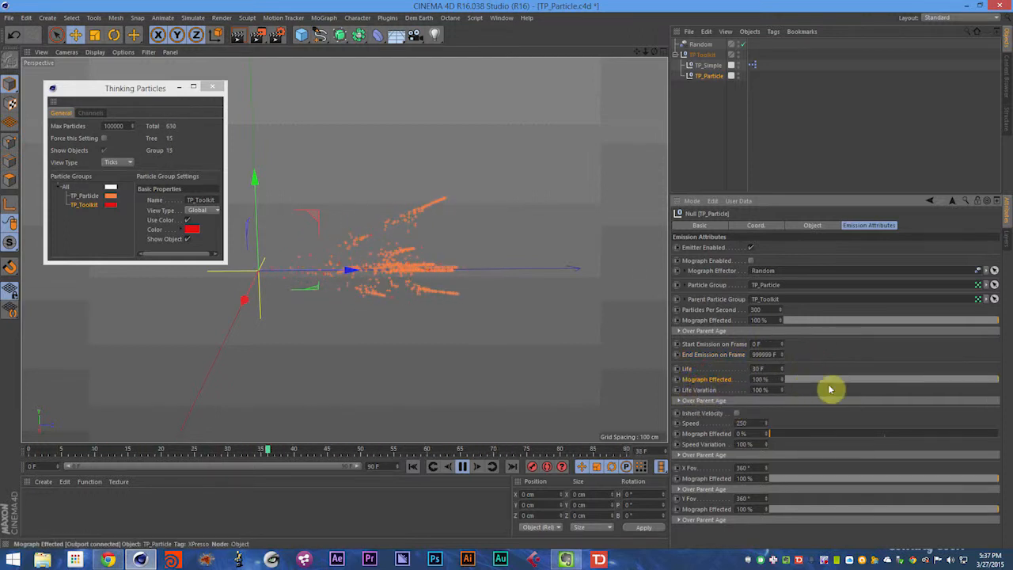
left_click(708, 402)
left_click(709, 402)
left_click(709, 412)
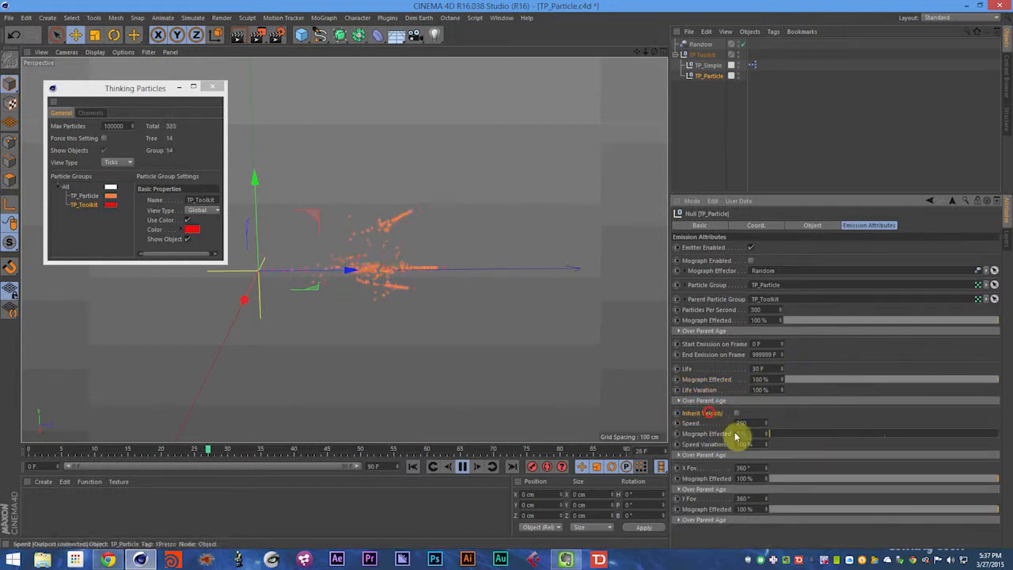
left_click(738, 413)
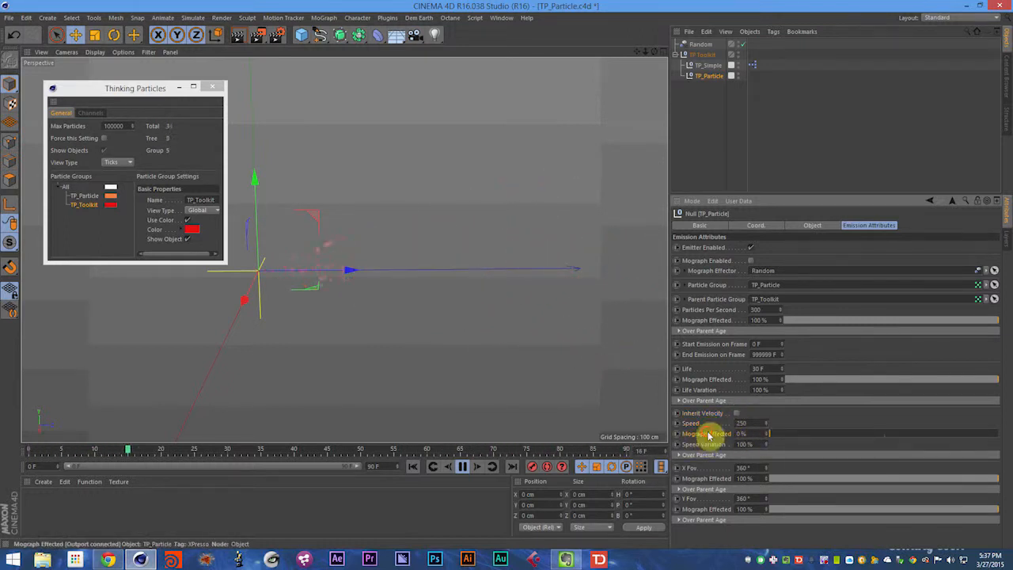
Set Mograph Effected for TP_Particle's Speed to 100% and check the Speed's Over Parent Age section.
left_click_drag(826, 434, 1011, 432)
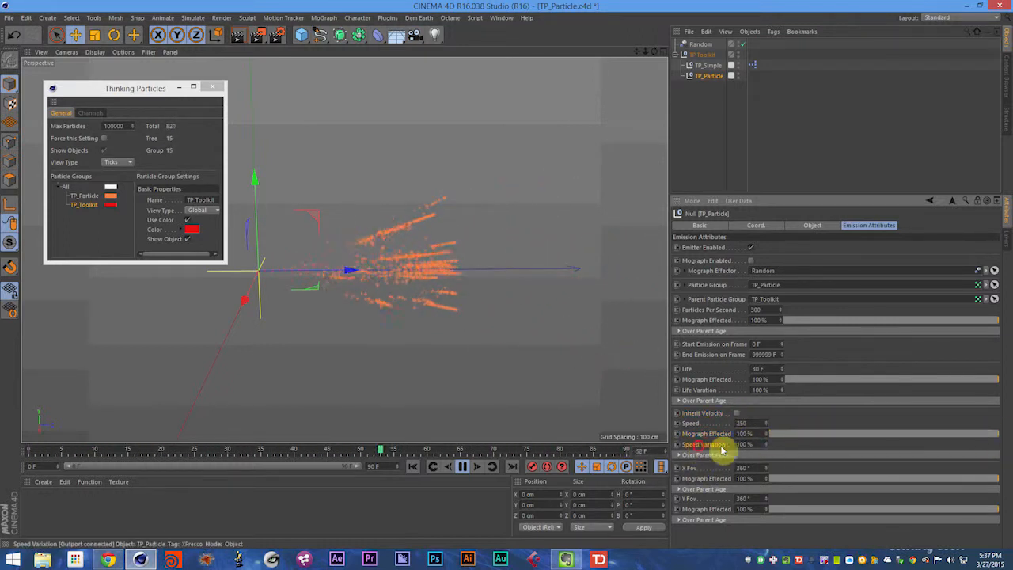
left_click(772, 456)
left_click(770, 457)
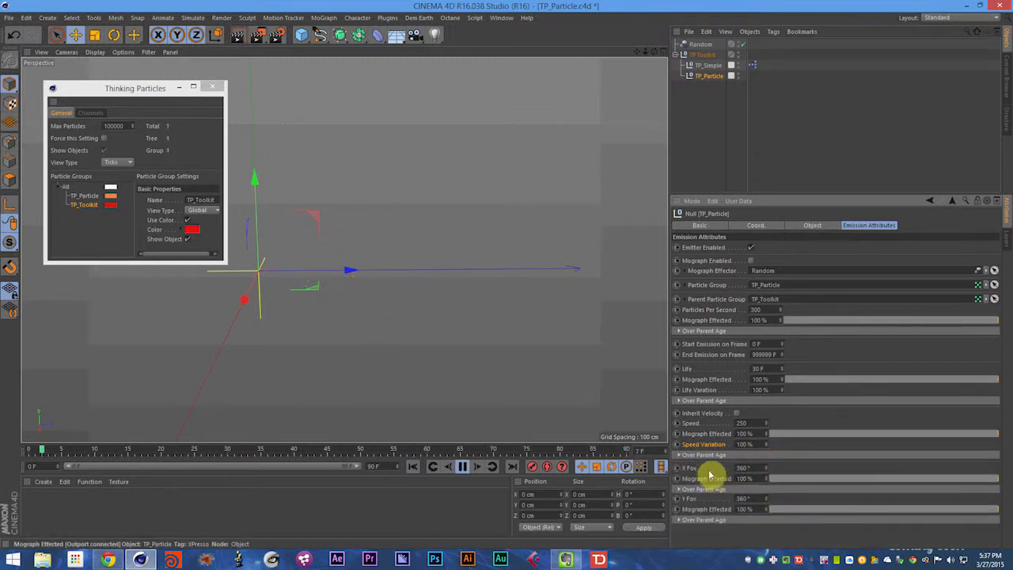
Review TP_Particle's X Fov and Y Fov settings with their Mograph Effected values, and stop the simulation.
left_click(692, 470)
left_click(708, 478)
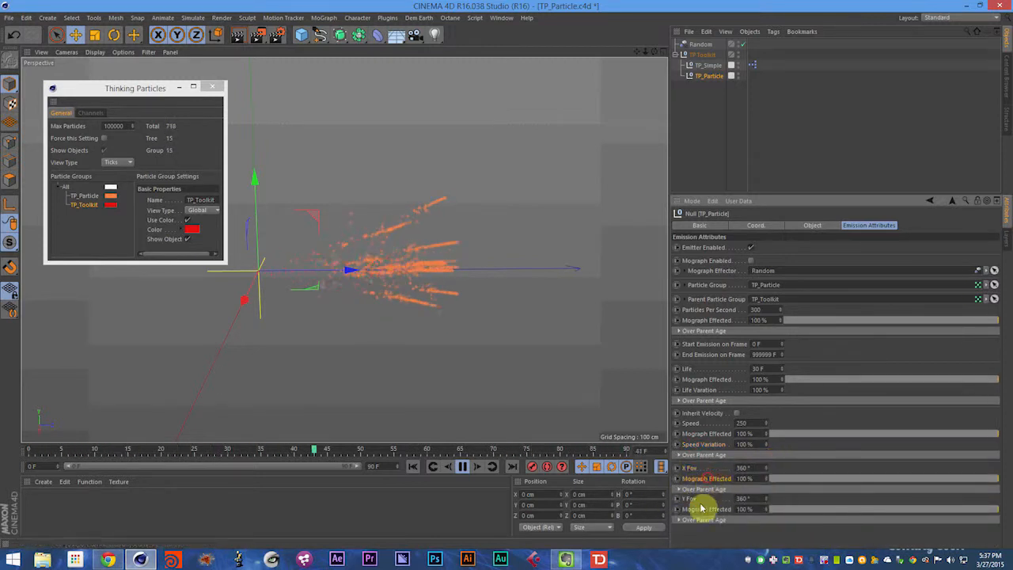
left_click(700, 509)
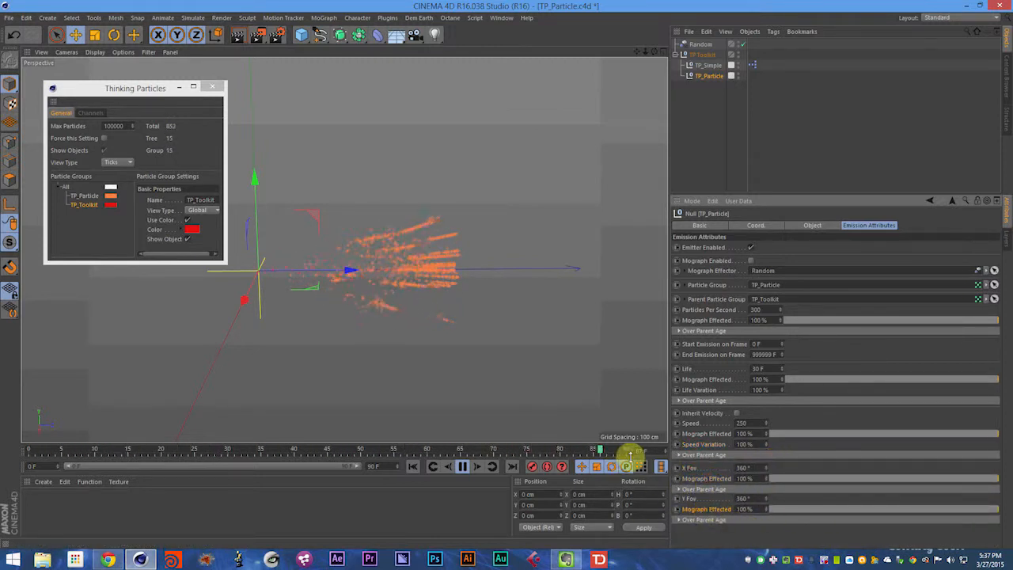
key("F8")
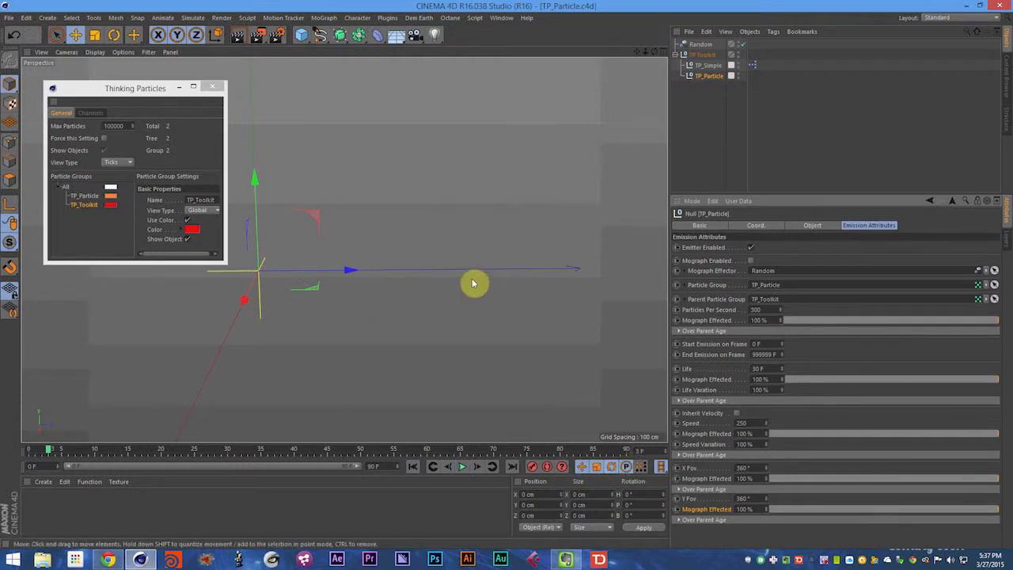